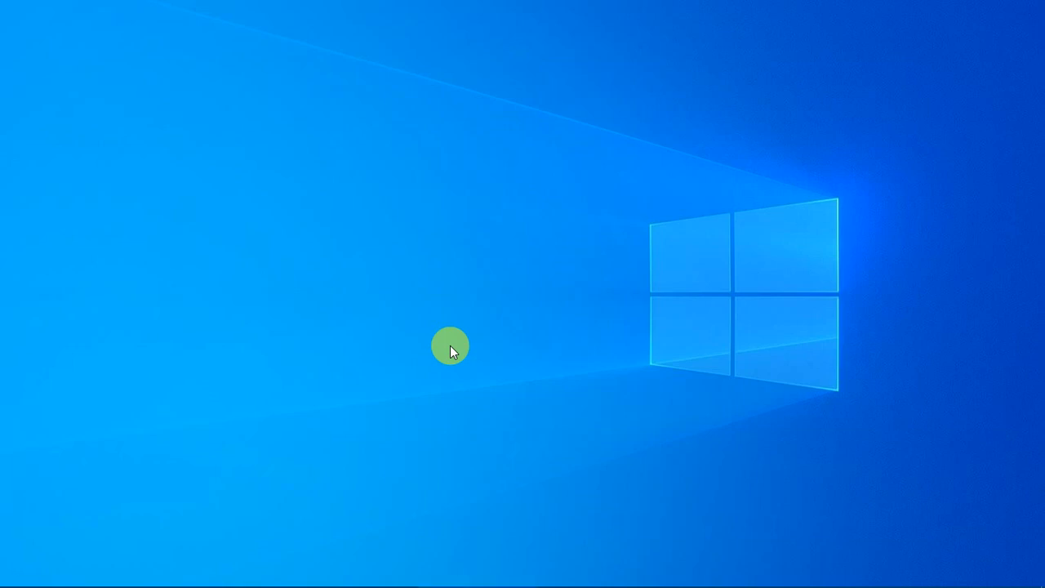
Launch Excel from the Run box by typing excel.
key(super+r)
text(ex)
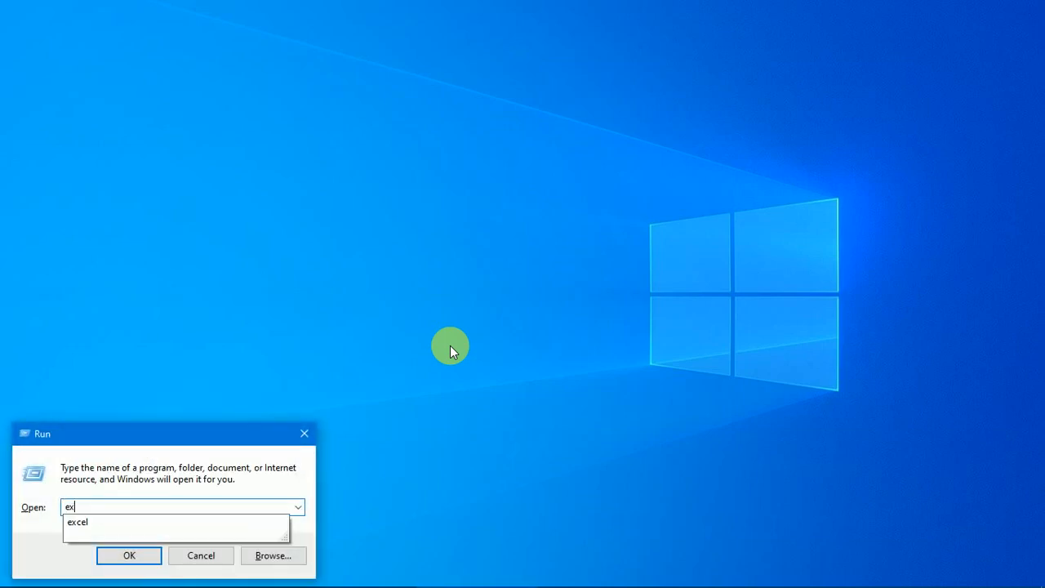
text(cel)
key(Return)
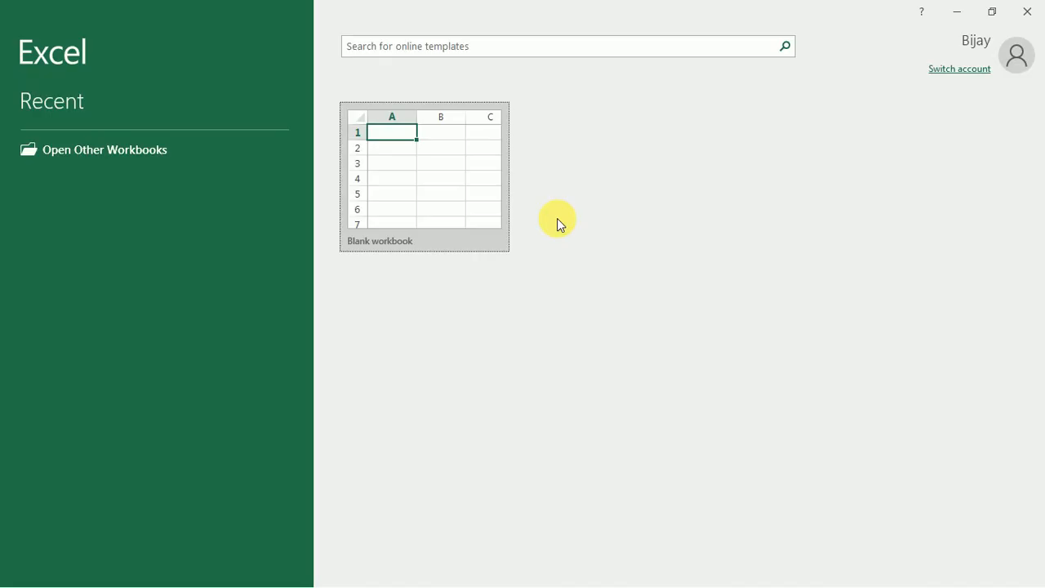
Open a blank workbook, dismiss the updates notice and rename Sheet1 to Form.
click(466, 186)
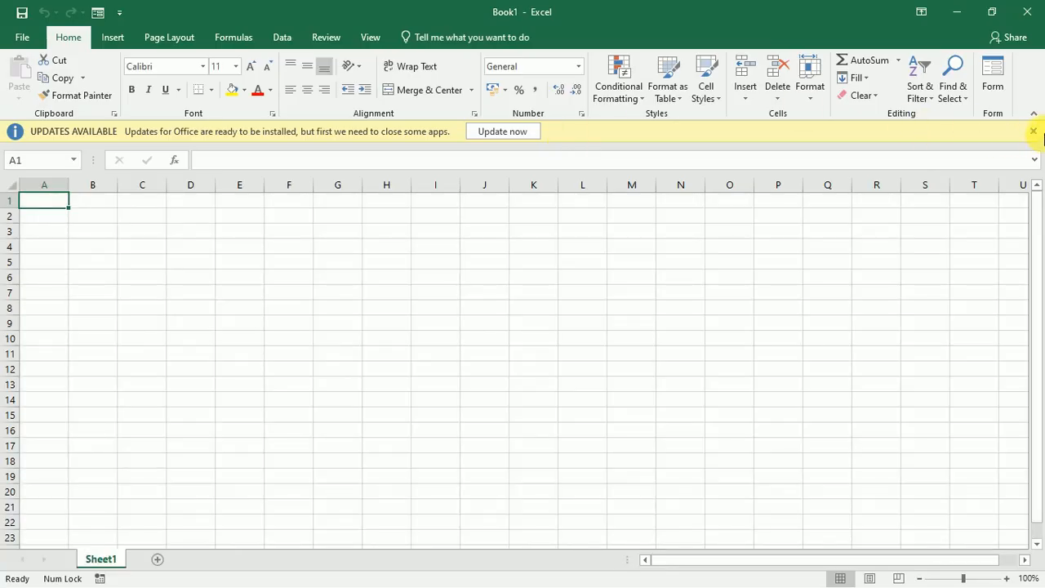
click(1033, 131)
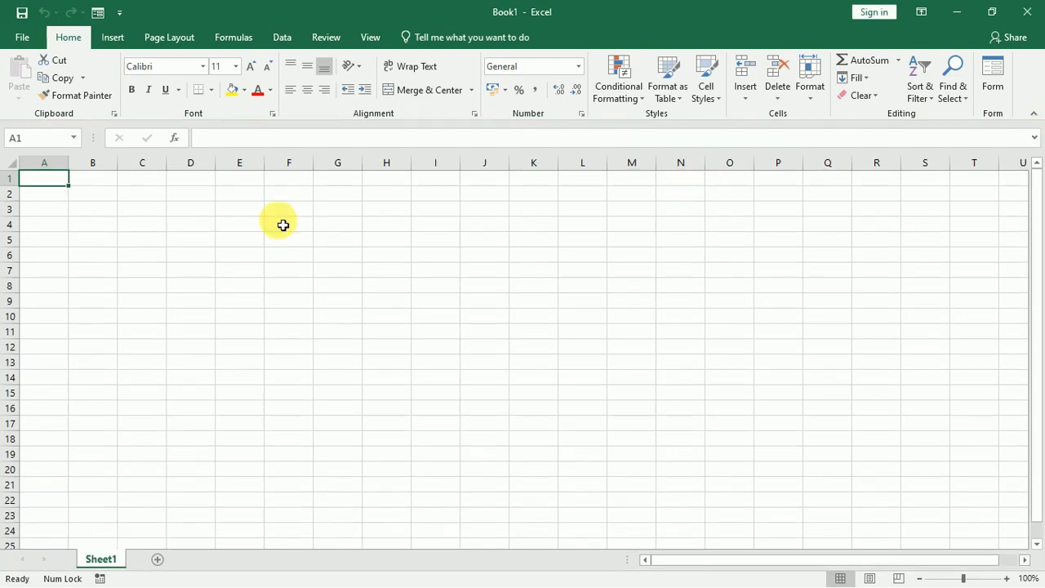
click(111, 204)
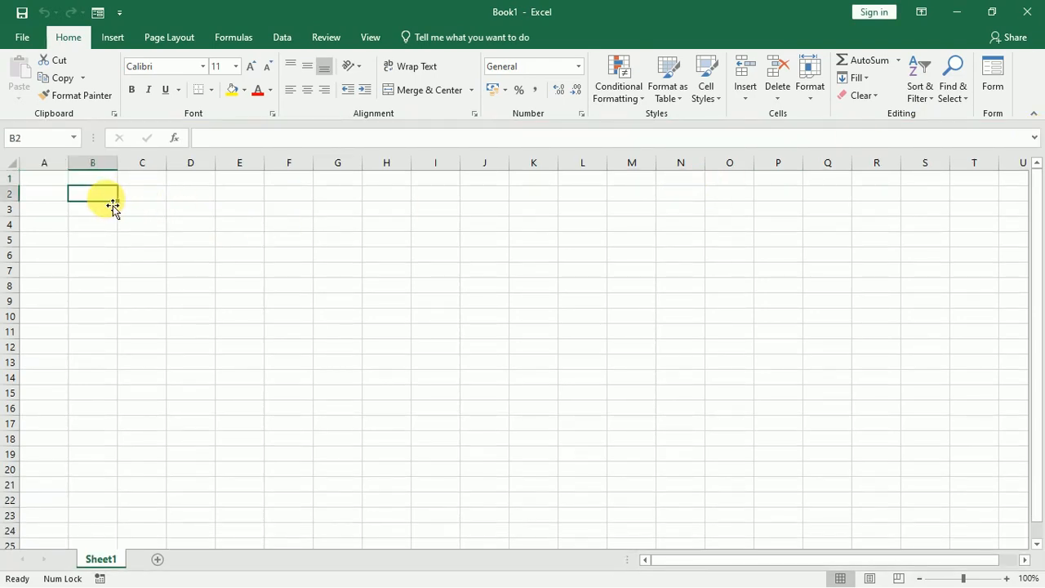
right_click(111, 563)
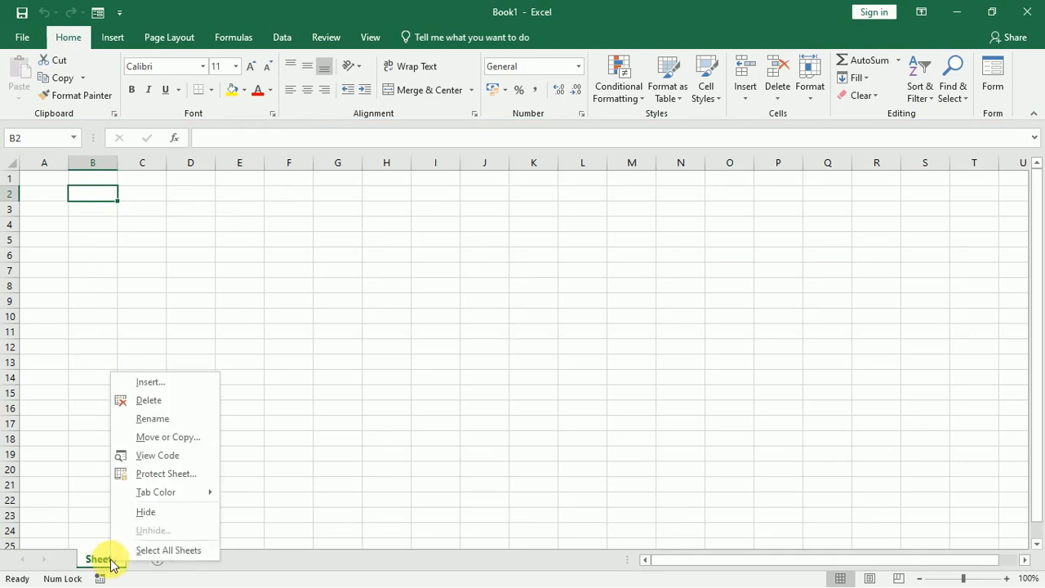
click(162, 420)
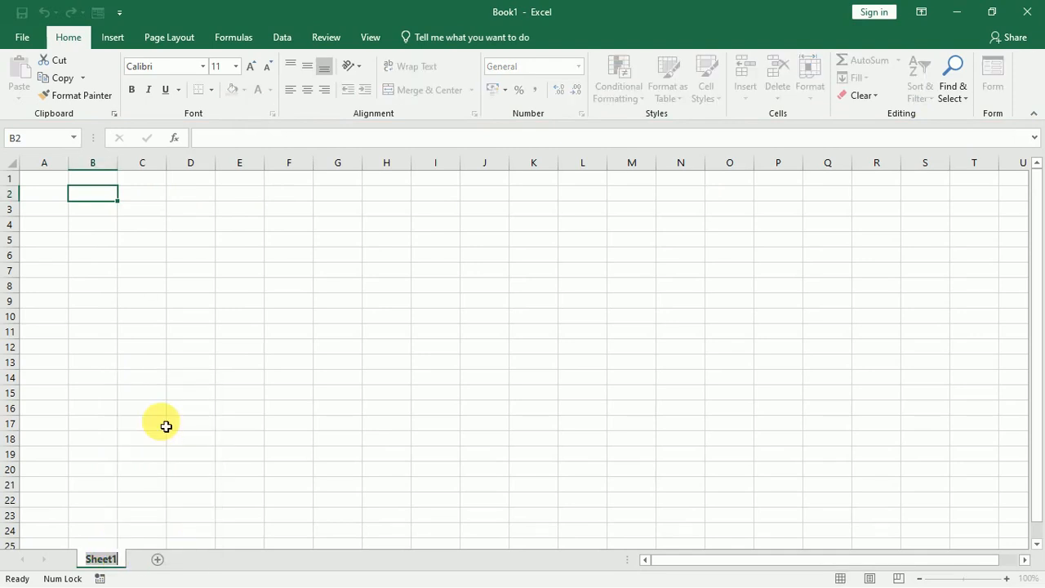
text(For)
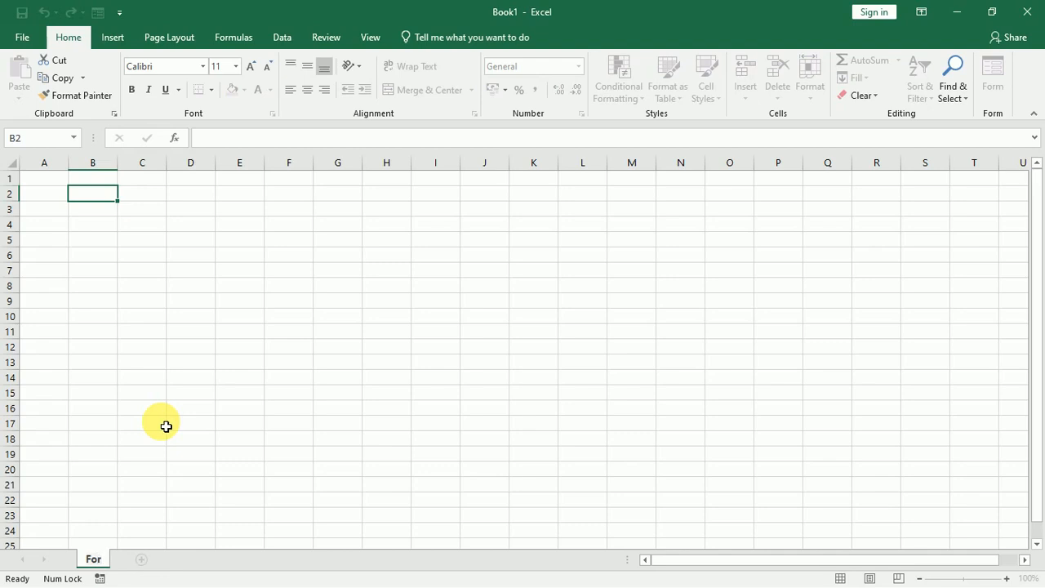
text(m)
key(Return)
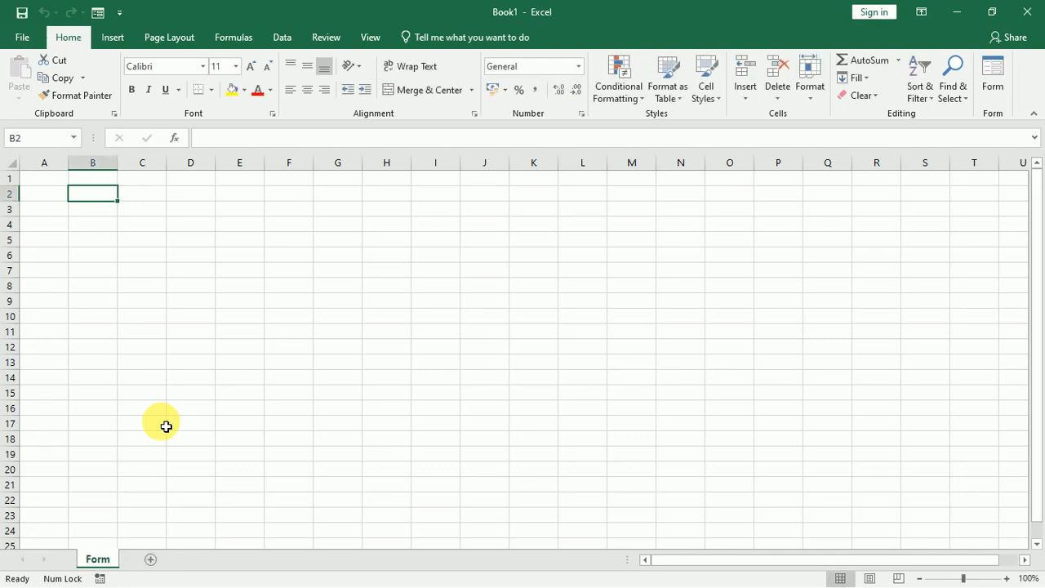
Add a second sheet named Database and return to the Form sheet.
click(150, 559)
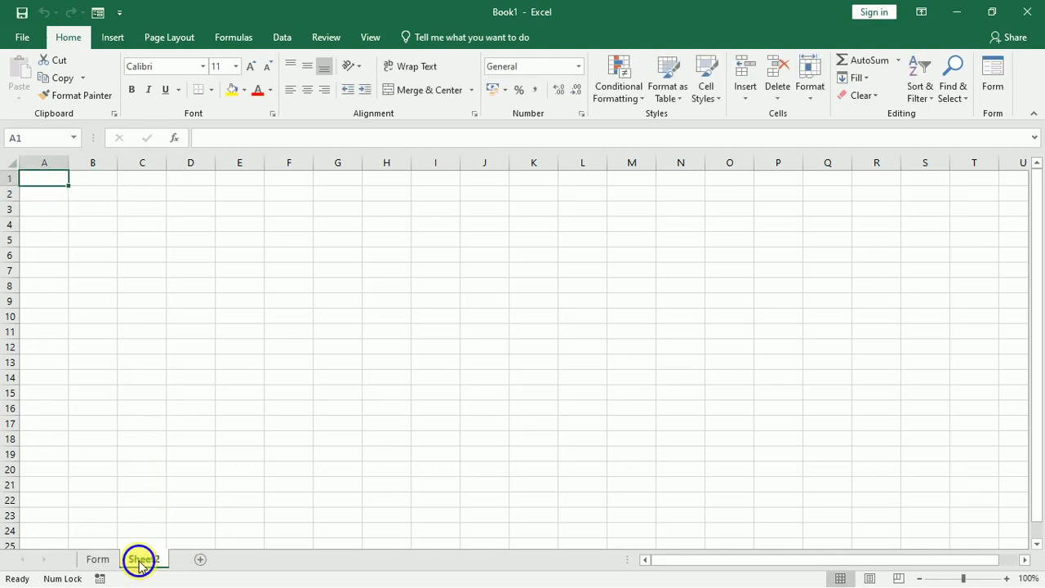
right_click(140, 563)
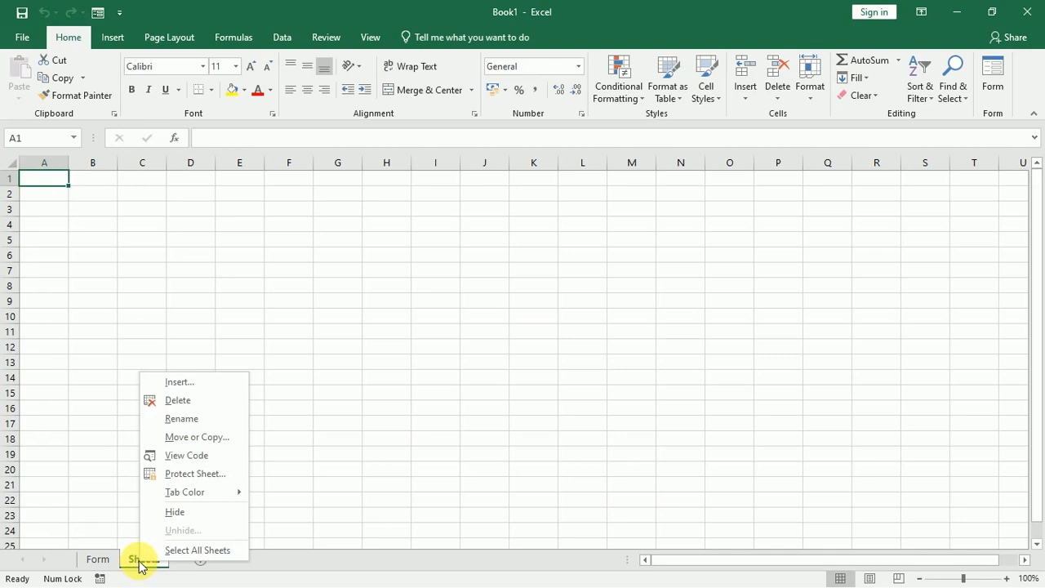
click(193, 419)
text(Da)
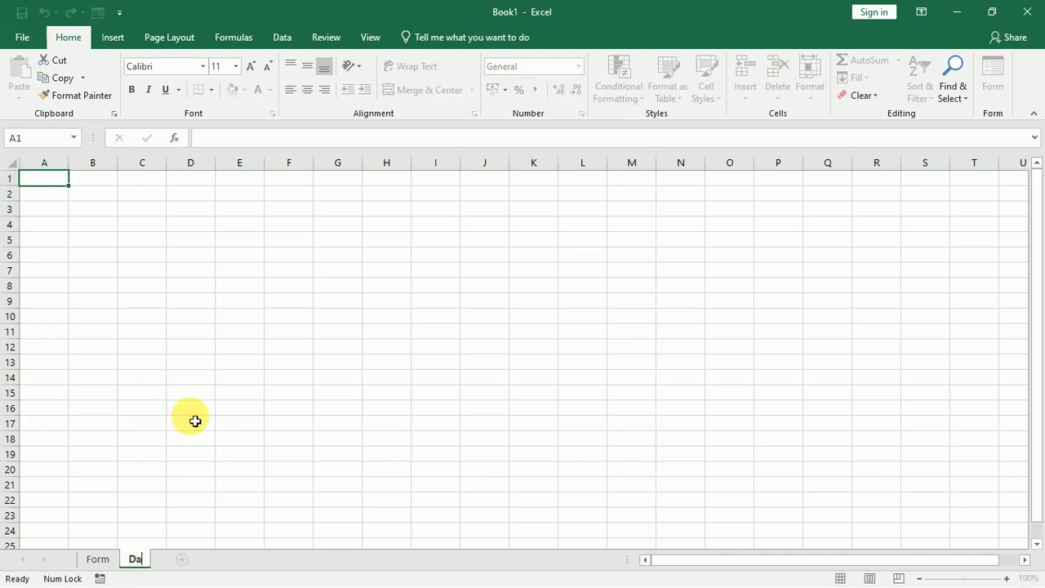
text(tabase)
key(Return)
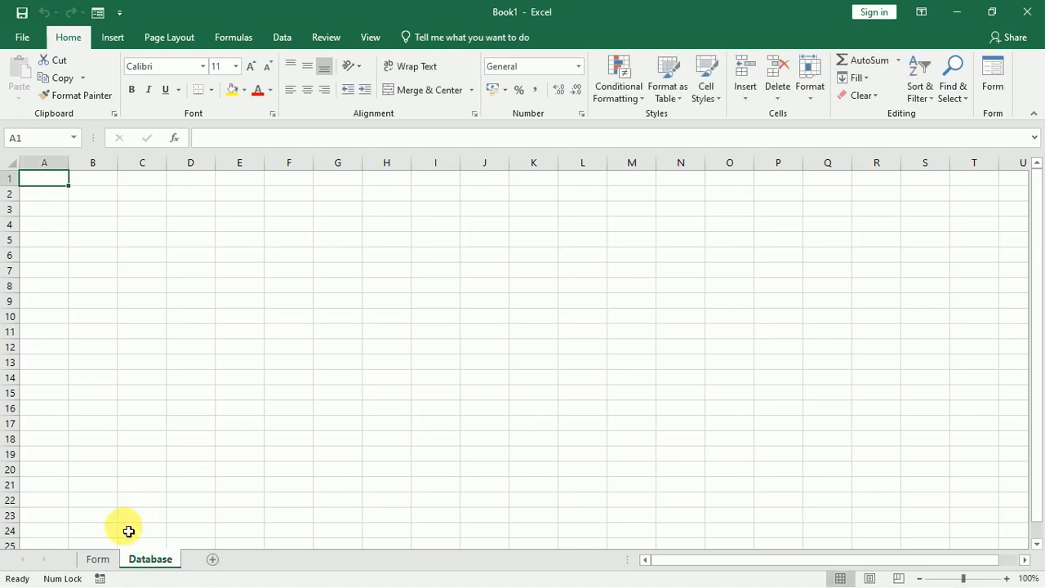
click(101, 563)
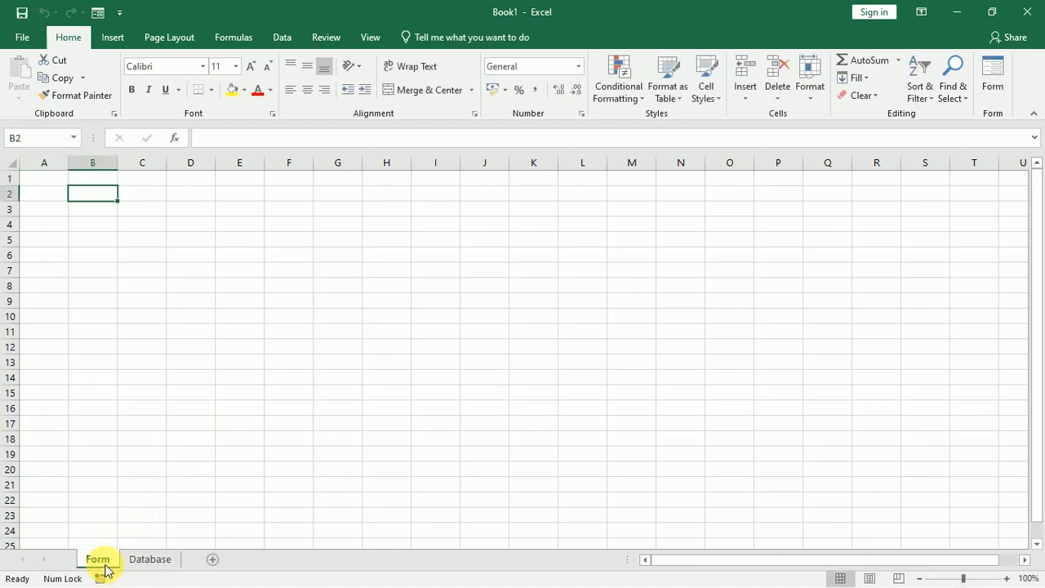
Enter SL NO, STUDENT NAME, MARK and EMAIL in capitals down B5:B8, then widen column B.
click(110, 270)
click(112, 248)
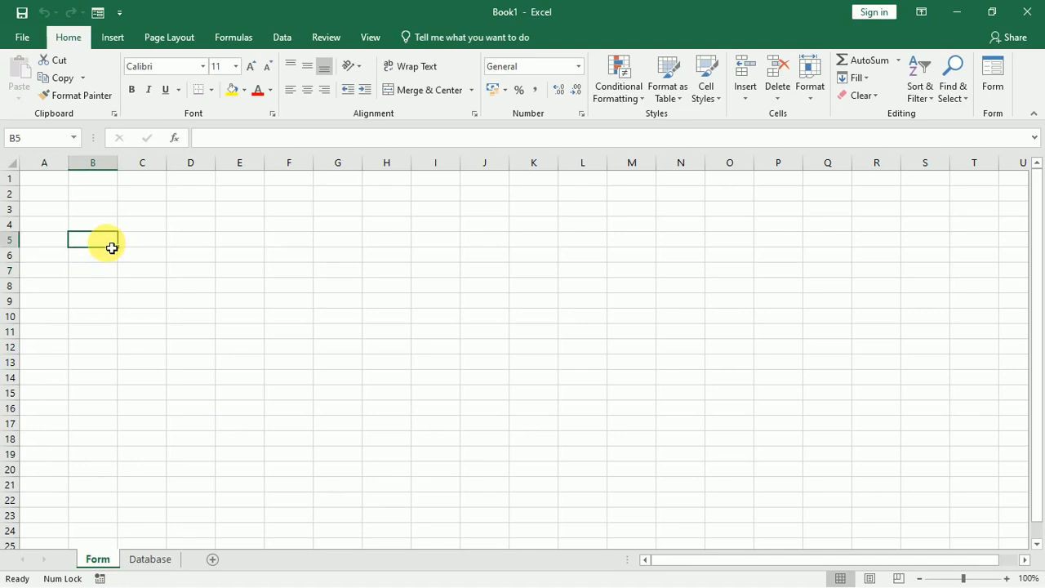
key(Caps_Lock)
text(SL)
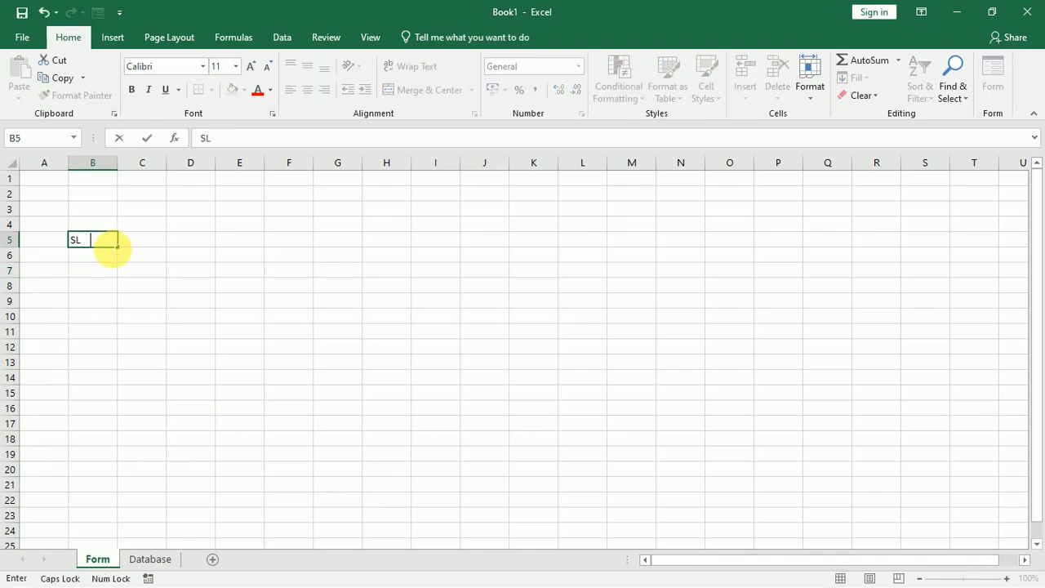
text( NO)
key(Return)
text(S)
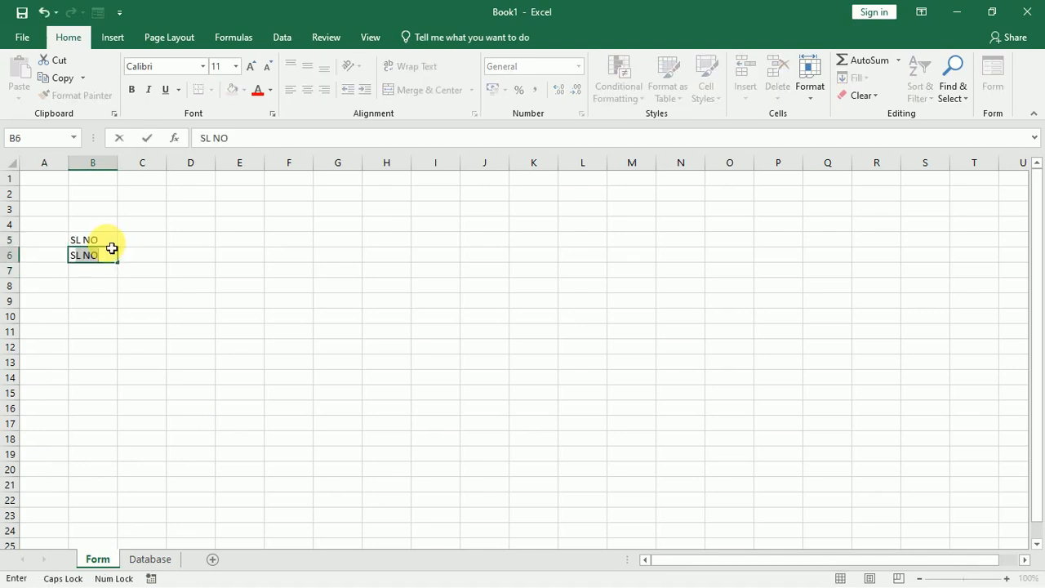
text(TUDENT N)
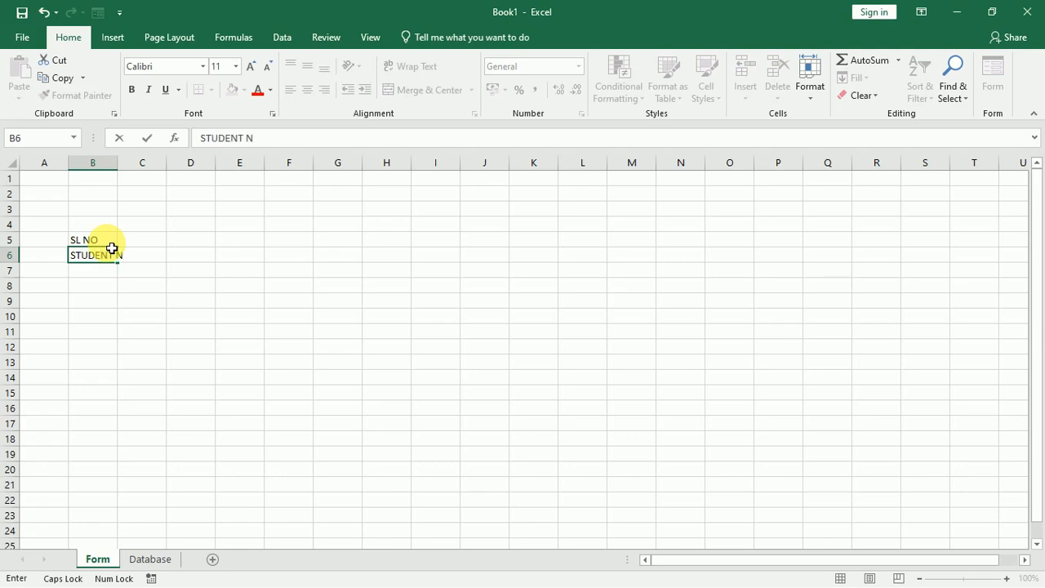
text(AME)
key(Return)
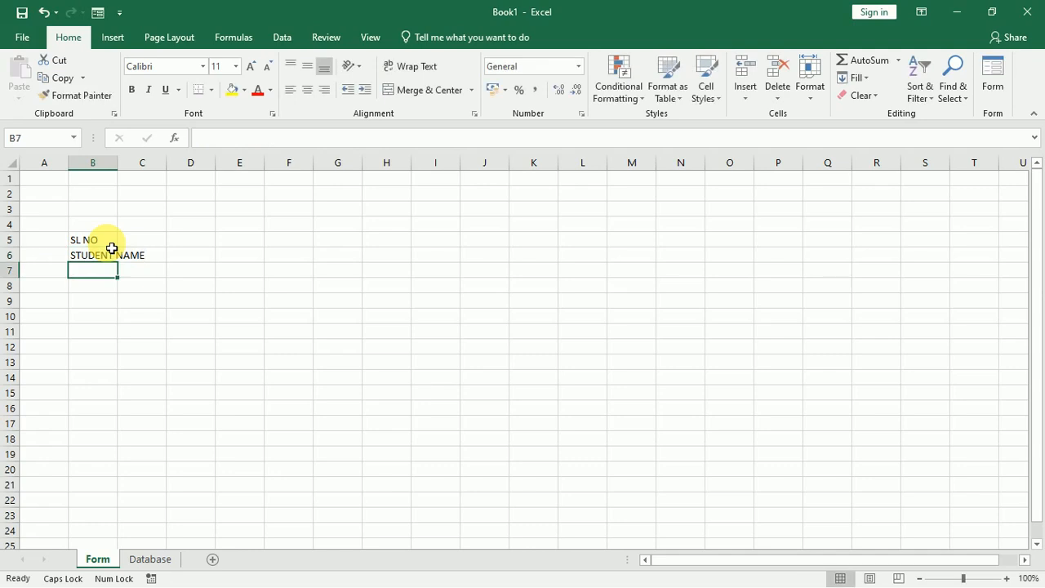
text(PMARK)
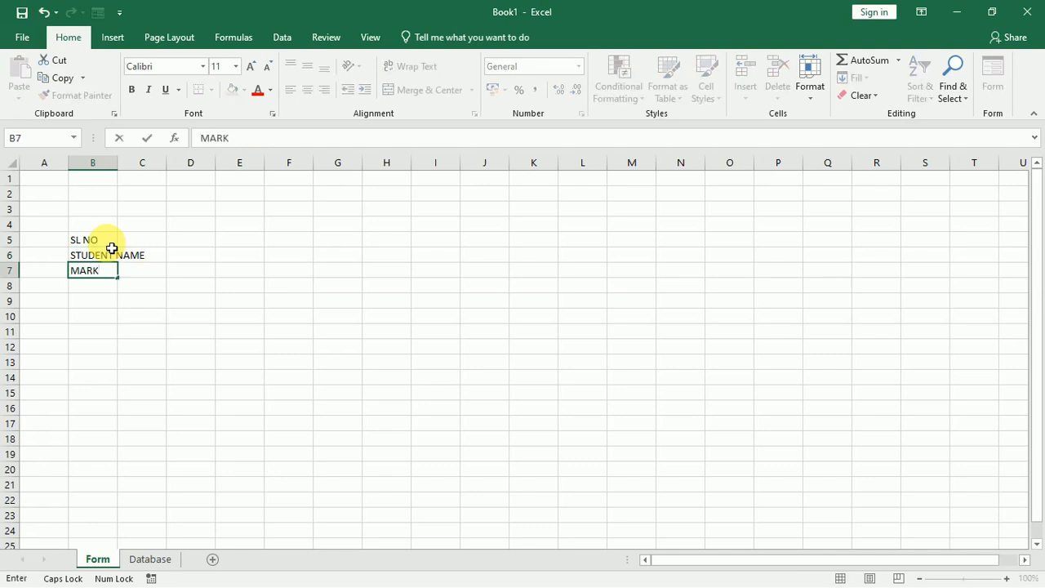
key(Return)
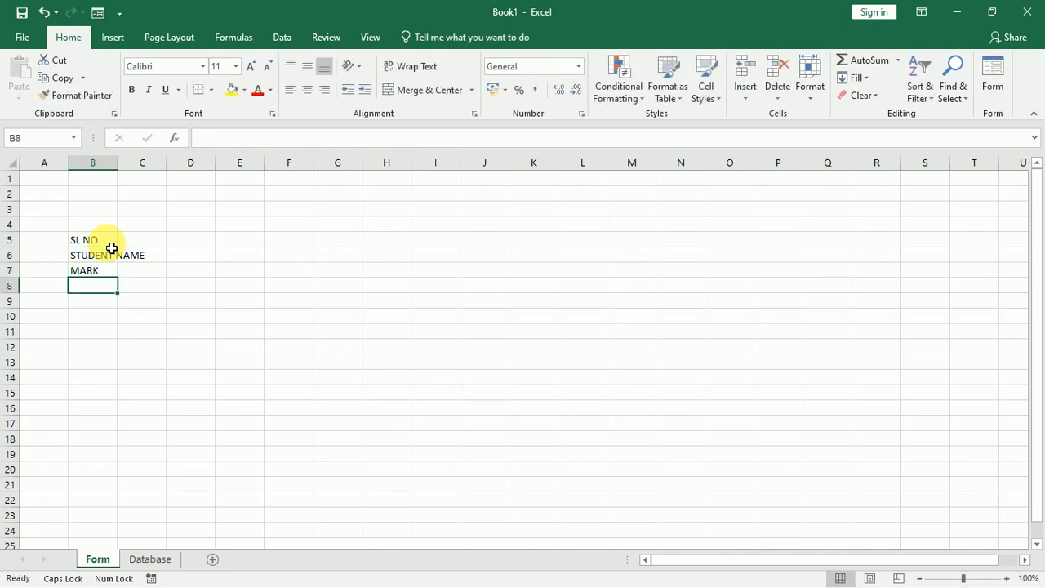
text(EMA)
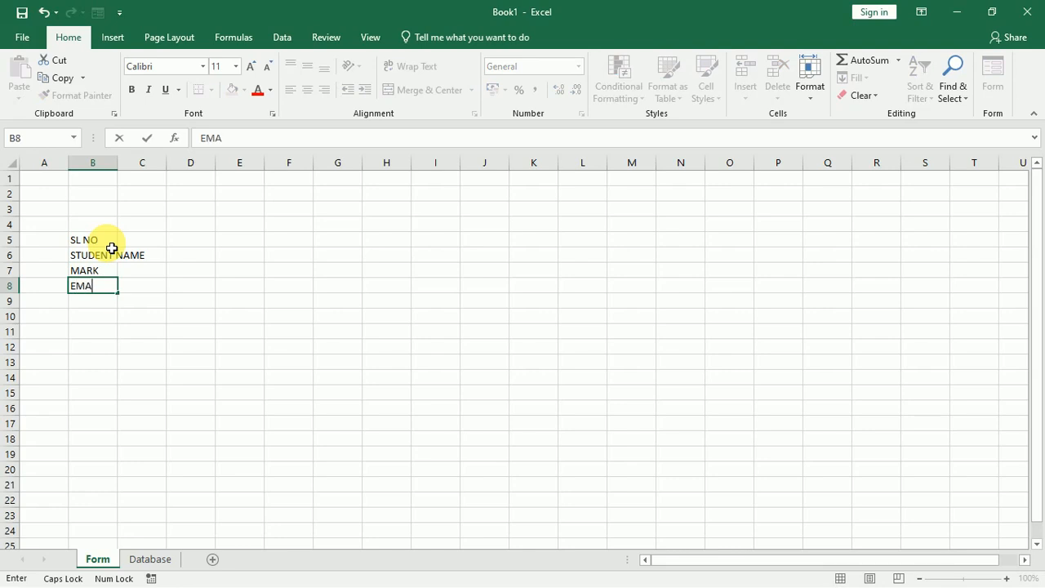
text(IL)
key(Return)
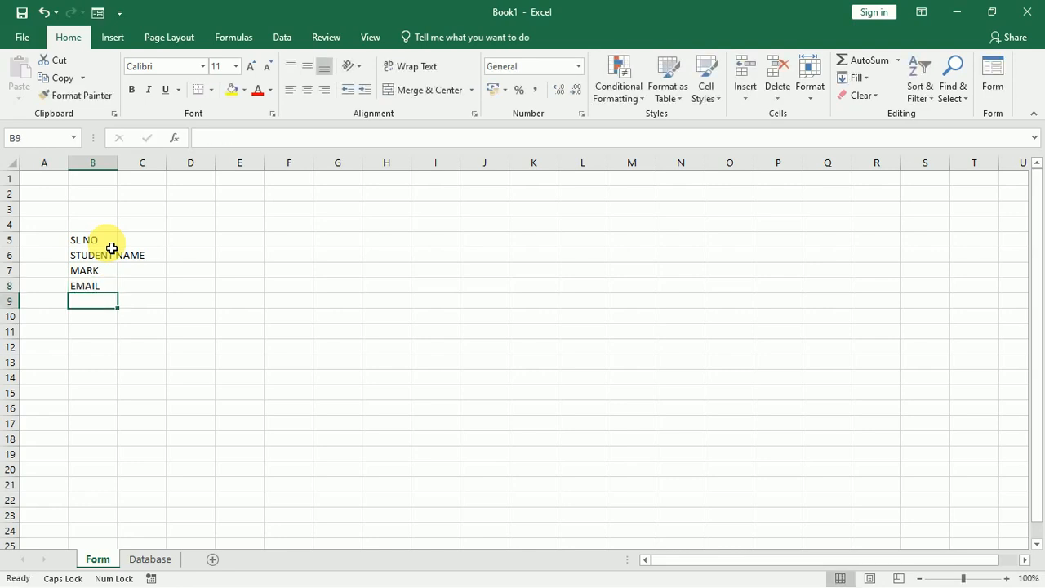
drag(119, 171, 353, 169)
Hide the gridlines on the Form sheet.
click(232, 249)
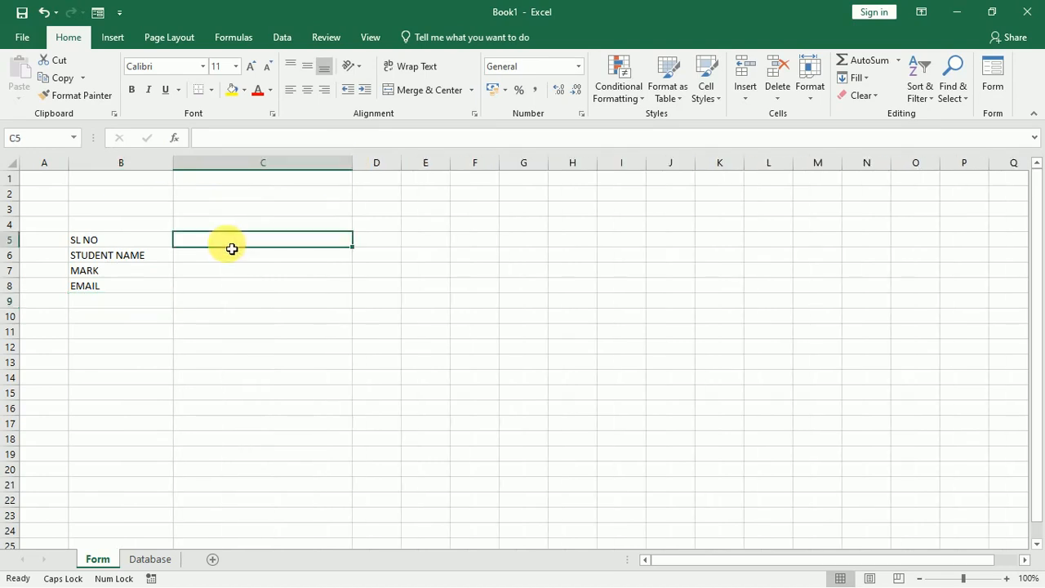
click(369, 41)
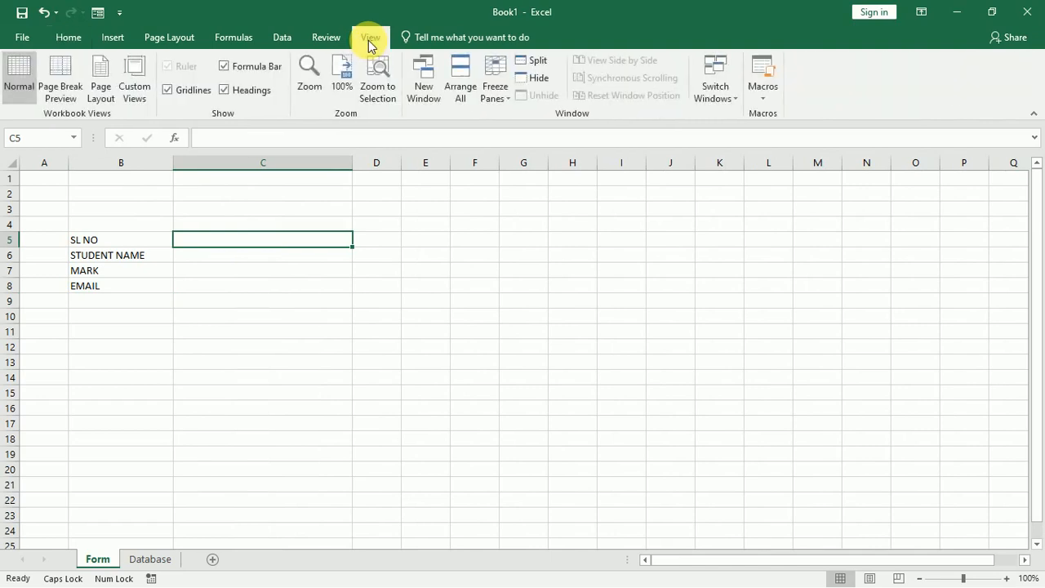
click(194, 91)
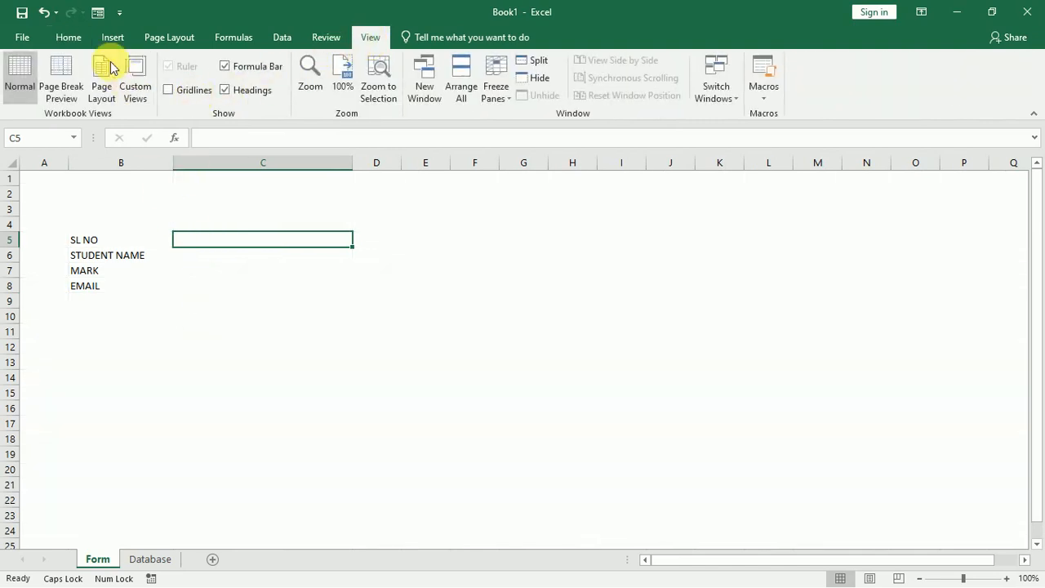
click(73, 38)
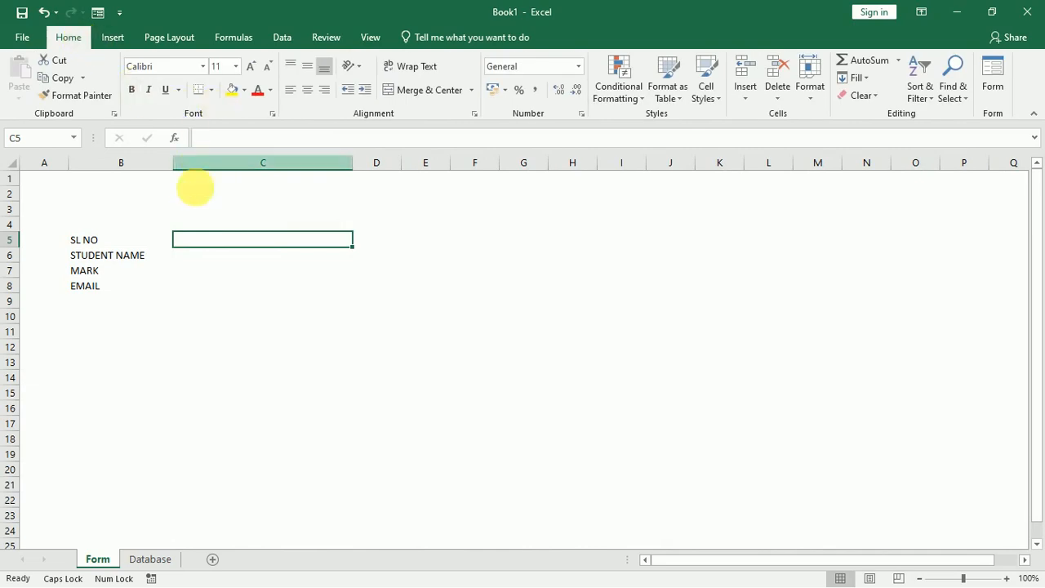
Give the entry cells C5:C8 blue All Borders.
drag(208, 245, 209, 293)
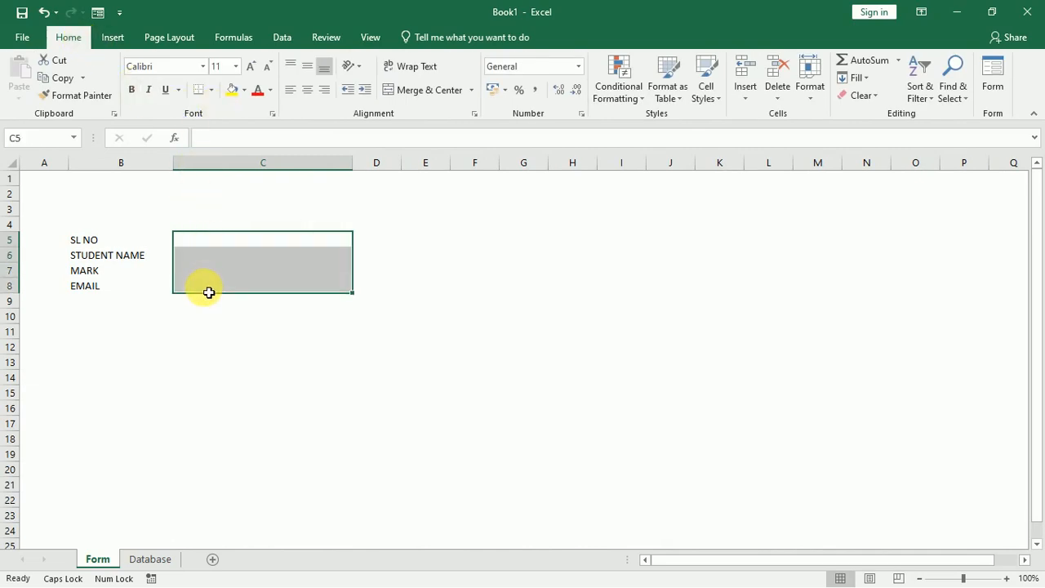
click(210, 90)
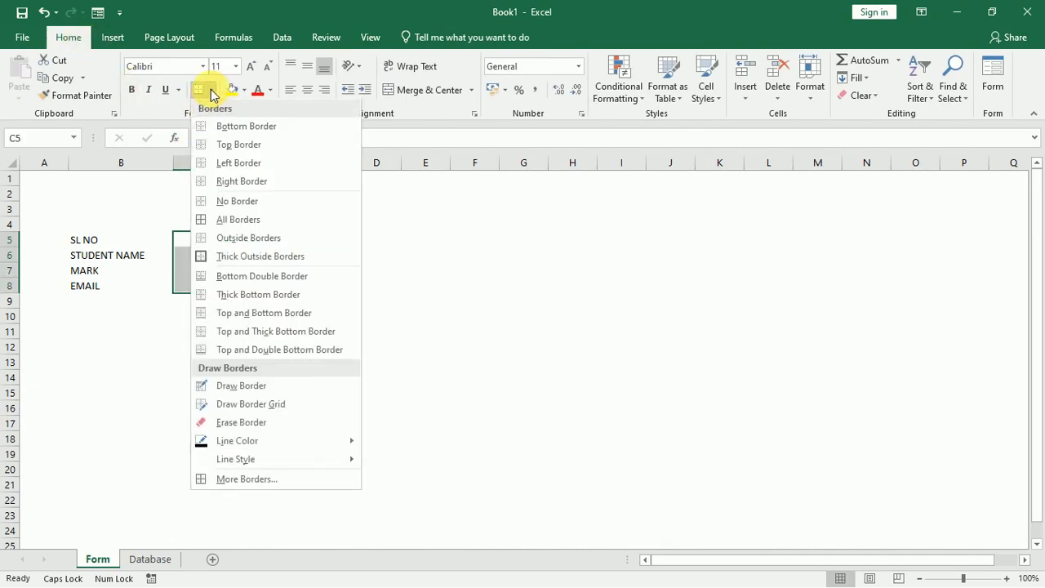
click(237, 221)
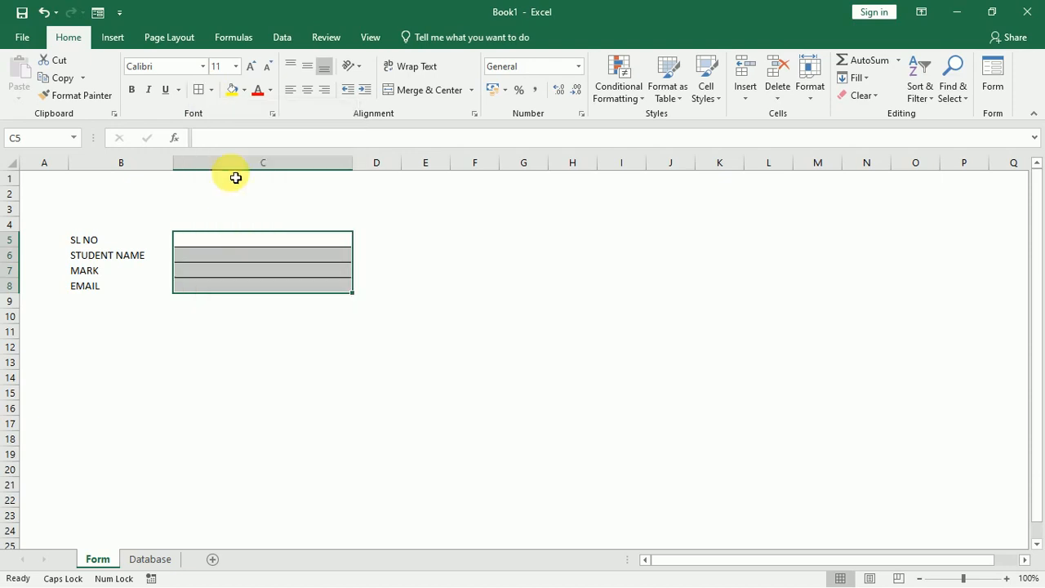
click(213, 92)
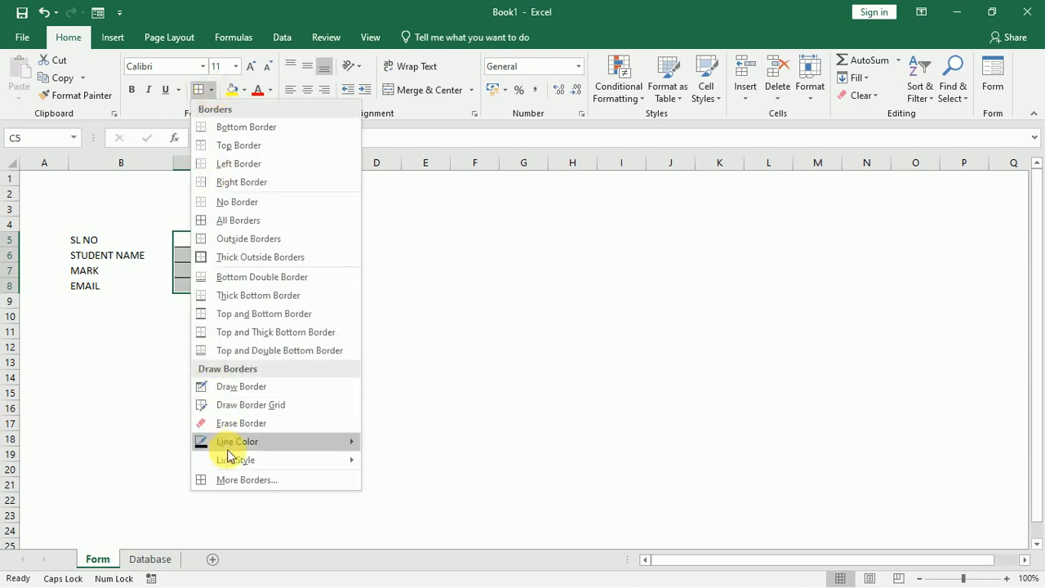
mouse_move(235, 444)
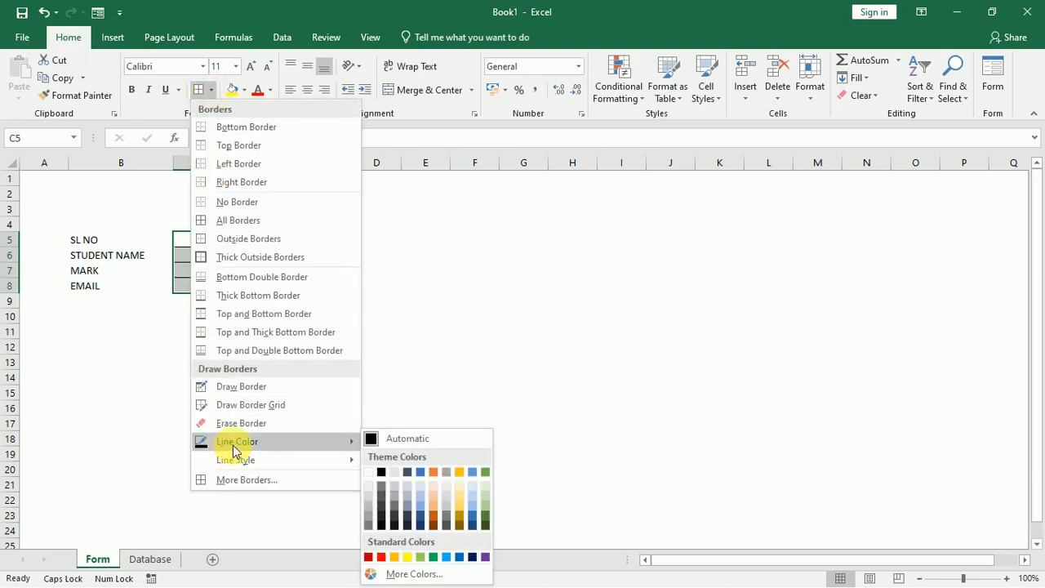
click(461, 558)
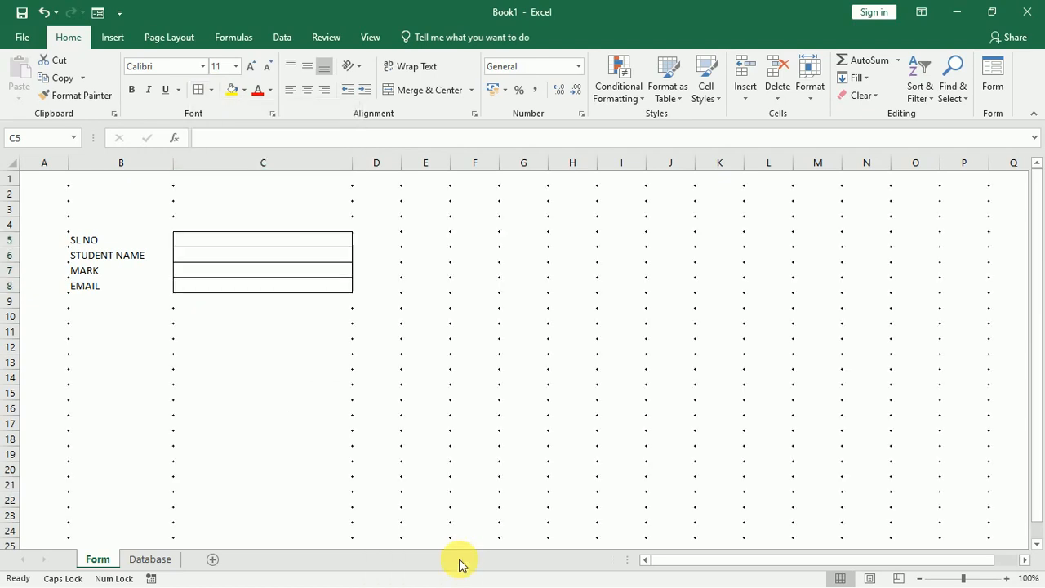
click(198, 90)
click(356, 426)
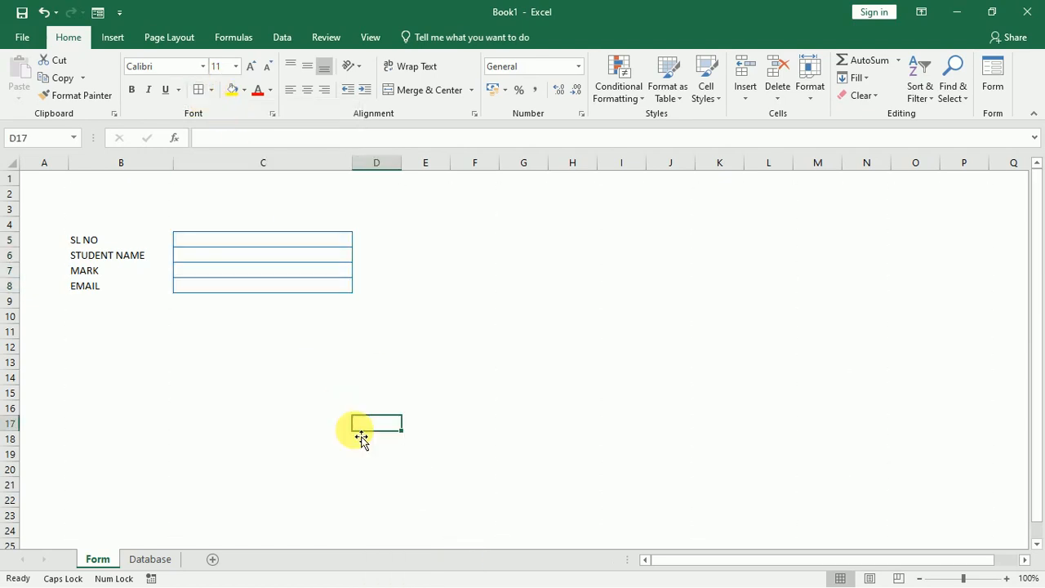
Narrow column C to 27.71 and check both sheets.
drag(360, 170, 334, 171)
click(360, 303)
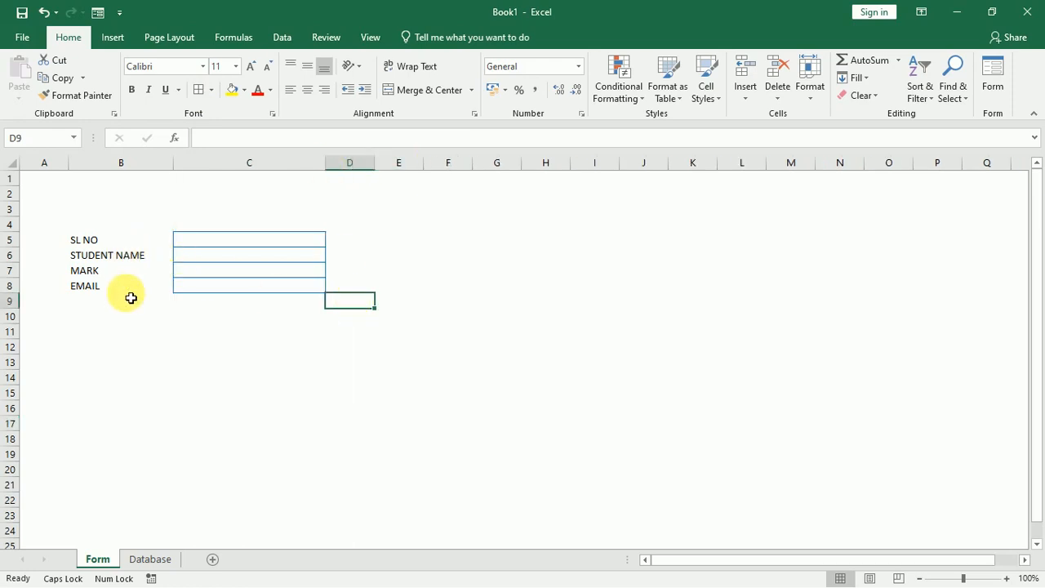
click(227, 365)
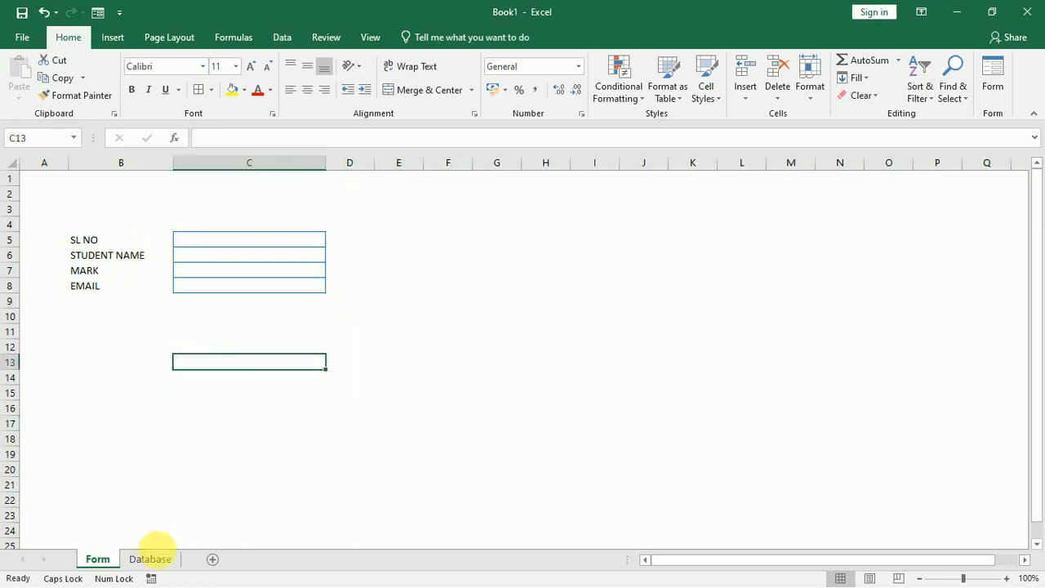
click(155, 562)
click(98, 561)
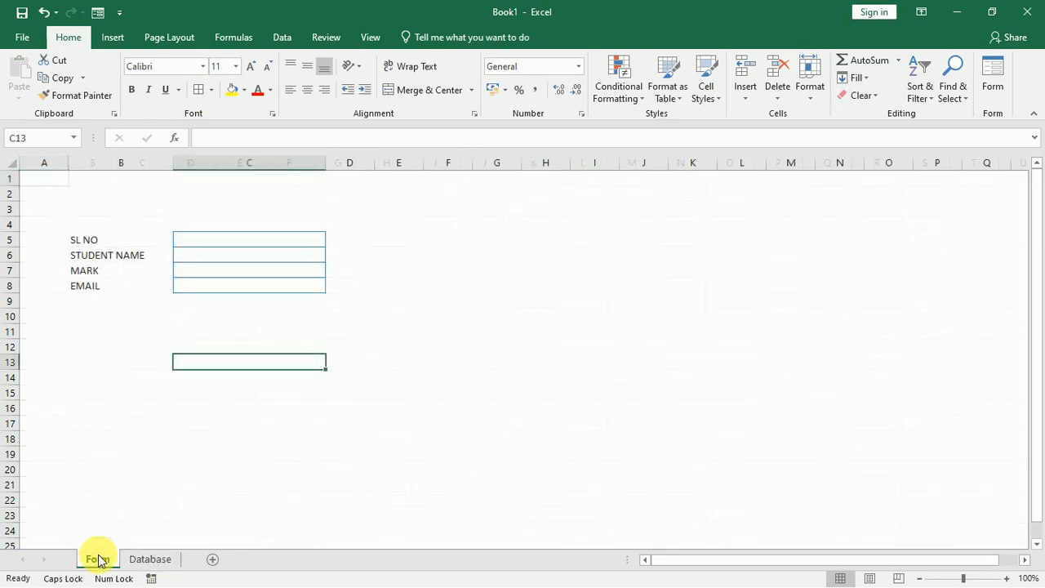
Type the title STUDENT FORM in cell B3.
click(96, 206)
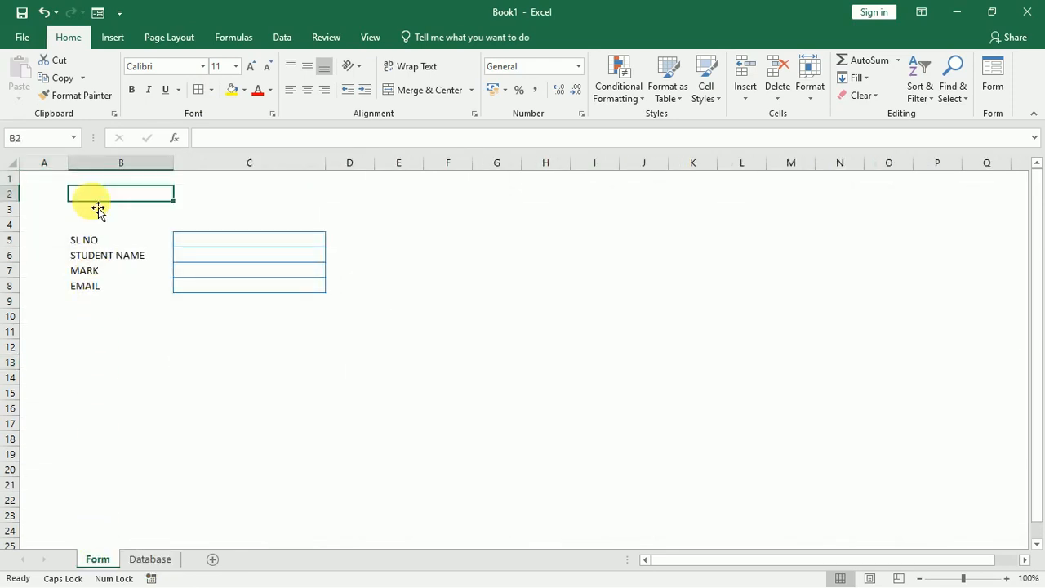
text(sT)
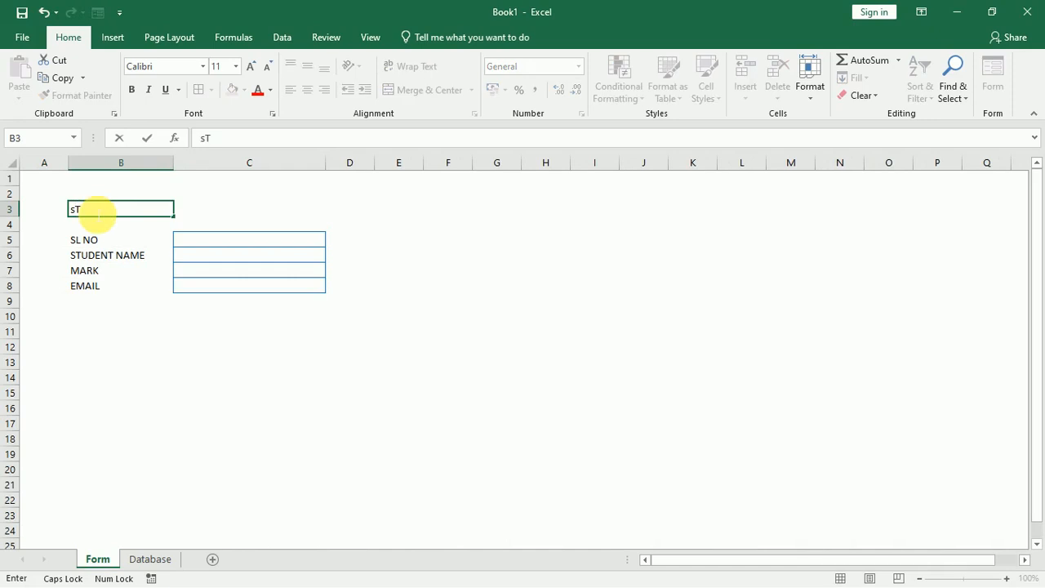
text(UDENT FORM)
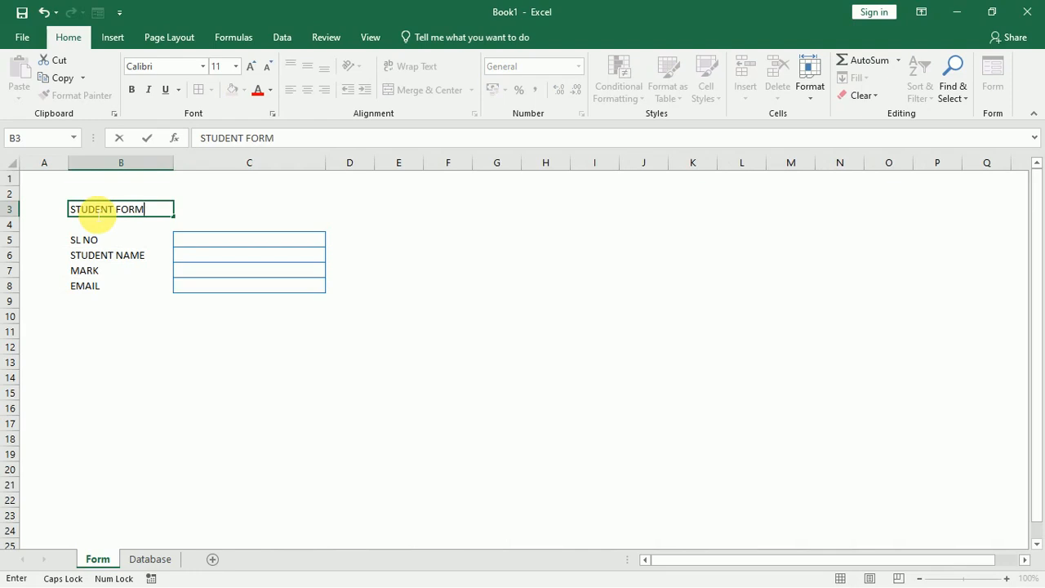
click(252, 198)
Enlarge the STUDENT FORM title to 18 pt and colour it blue.
click(139, 214)
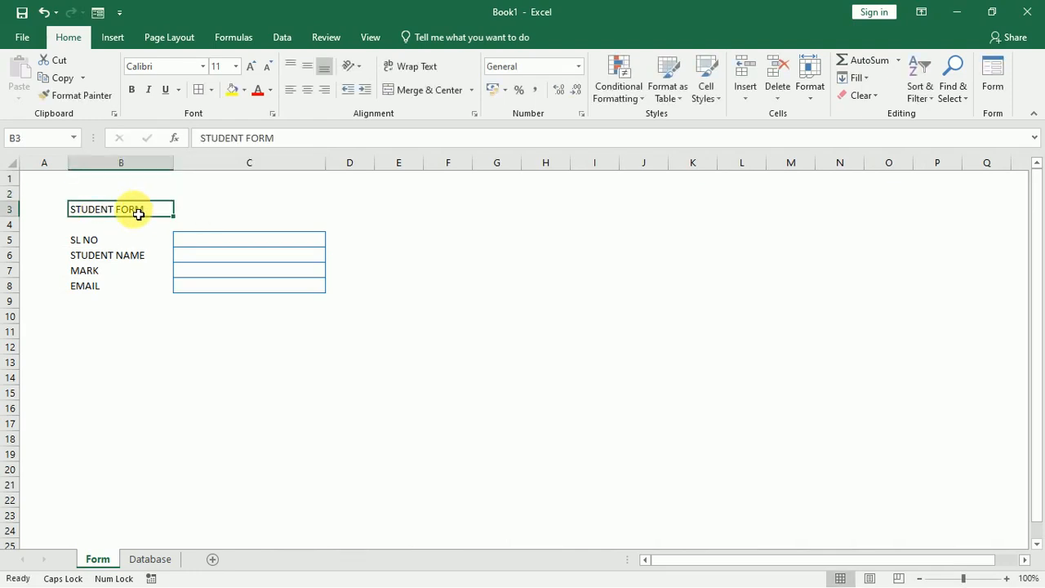
click(250, 66)
click(250, 66)
click(251, 67)
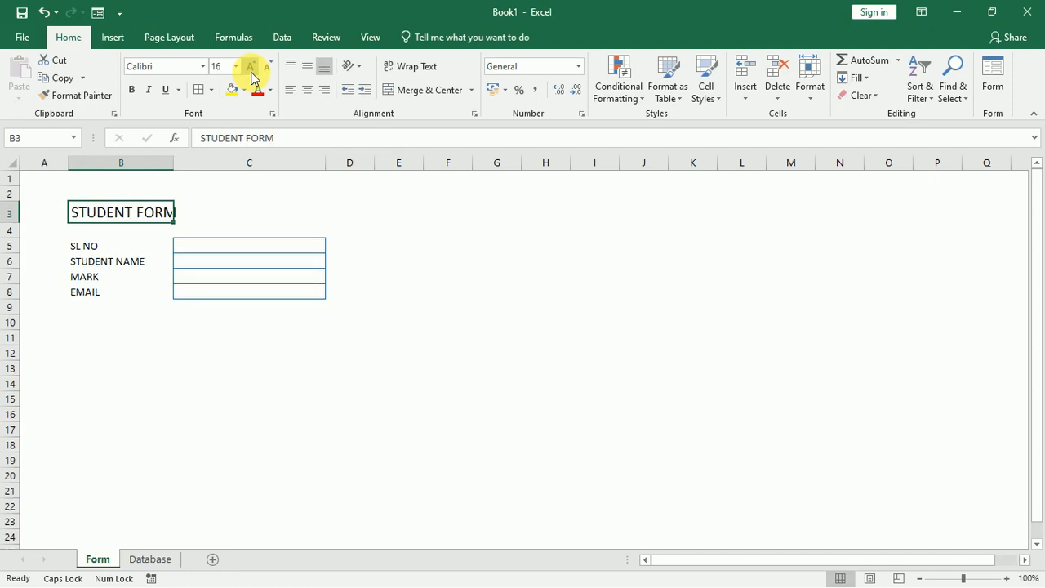
click(251, 68)
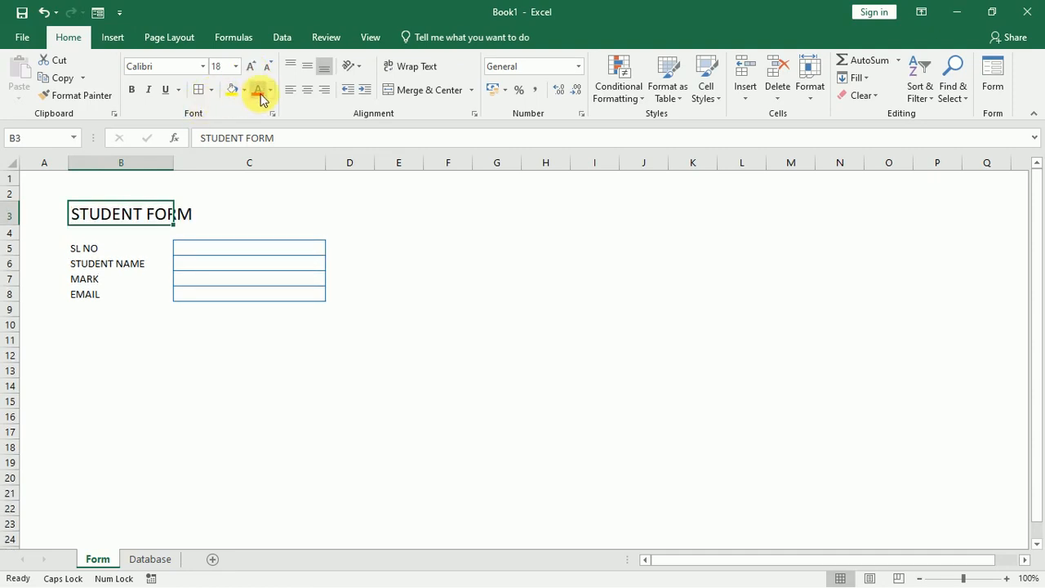
click(271, 91)
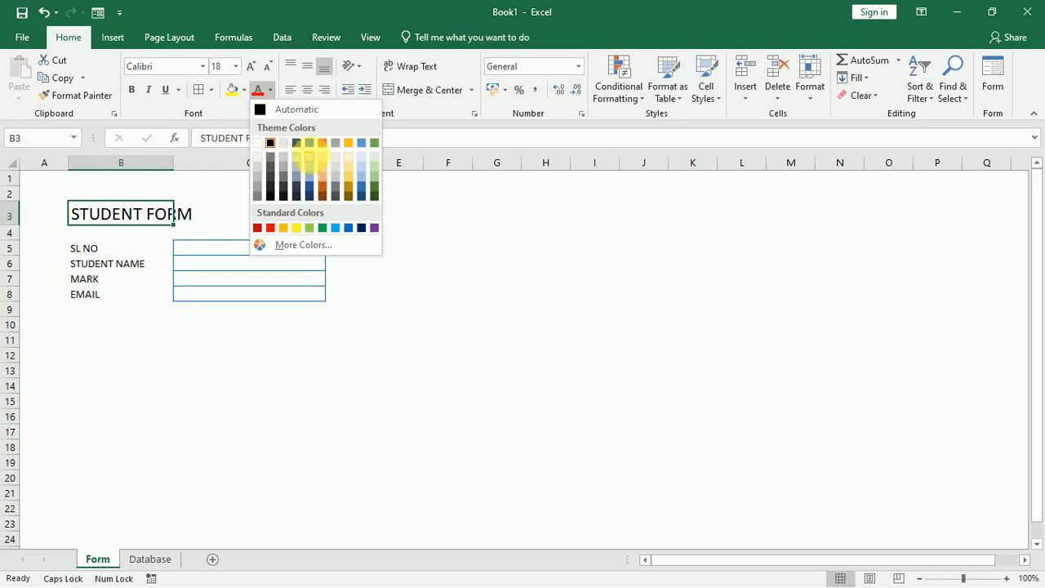
click(349, 228)
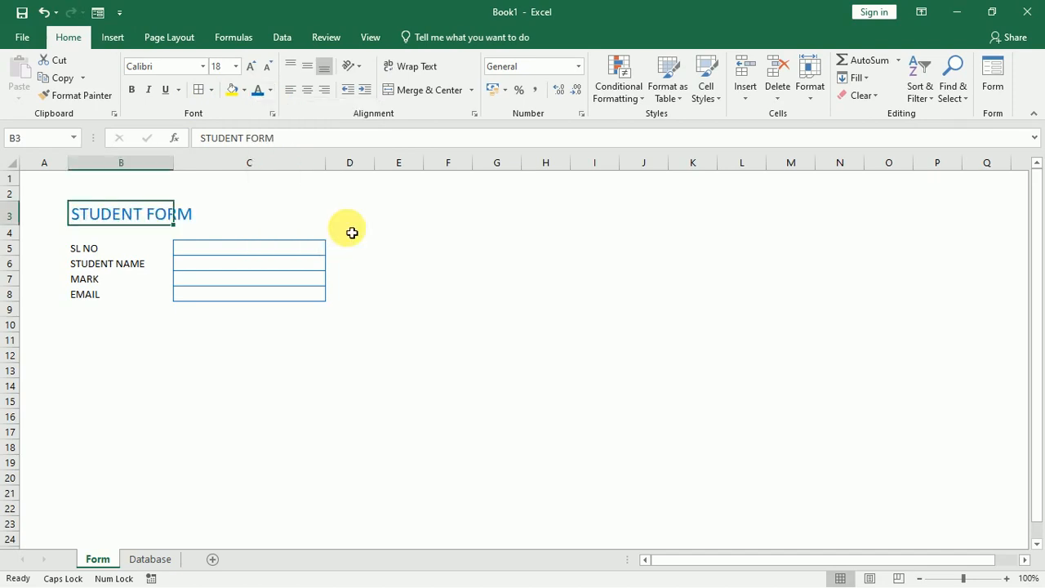
click(387, 275)
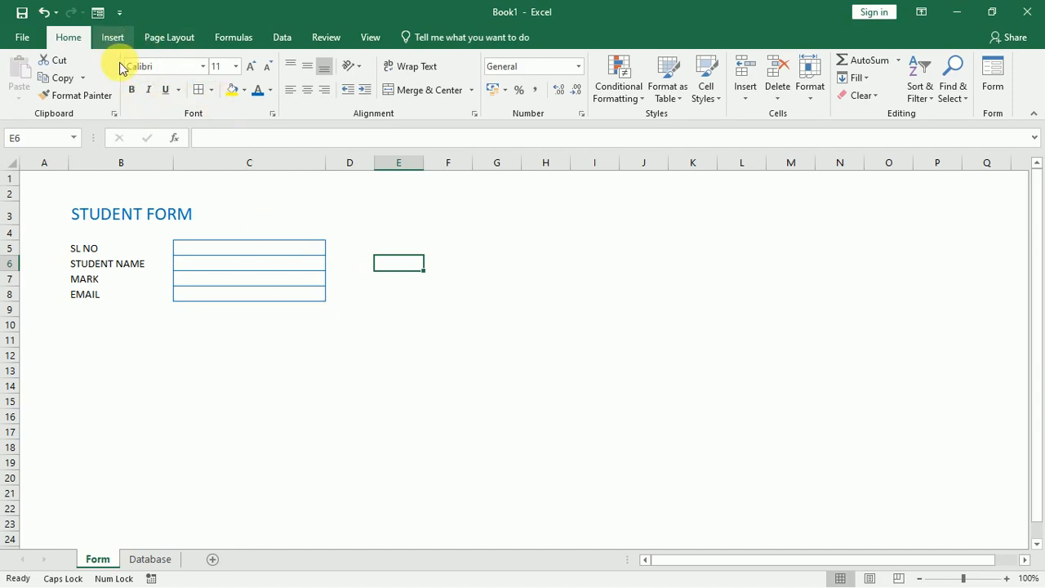
click(113, 39)
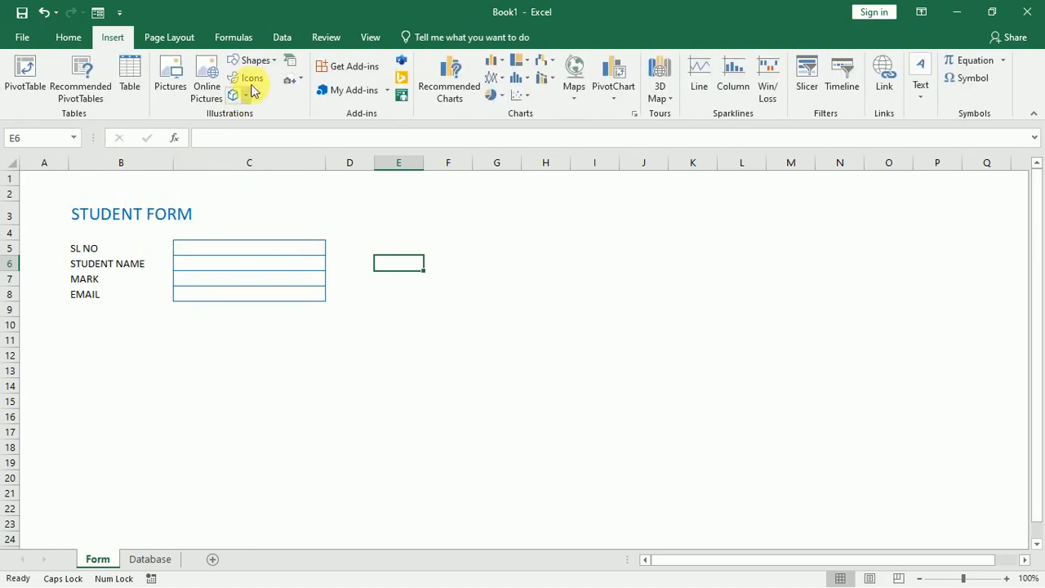
Frame the form from title to row 13 with a No Fill rounded rectangle.
click(255, 61)
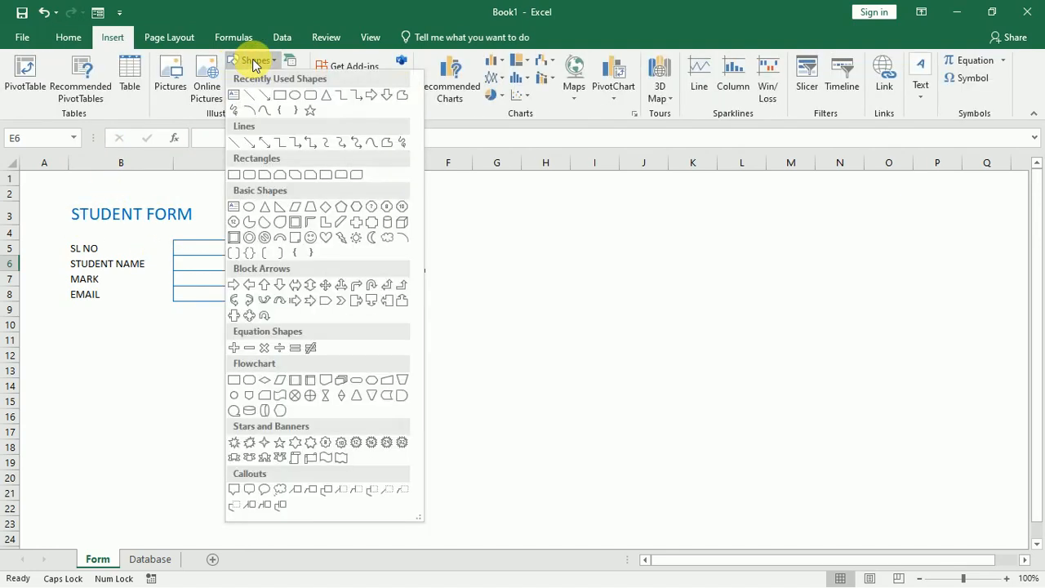
click(310, 97)
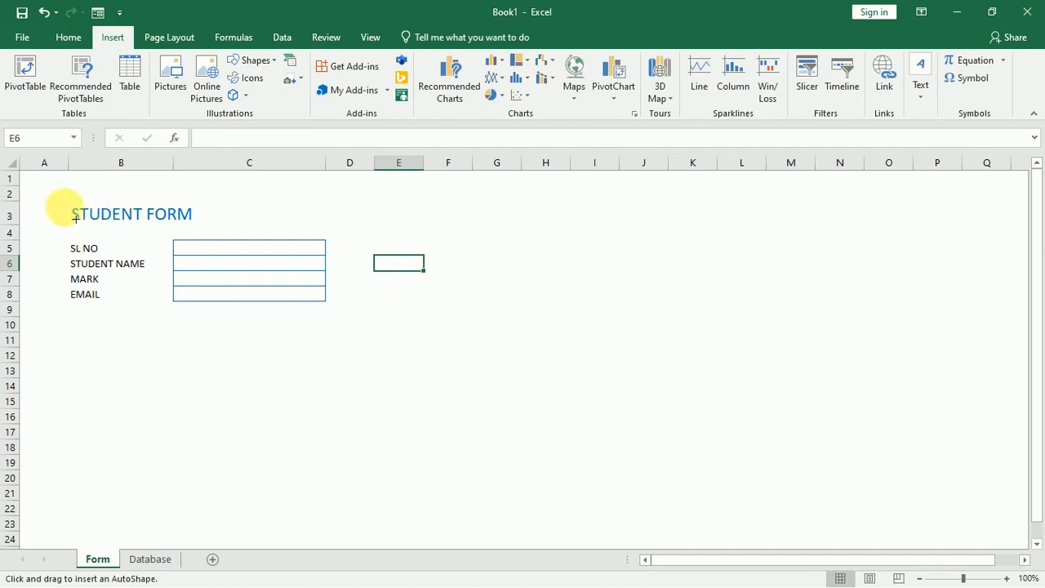
drag(58, 189, 348, 373)
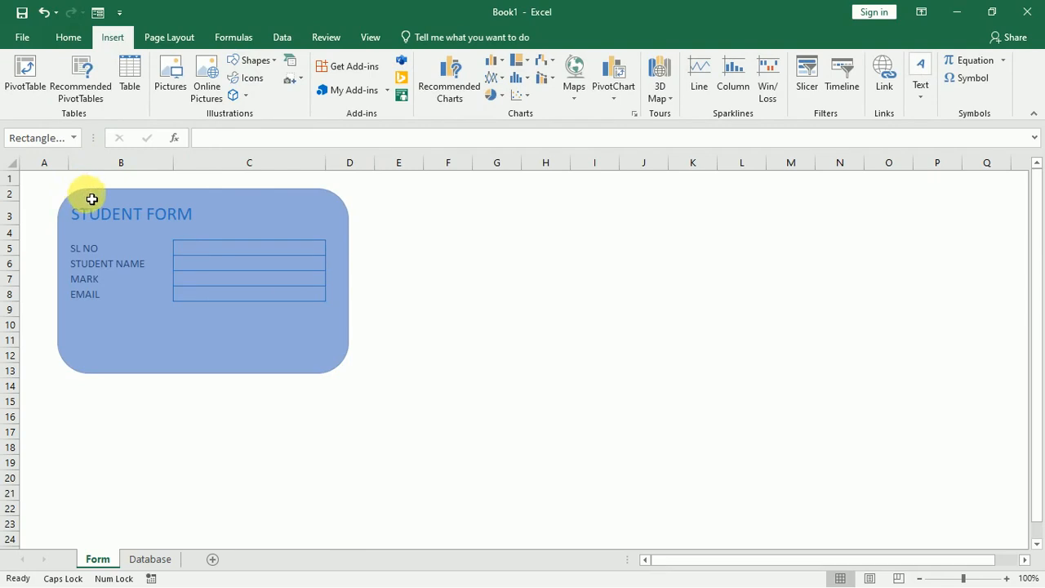
click(91, 199)
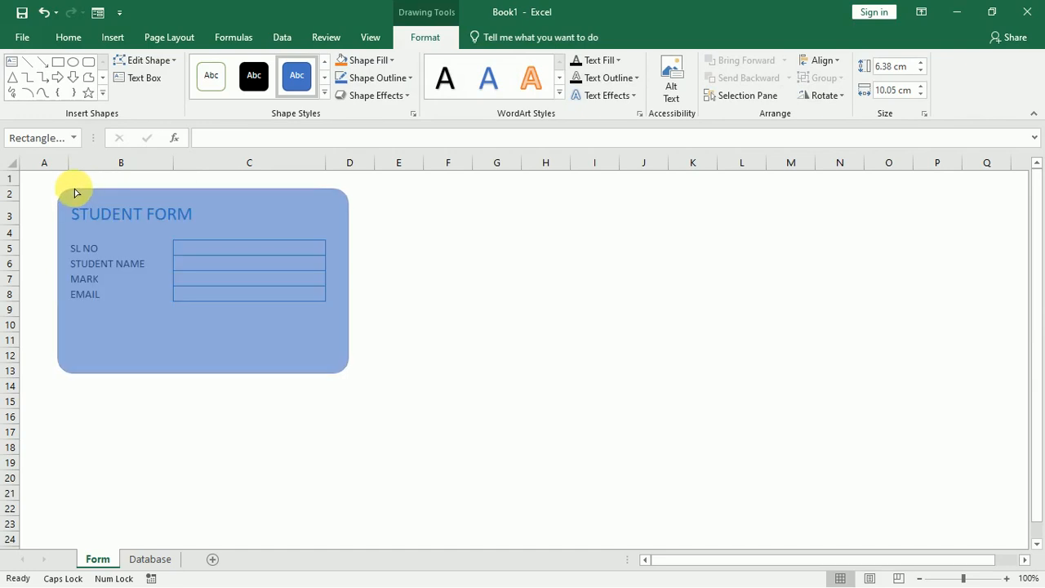
click(366, 61)
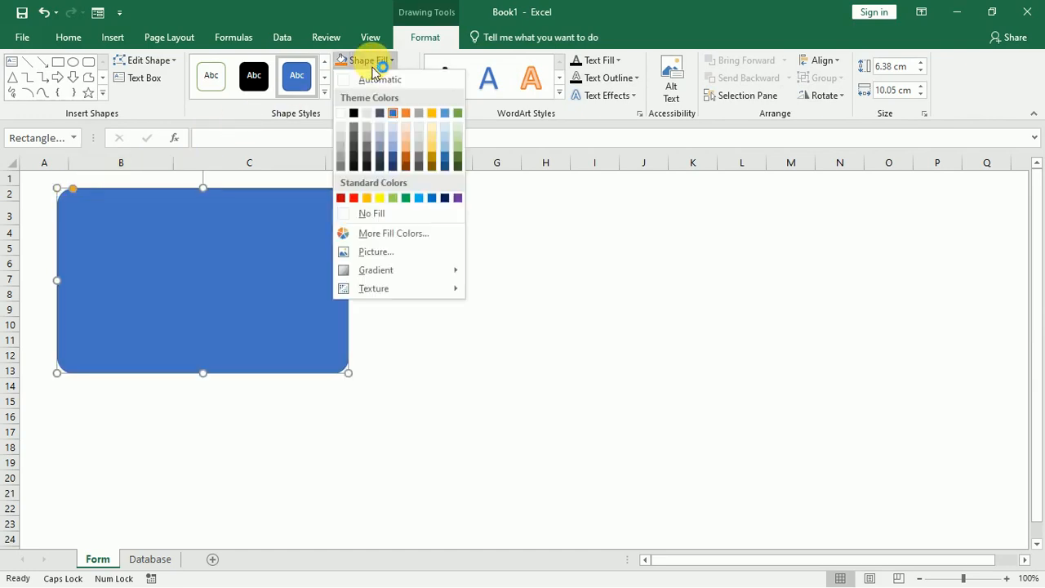
click(384, 218)
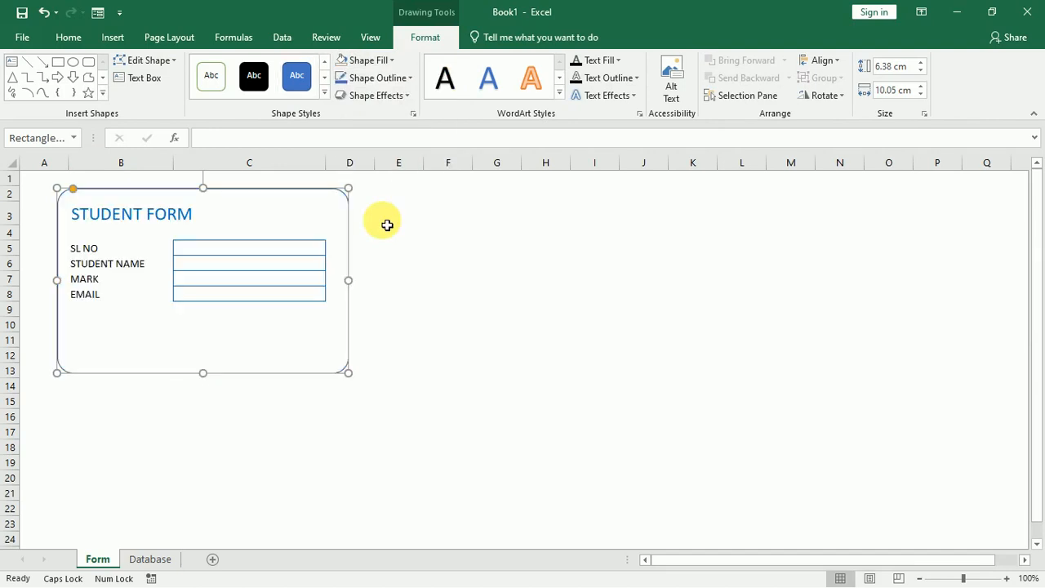
click(398, 281)
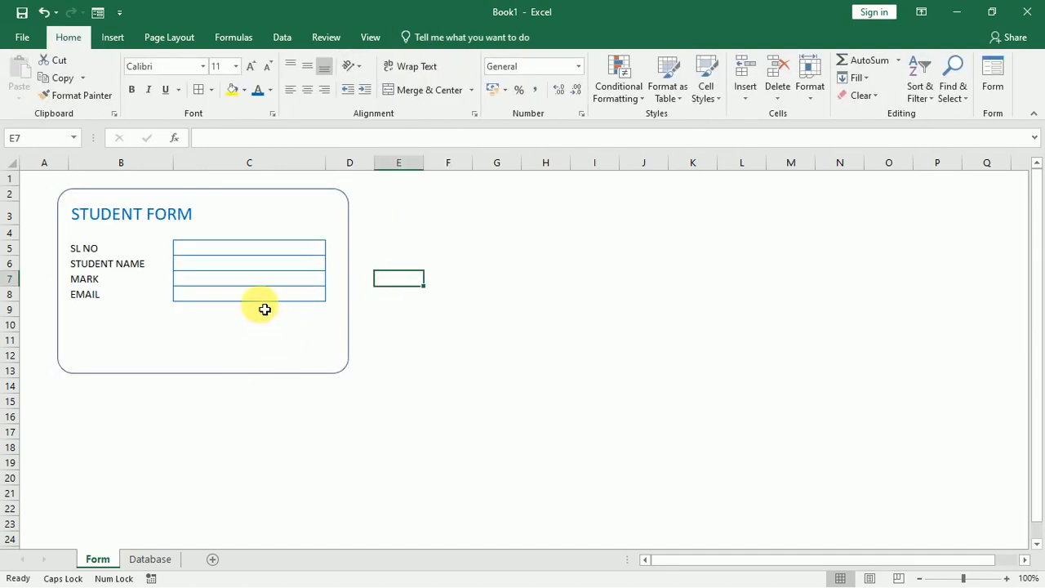
click(109, 38)
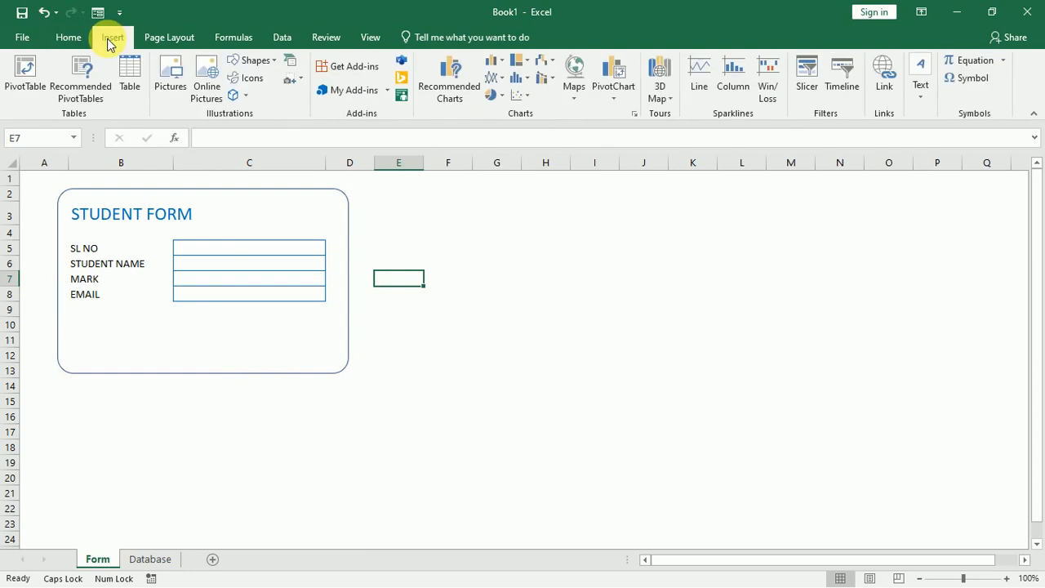
Draw a small rounded-rectangle button below the EMAIL box labelled SAVE.
click(265, 66)
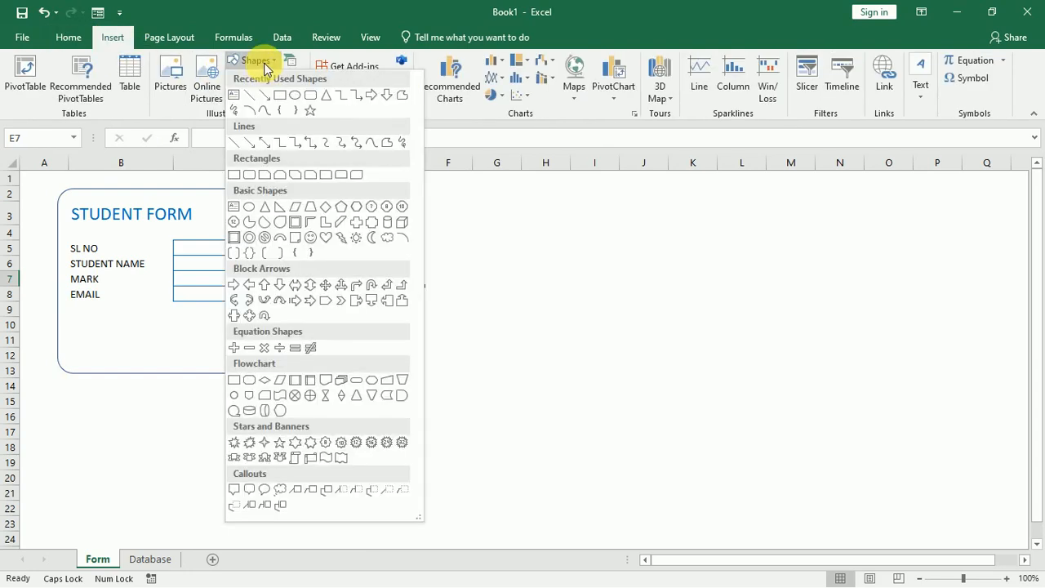
click(311, 94)
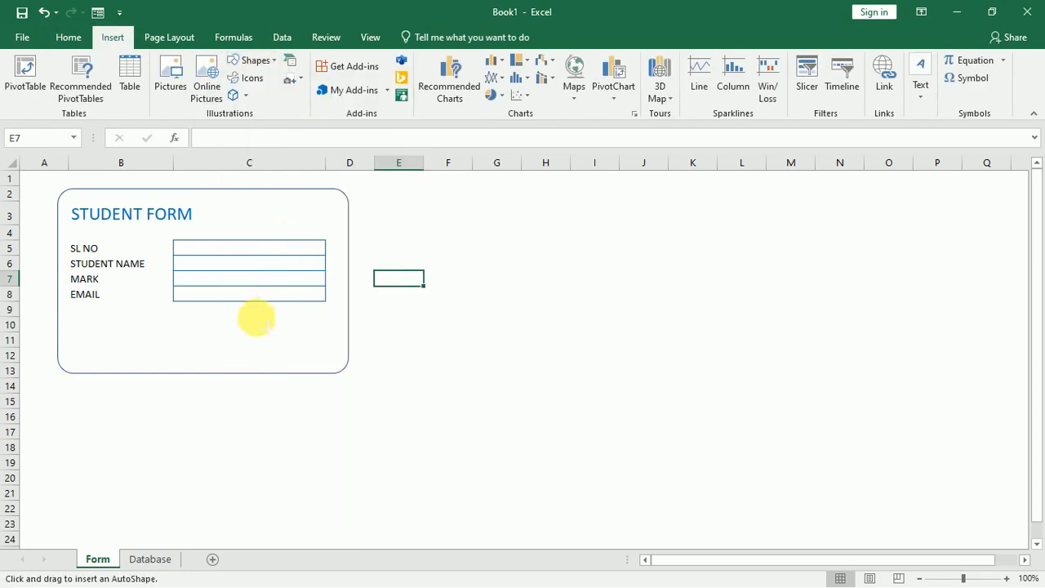
drag(245, 311, 326, 335)
drag(251, 316, 250, 314)
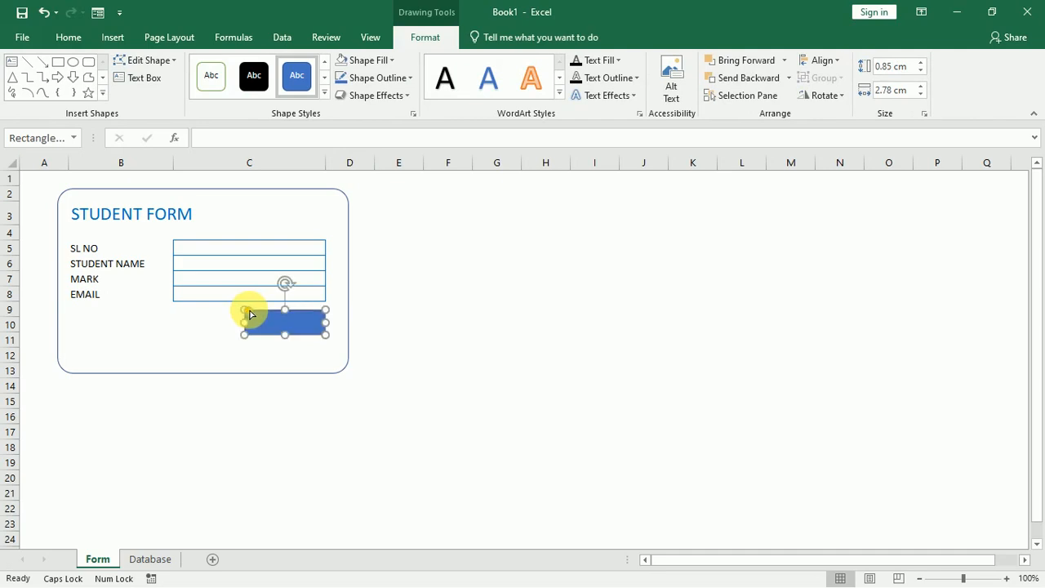
right_click(304, 328)
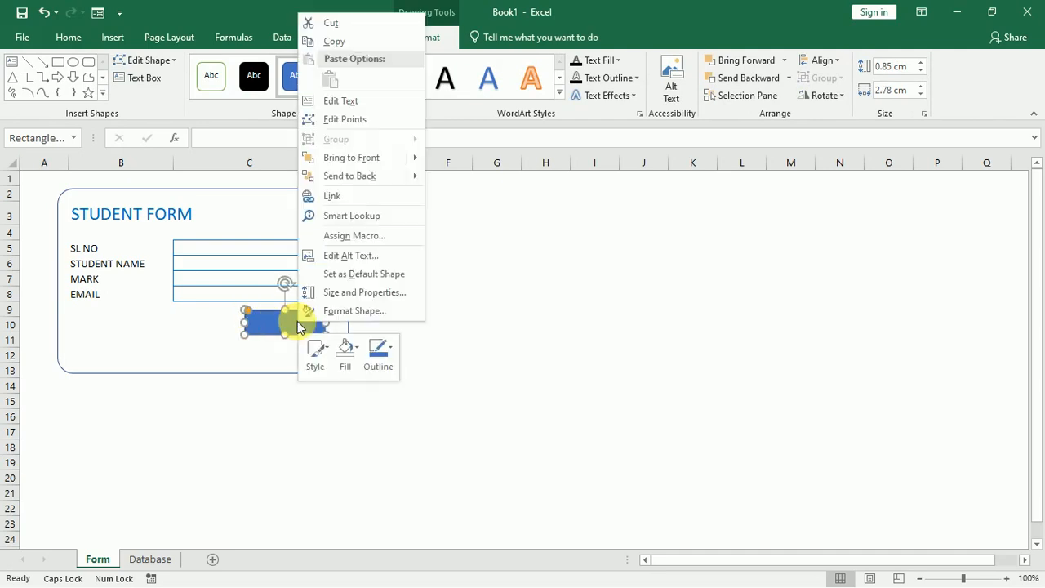
click(349, 100)
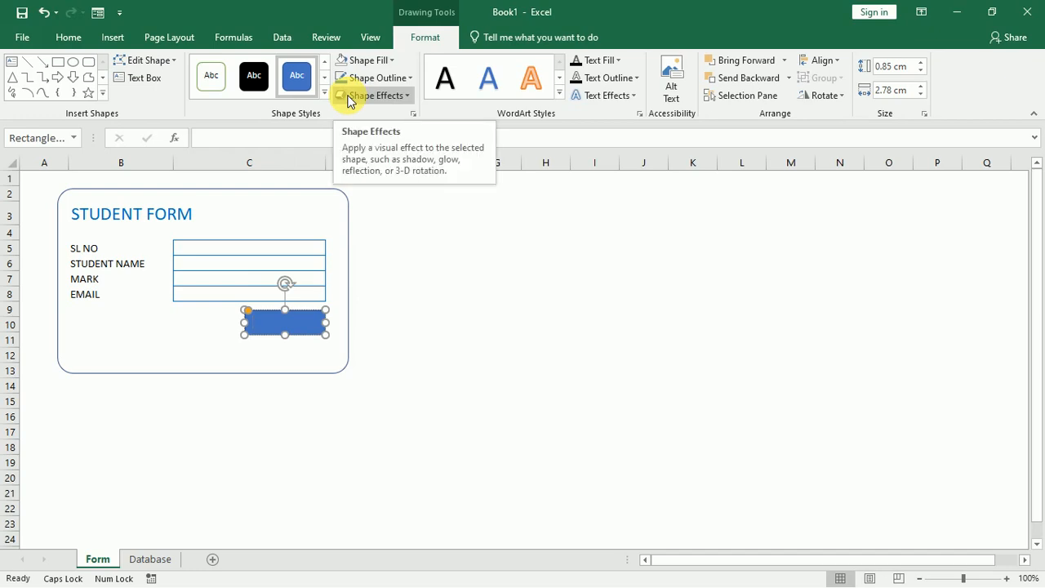
text(SAV)
text(E)
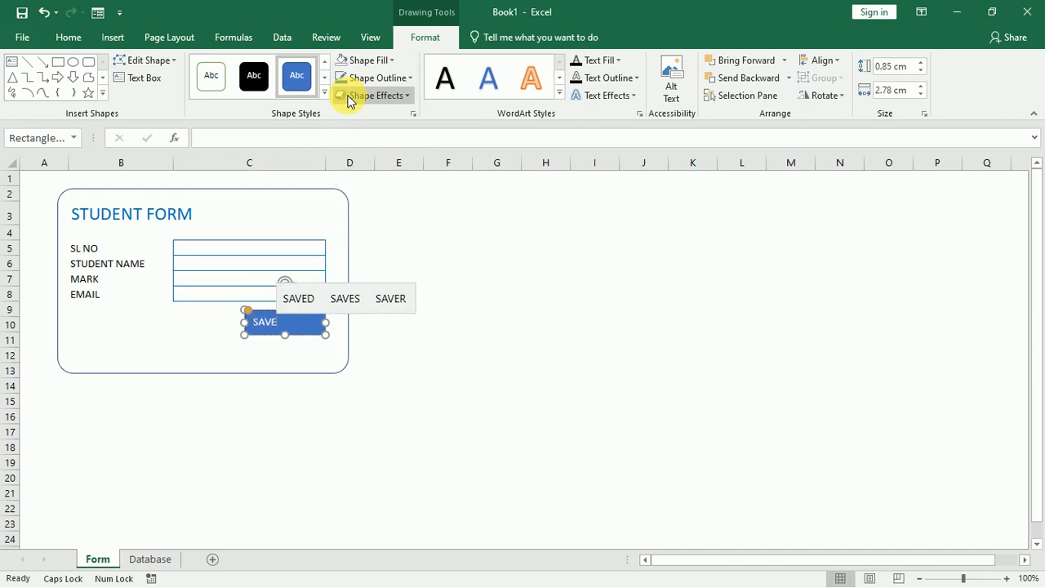
click(482, 279)
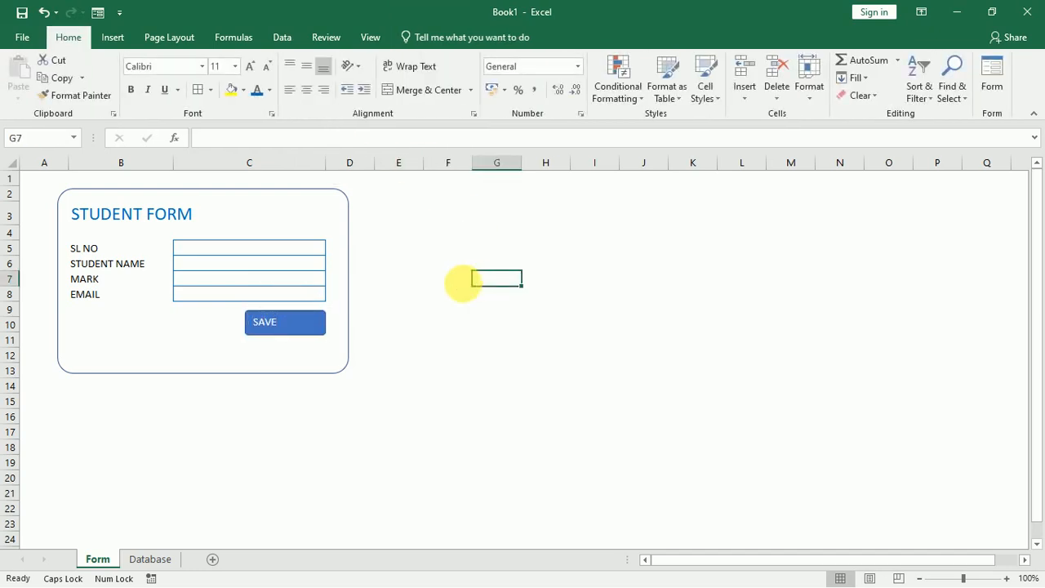
Center the SAVE text horizontally and vertically and make it bold.
click(300, 330)
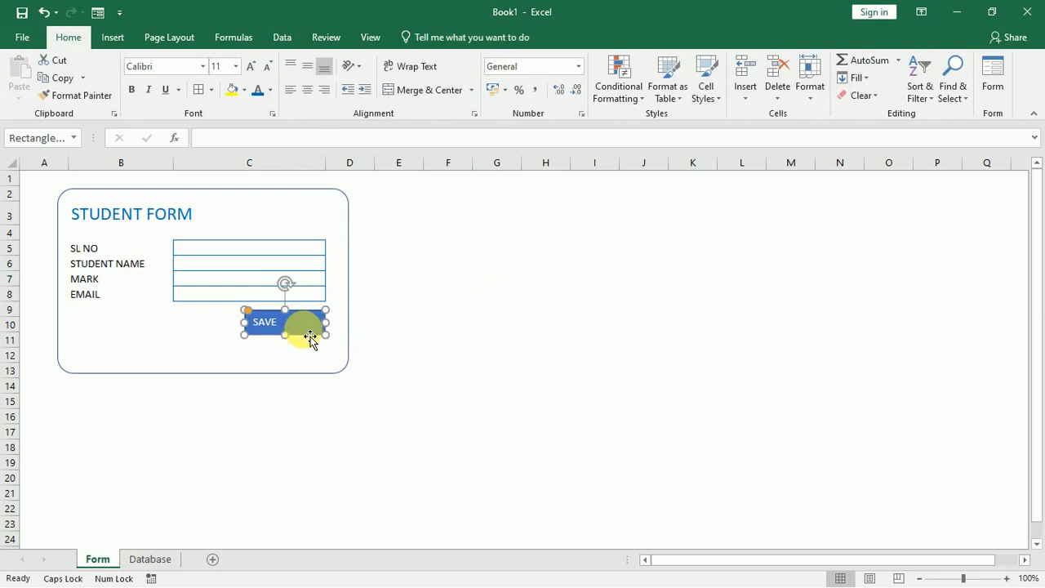
click(70, 37)
click(315, 87)
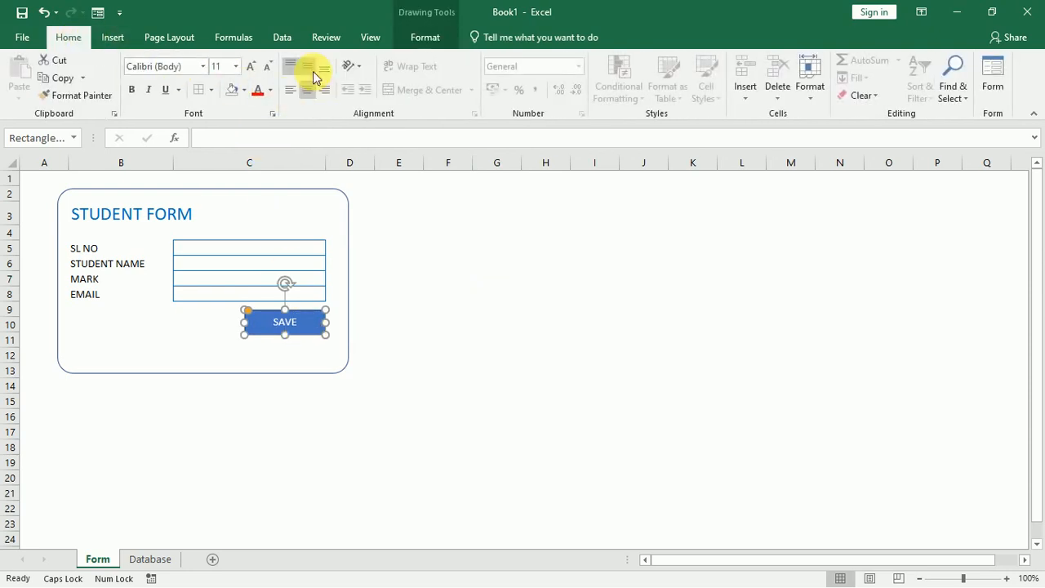
click(311, 69)
click(436, 330)
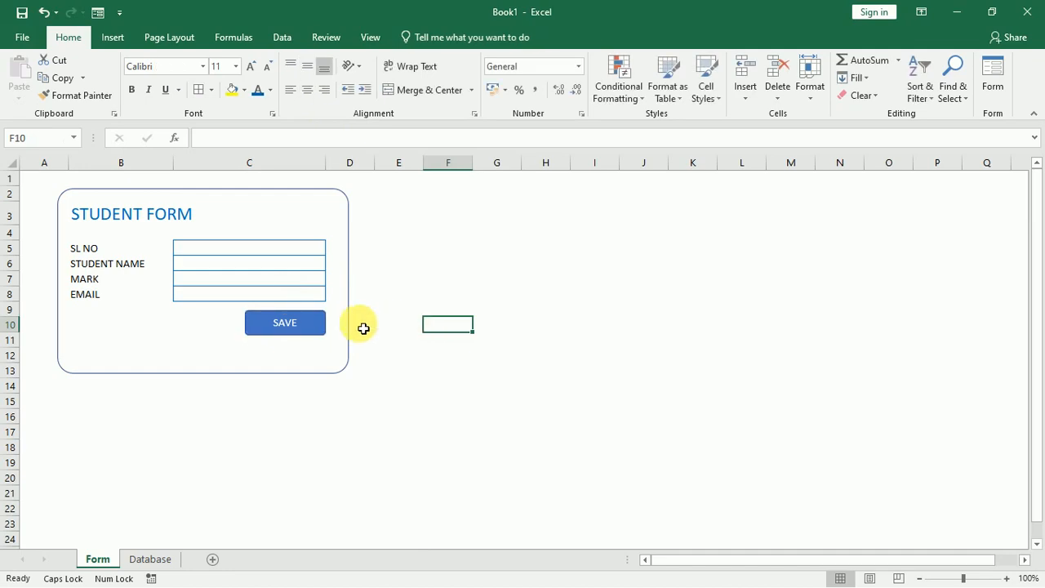
click(320, 325)
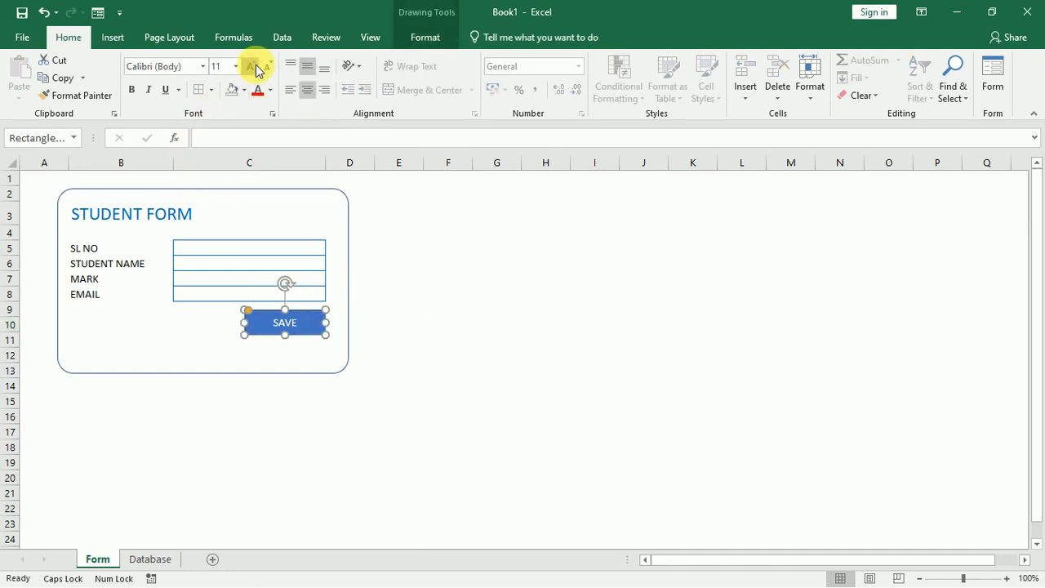
click(134, 92)
click(446, 323)
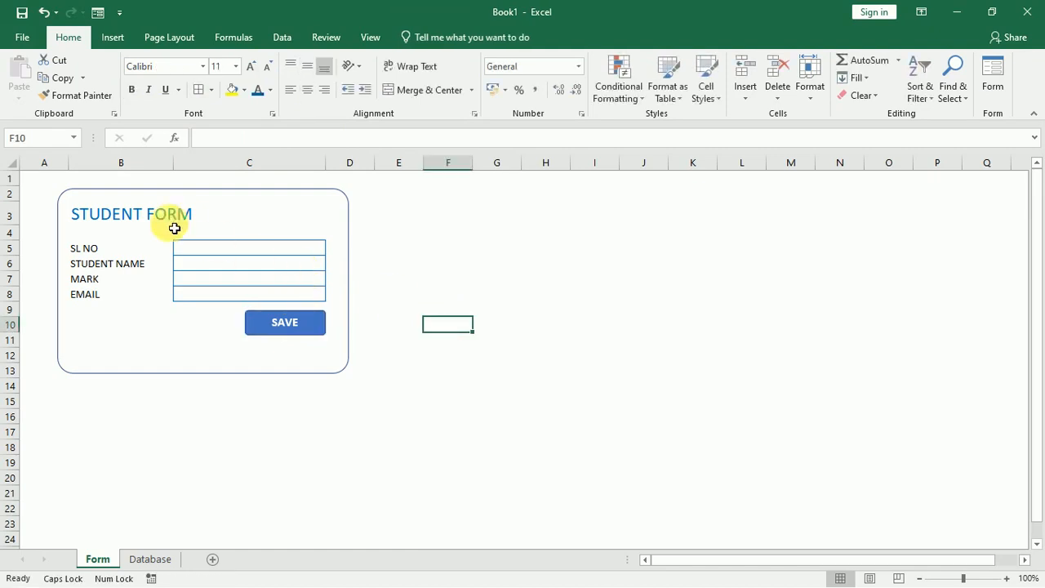
Nudge the SAVE button down slightly beneath the EMAIL field.
click(320, 337)
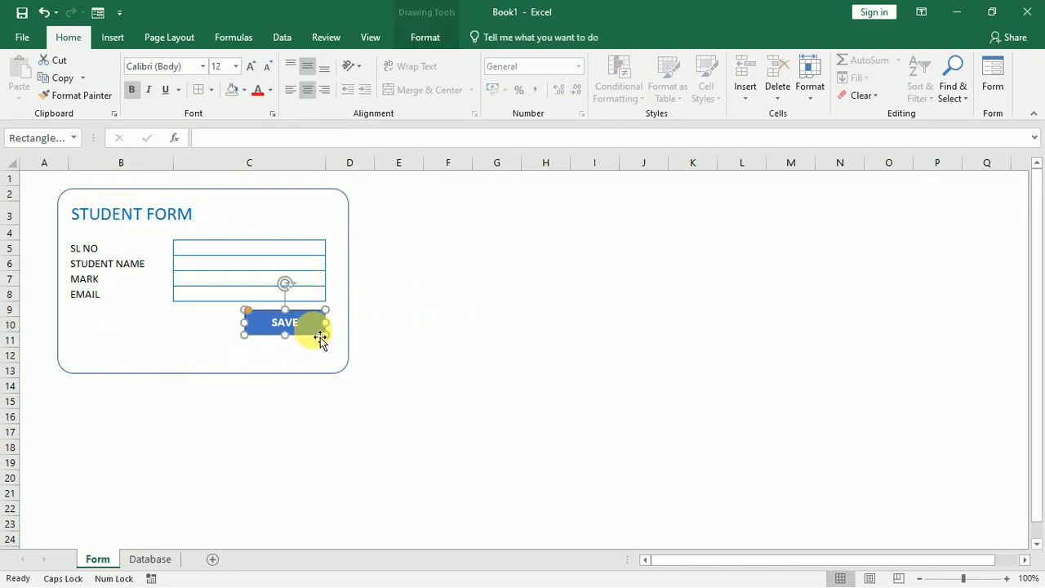
key(Down)
key(Down)
key(Down)
key(Down)
key(Down)
key(Down)
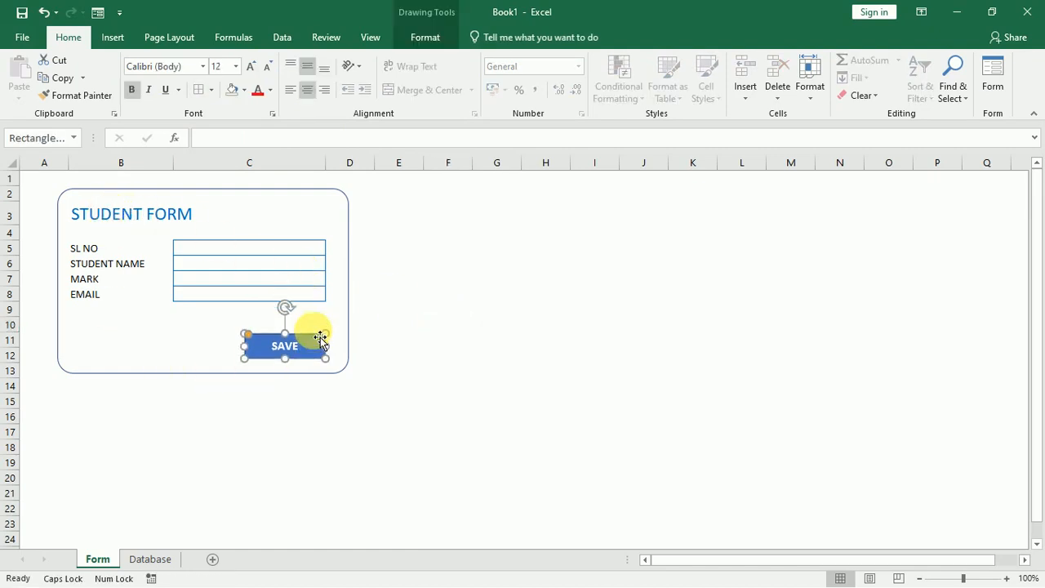
click(456, 353)
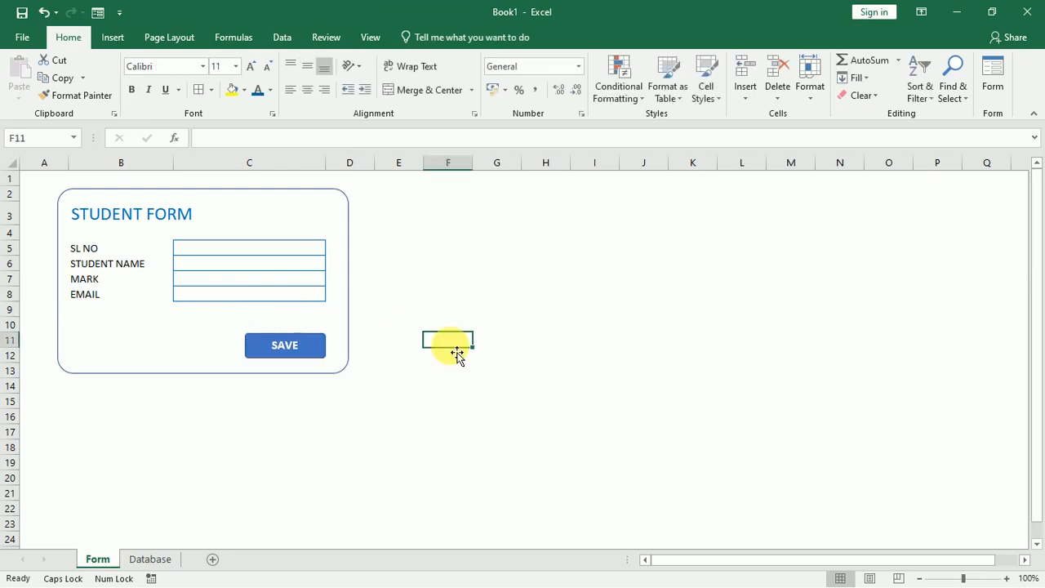
click(151, 562)
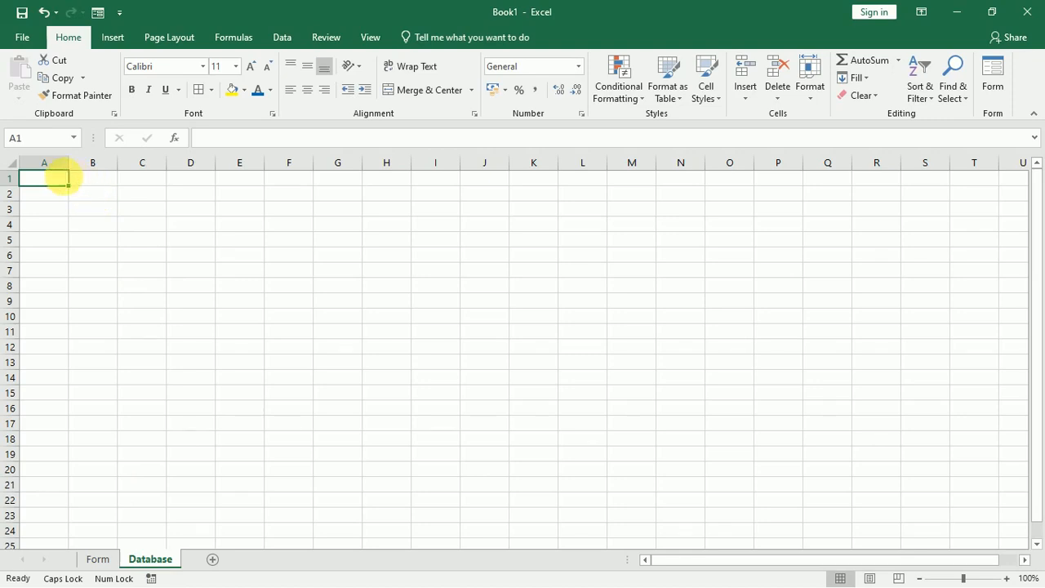
Copy the B5:B8 labels from Form and paste them transposed into Database A2:D2.
click(98, 560)
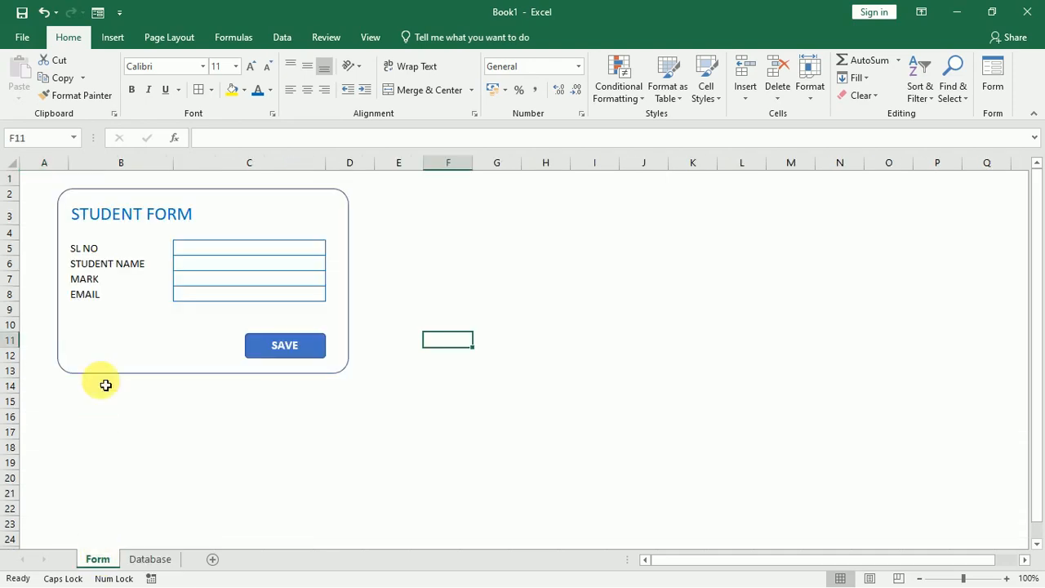
drag(122, 249, 124, 298)
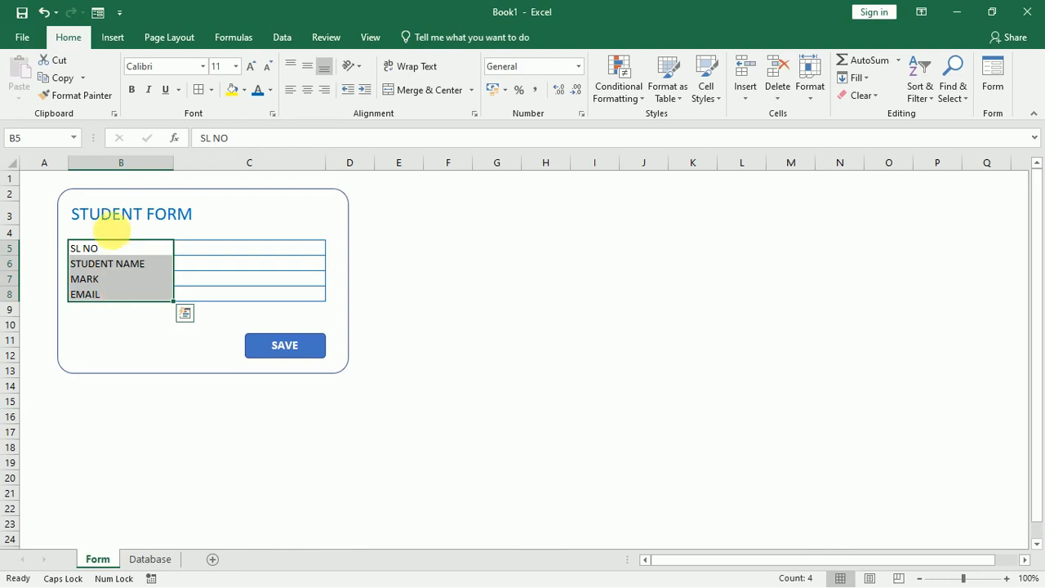
click(65, 78)
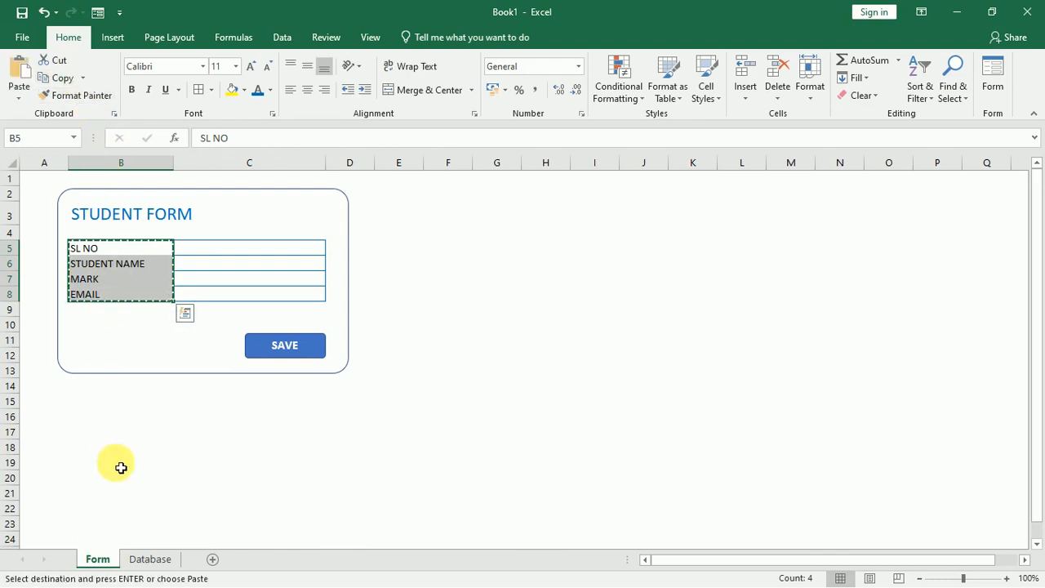
click(145, 561)
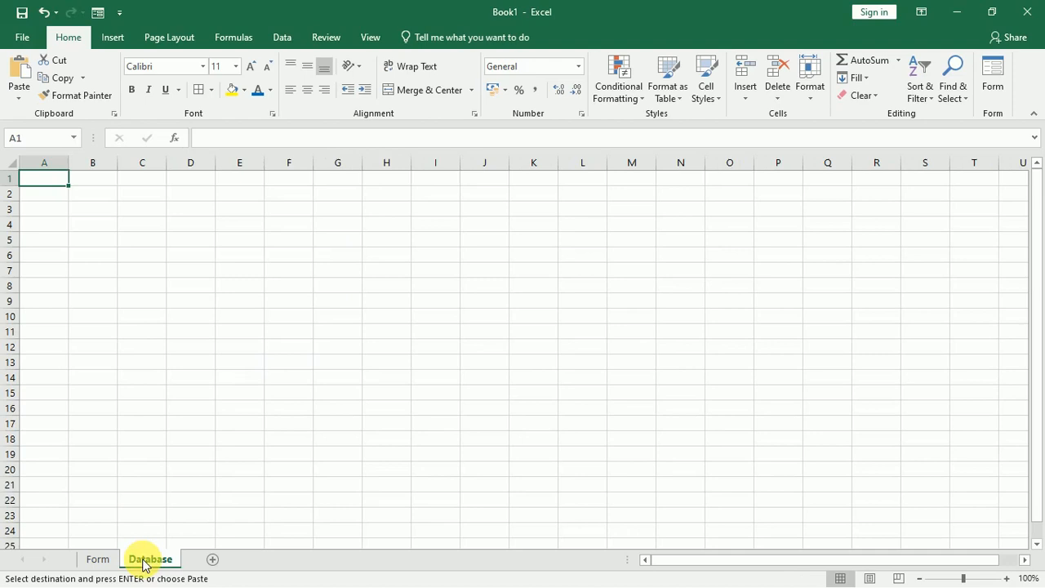
click(50, 195)
click(22, 104)
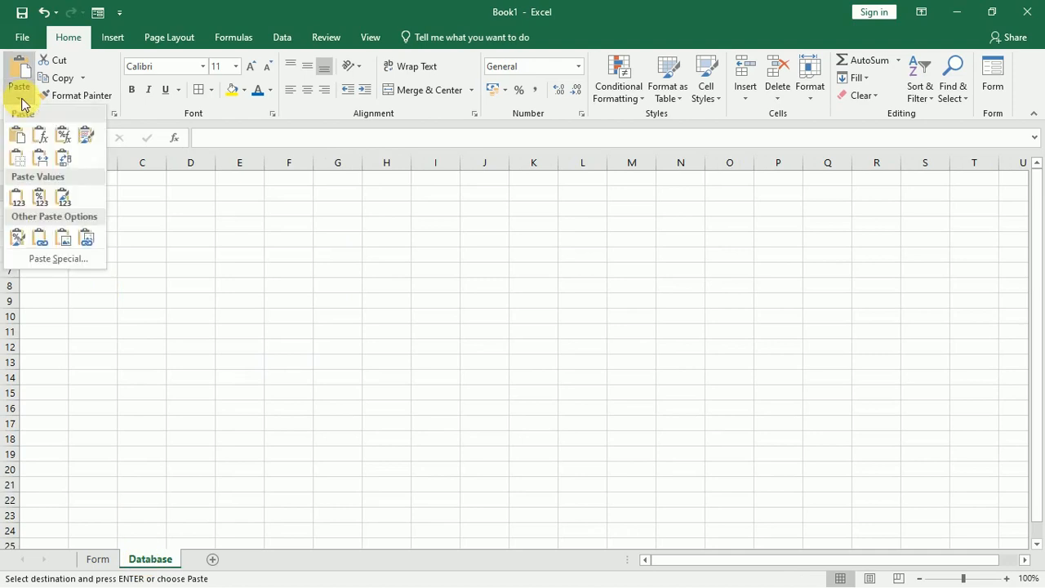
click(61, 170)
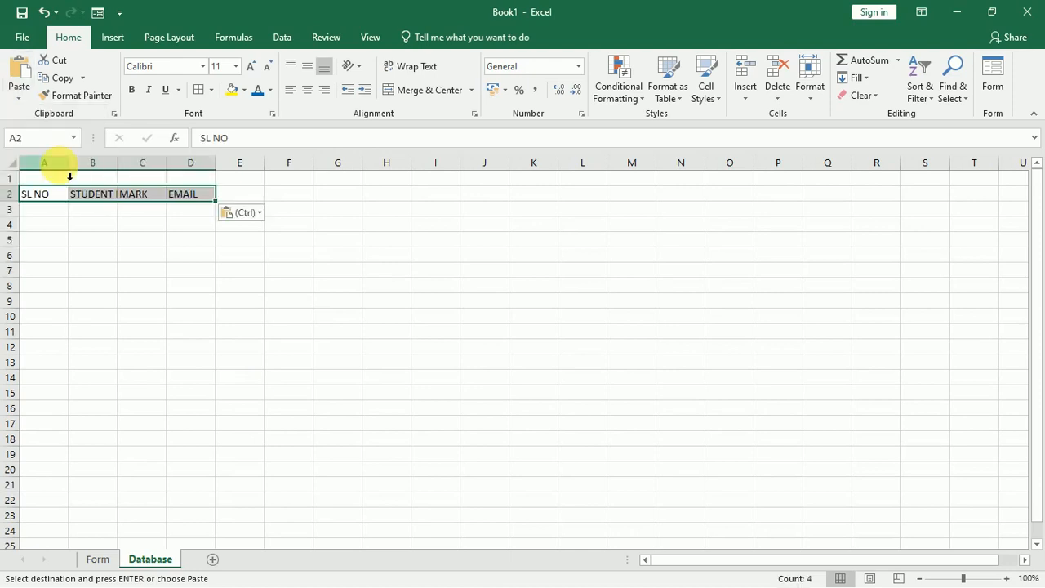
Widen columns B–D and make the A2:D2 headers bold at 12 pt.
drag(120, 166, 230, 166)
drag(328, 166, 359, 165)
drag(280, 166, 295, 166)
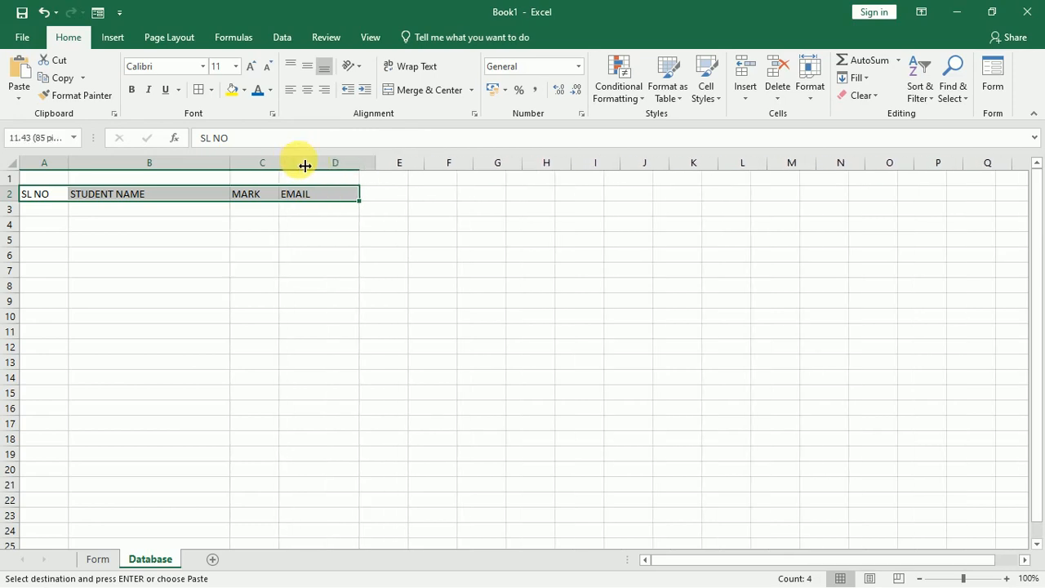
click(315, 258)
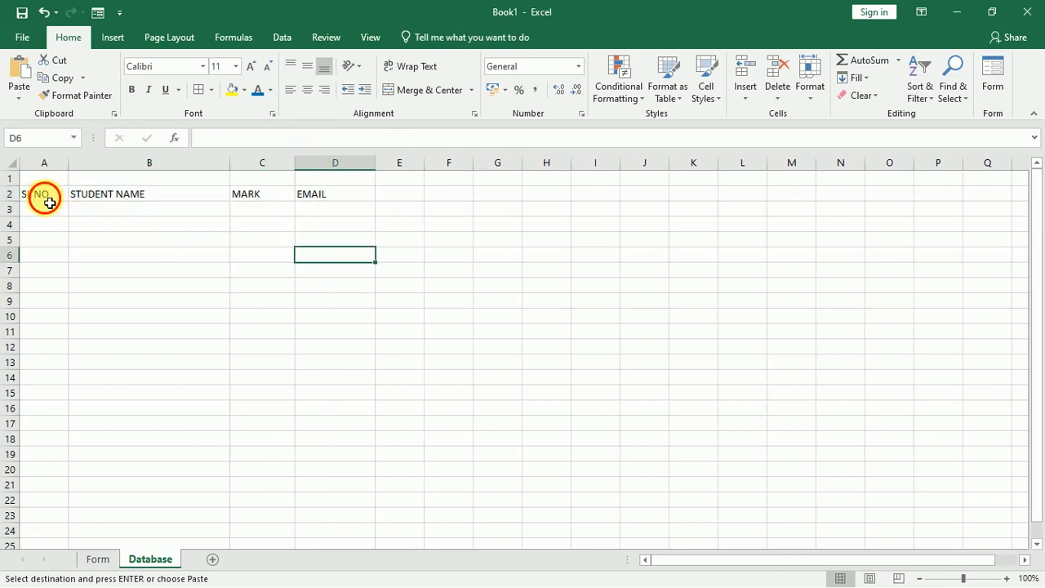
drag(42, 196, 310, 199)
key(ctrl+v)
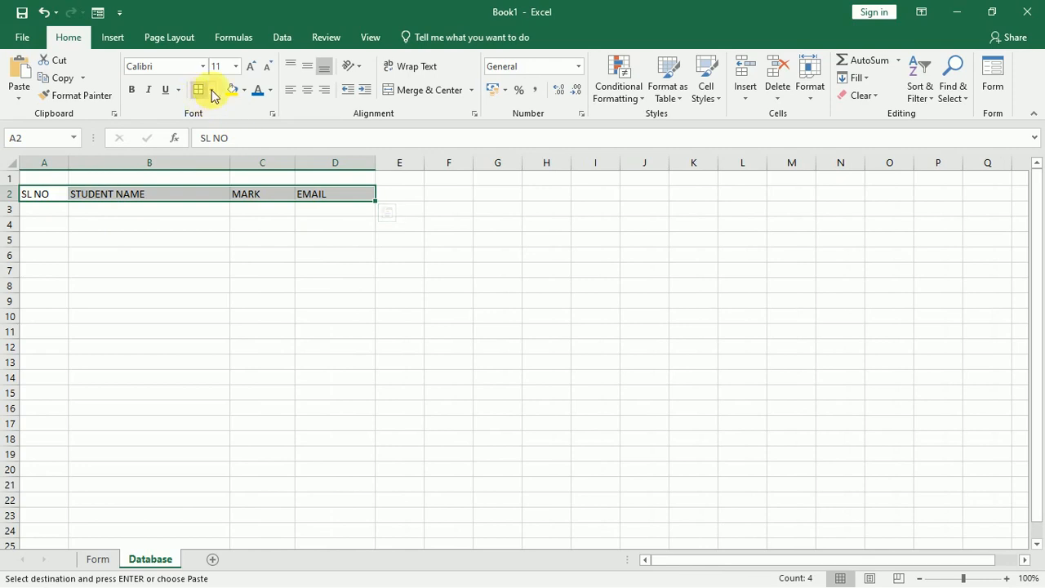
click(132, 90)
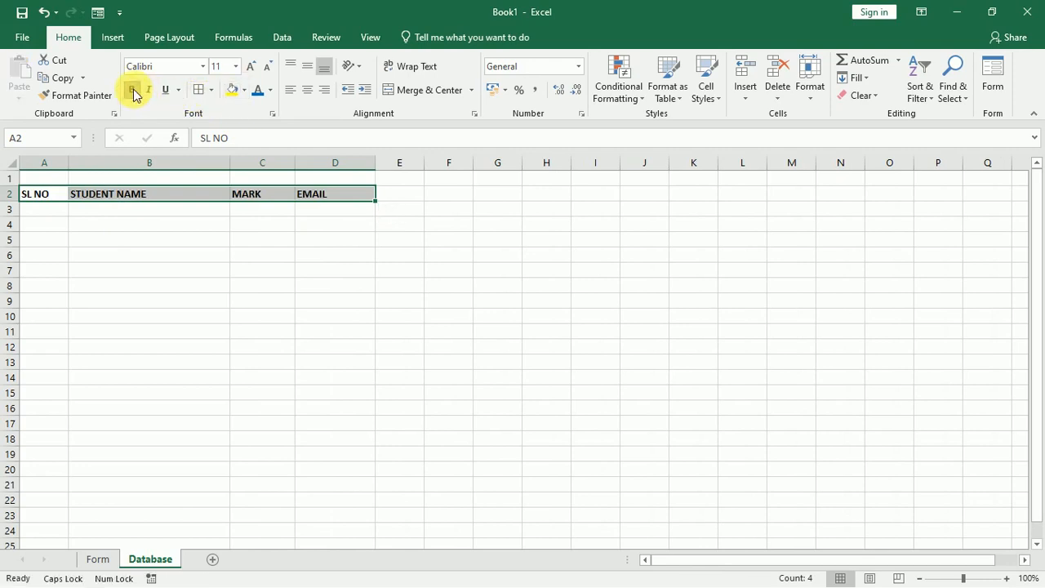
click(251, 66)
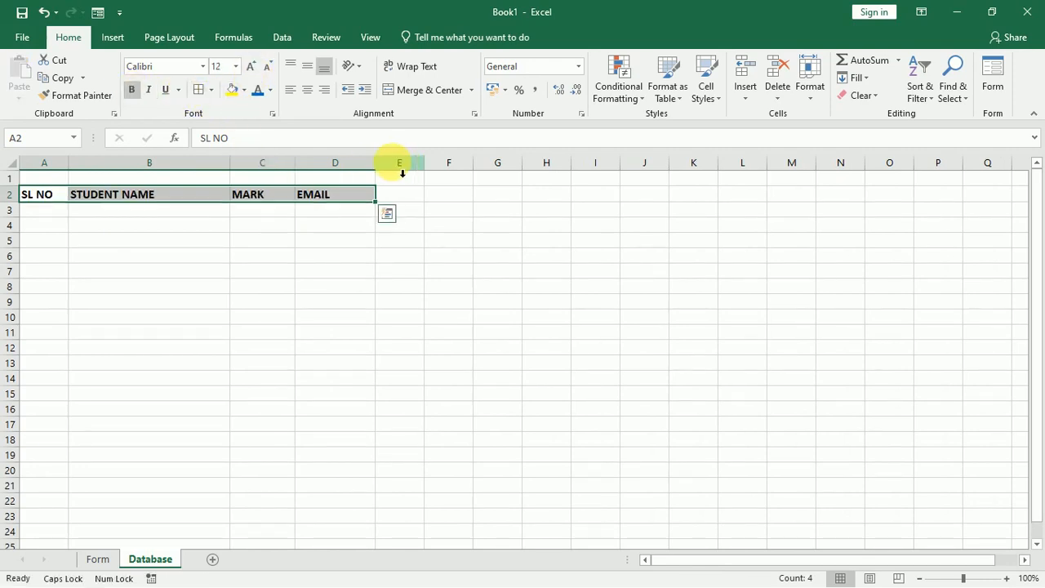
drag(375, 163, 473, 167)
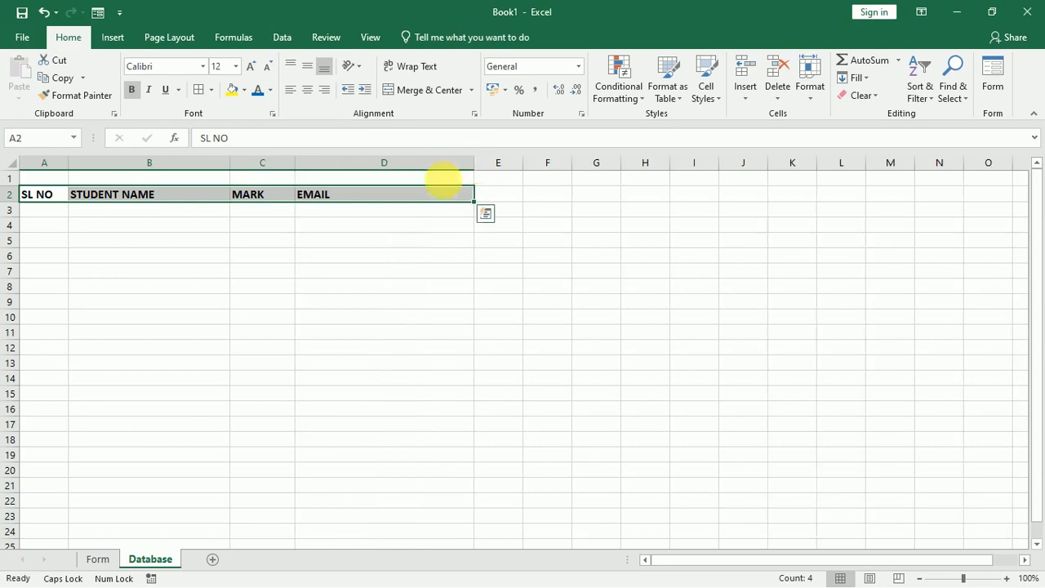
click(357, 214)
click(51, 186)
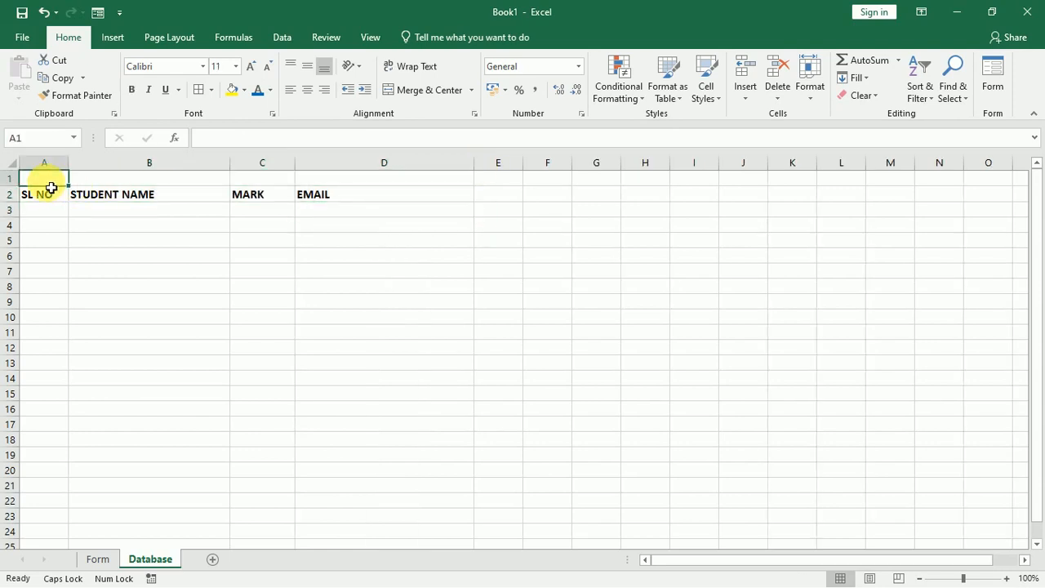
Add a blue 24-pt DATABASE title in cell A1.
text(DA)
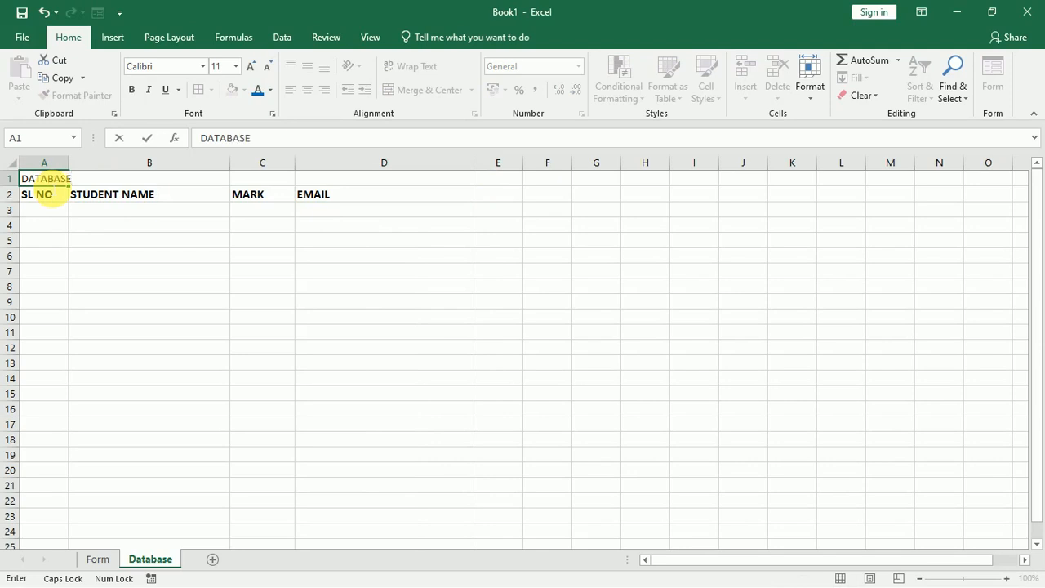
text(TABASE)
key(Return)
click(47, 179)
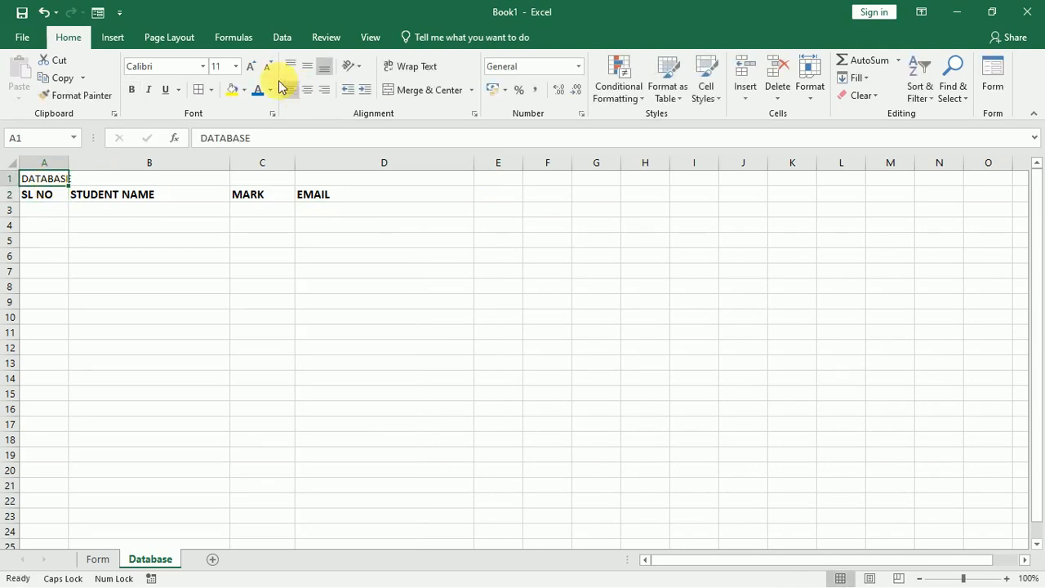
click(251, 66)
click(251, 66)
click(251, 66)
click(251, 66)
click(250, 66)
click(250, 66)
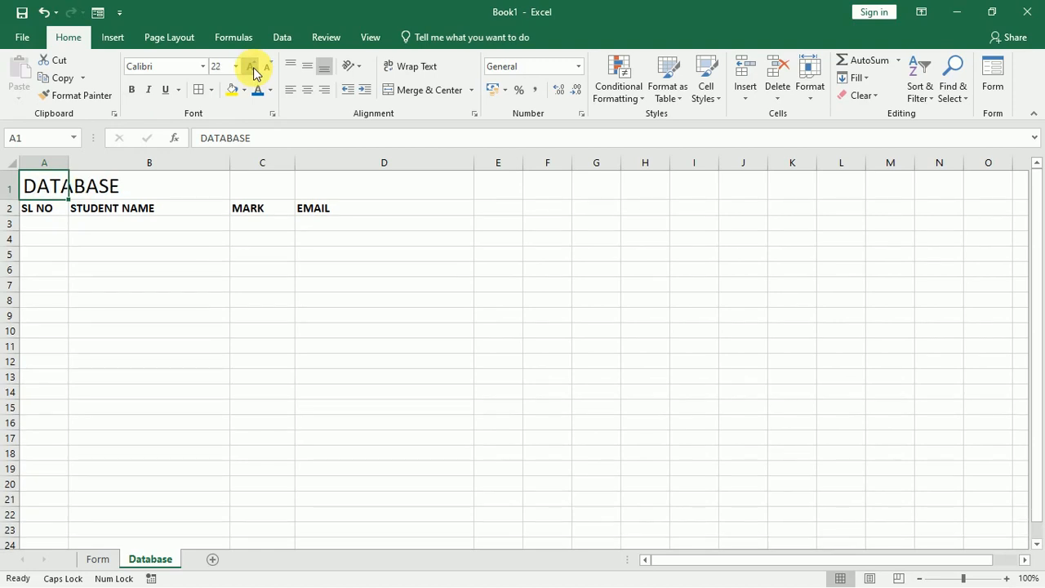
click(251, 66)
click(256, 96)
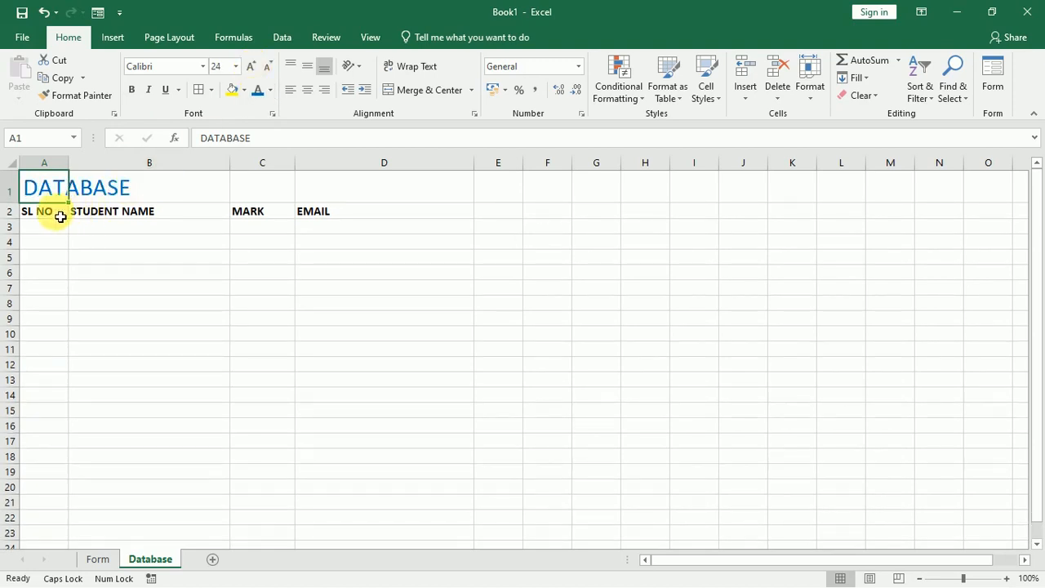
Give headers A2:D2 a blue fill with white text and widen columns C and D.
drag(60, 214, 369, 213)
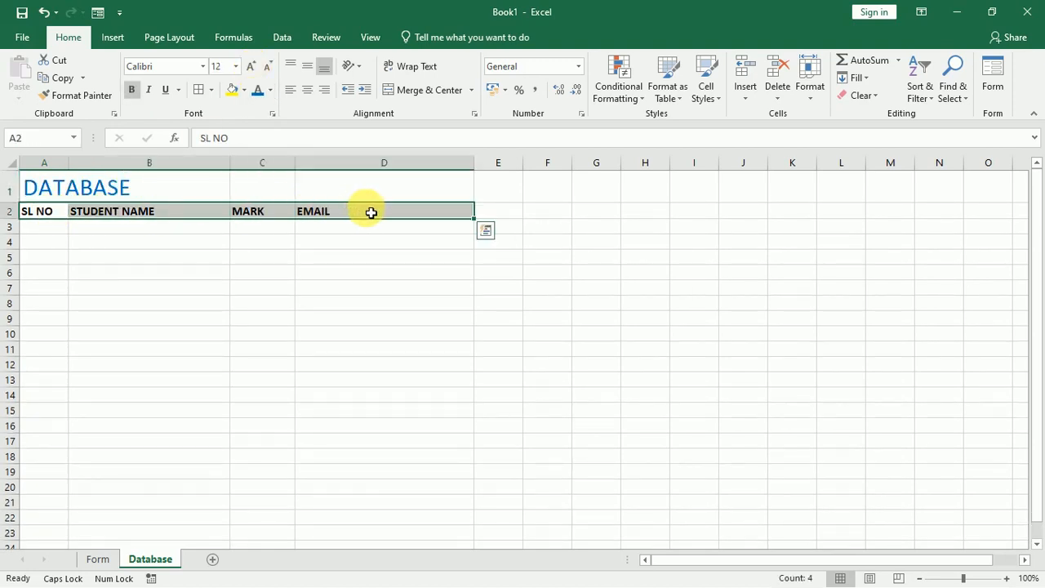
click(245, 91)
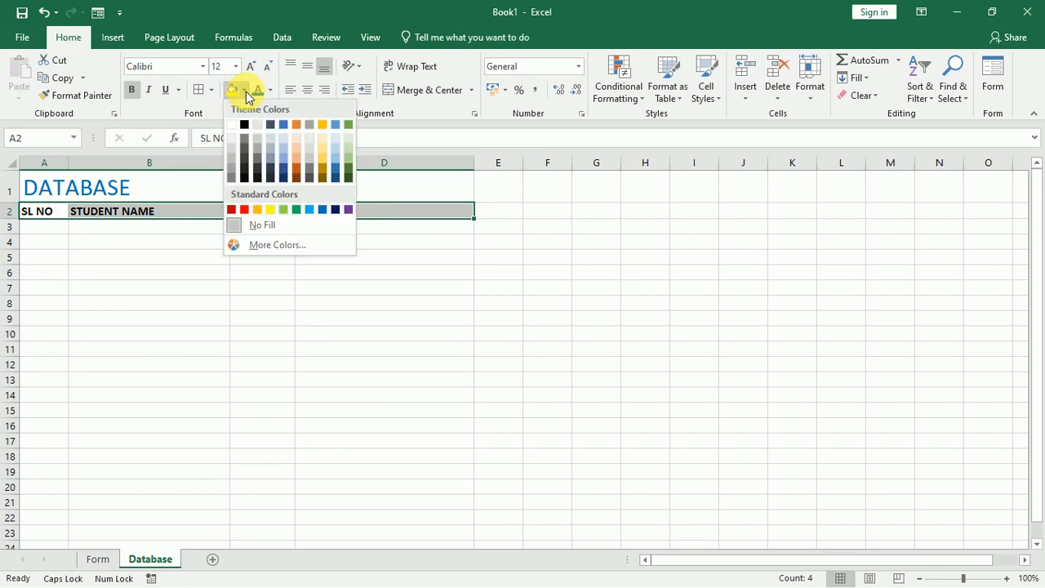
click(324, 208)
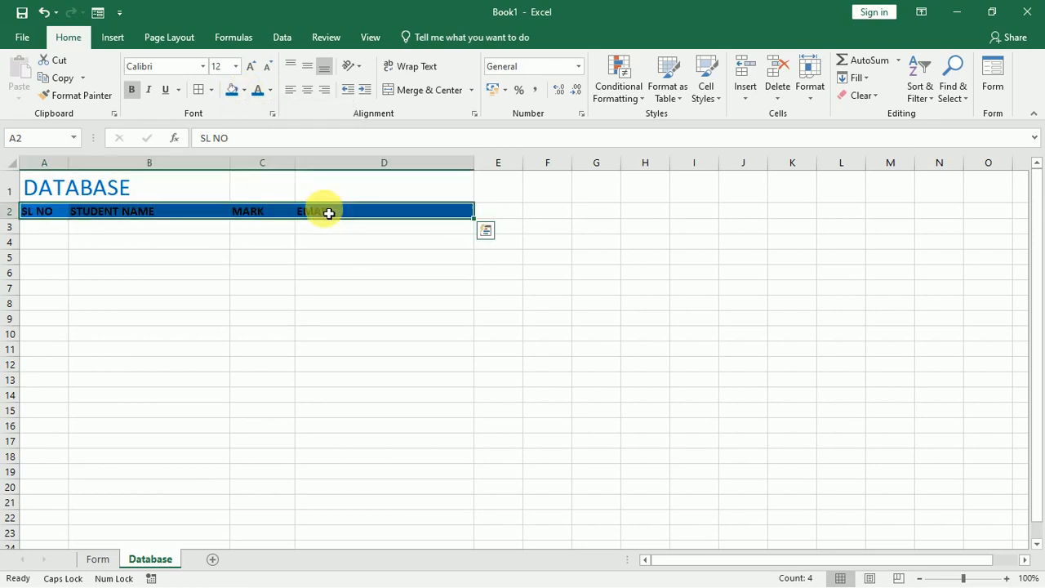
click(270, 90)
click(258, 146)
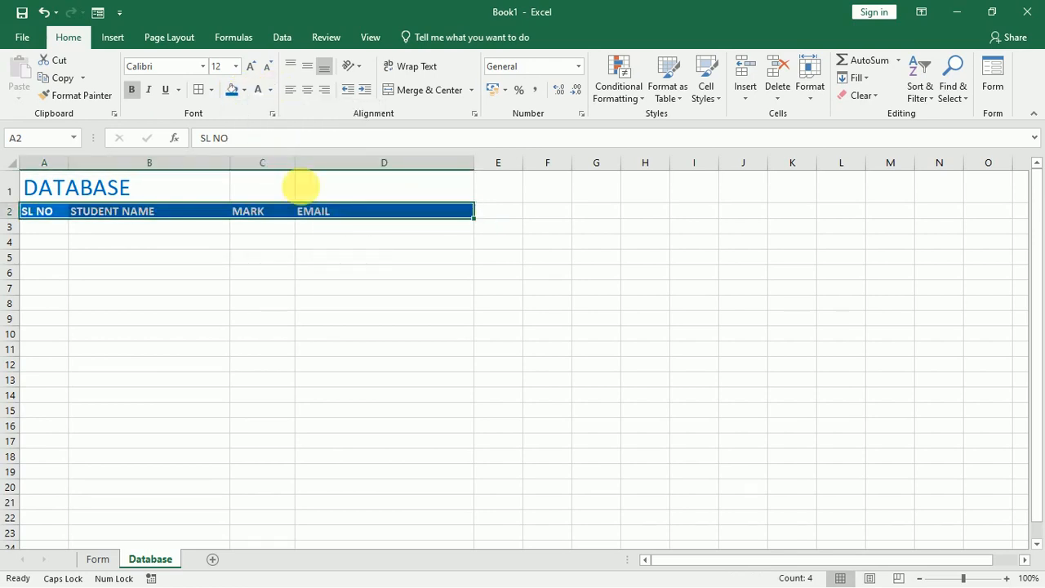
drag(483, 172, 518, 171)
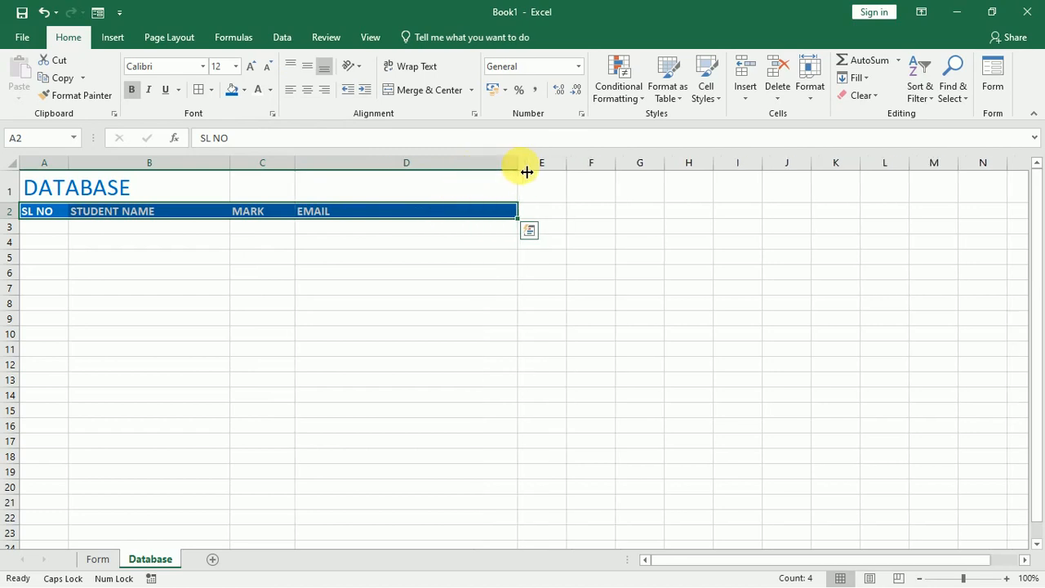
drag(295, 171, 320, 171)
Turn off Database sheet gridlines, then check both sheets and finish on Form.
click(318, 292)
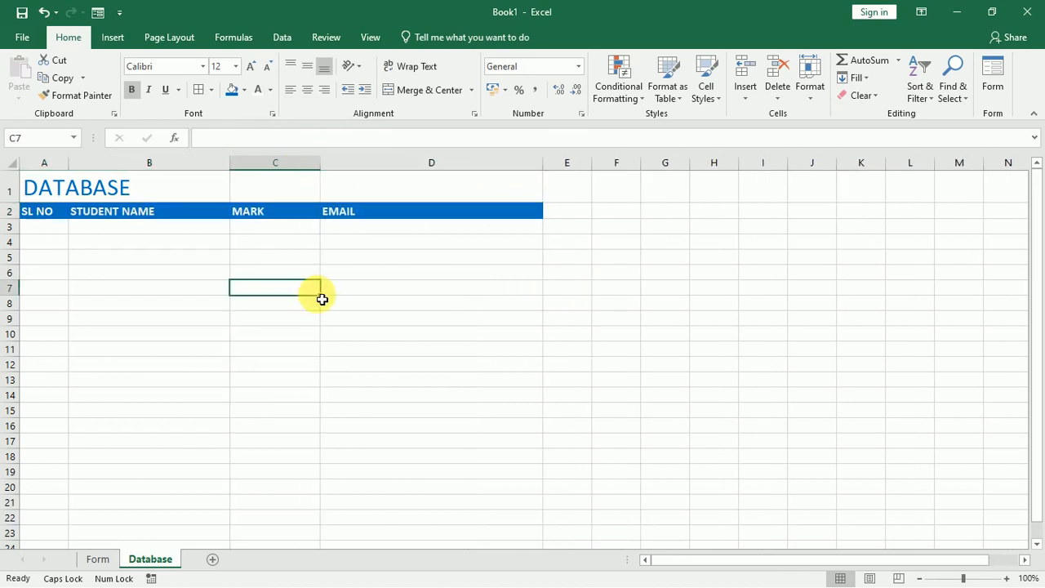
click(371, 37)
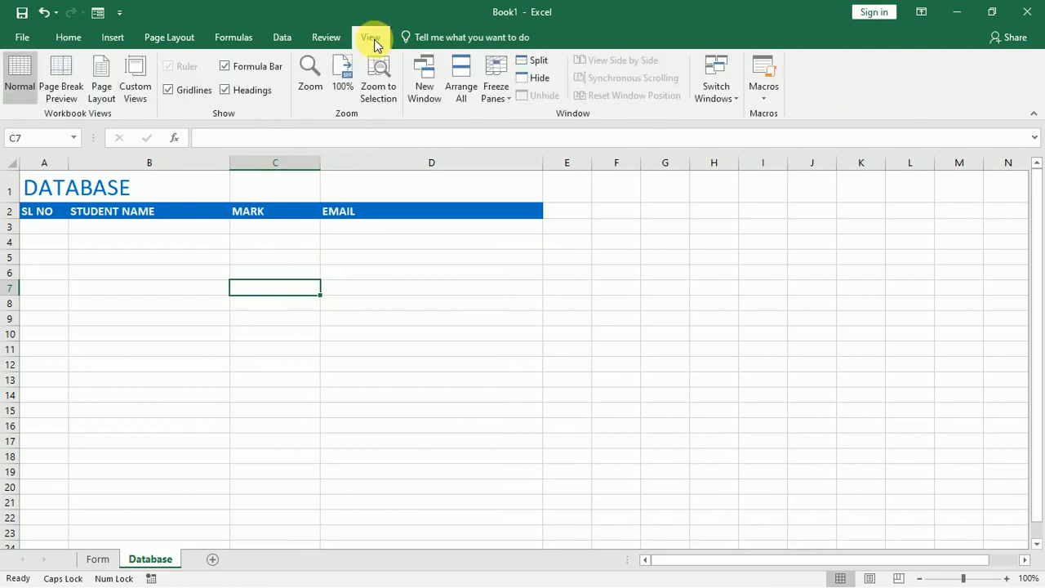
click(185, 90)
click(190, 305)
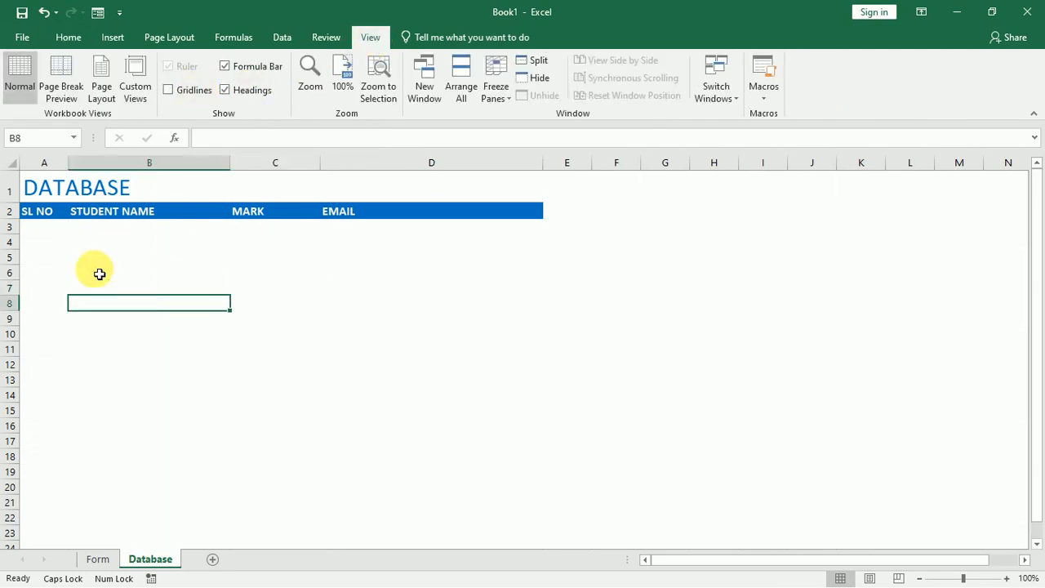
click(97, 559)
click(172, 508)
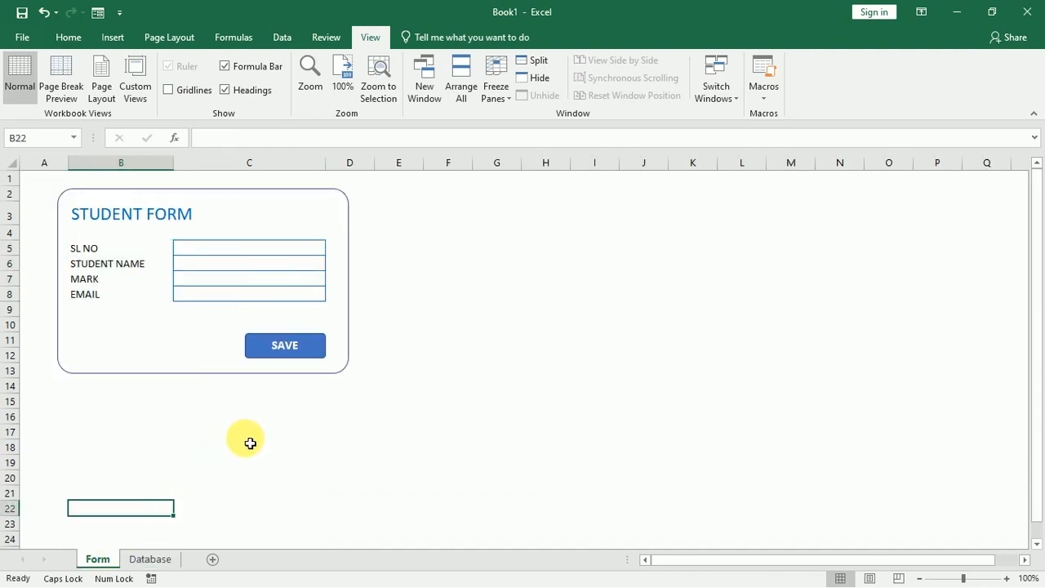
click(167, 566)
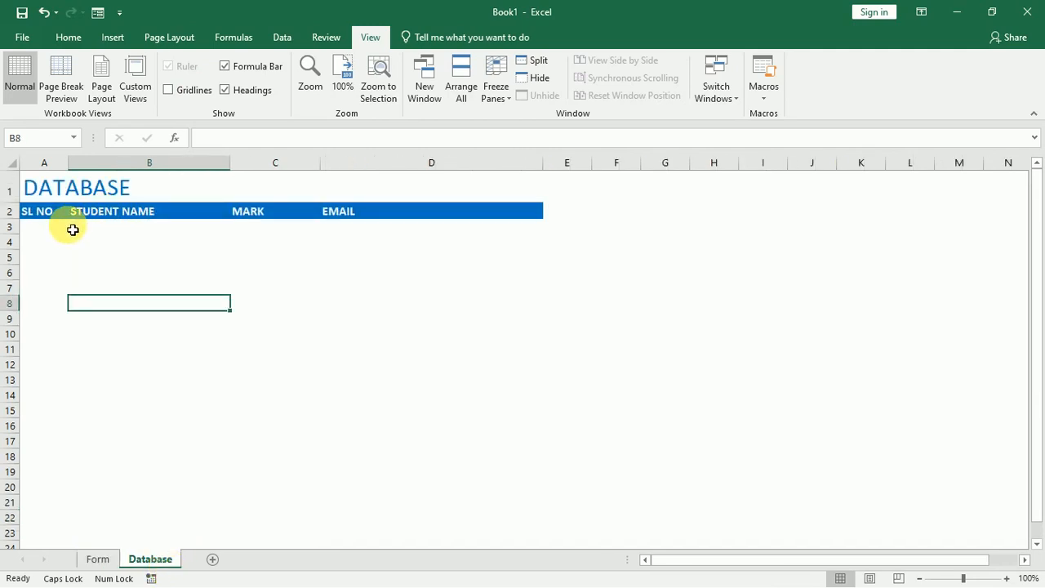
click(101, 563)
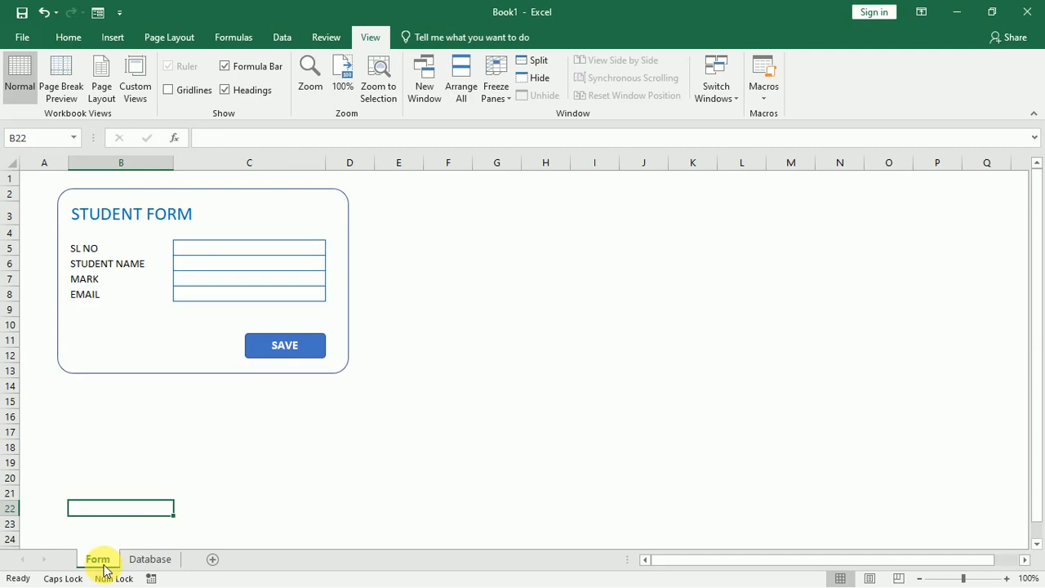
click(414, 437)
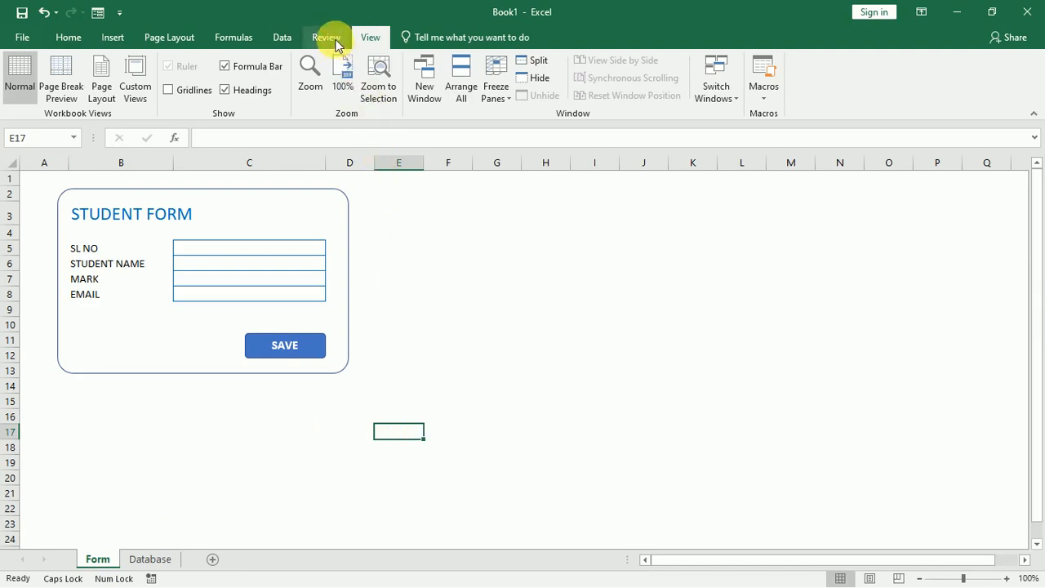
Record a macro named SAVE, replacing the default Macro1, then stop the recording.
click(764, 96)
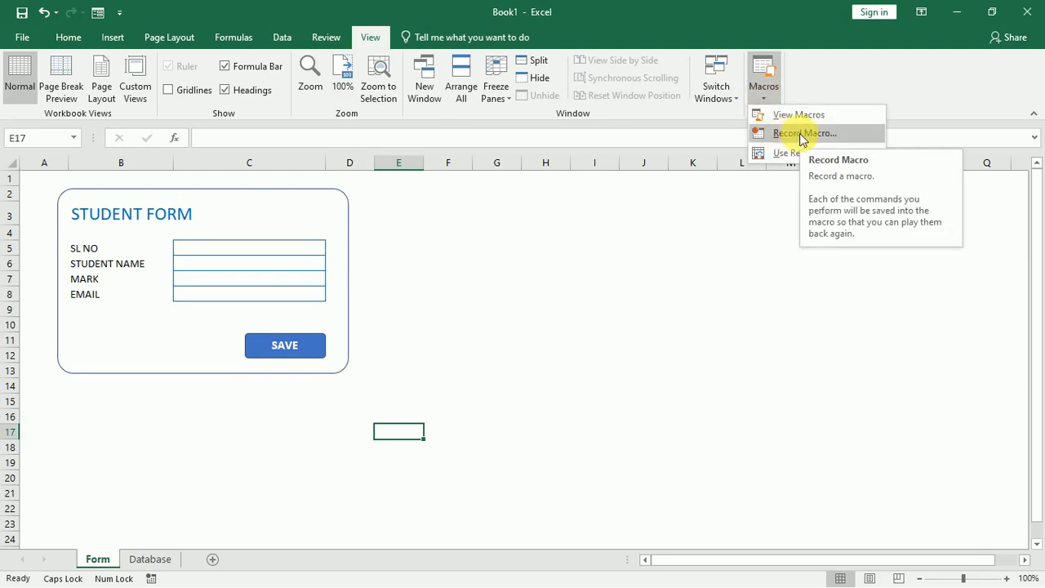
click(766, 93)
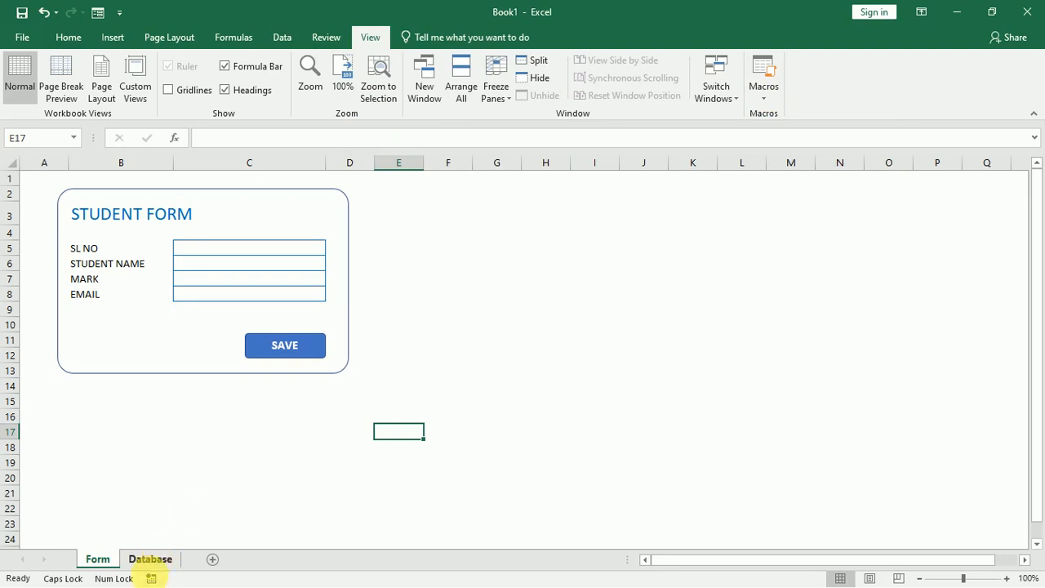
click(152, 578)
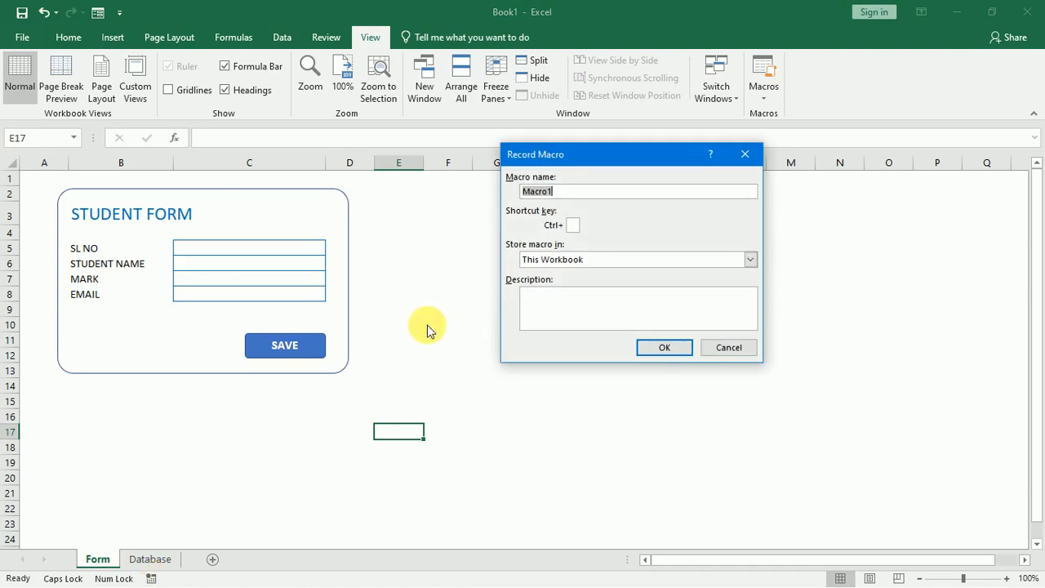
drag(580, 194, 509, 196)
click(647, 309)
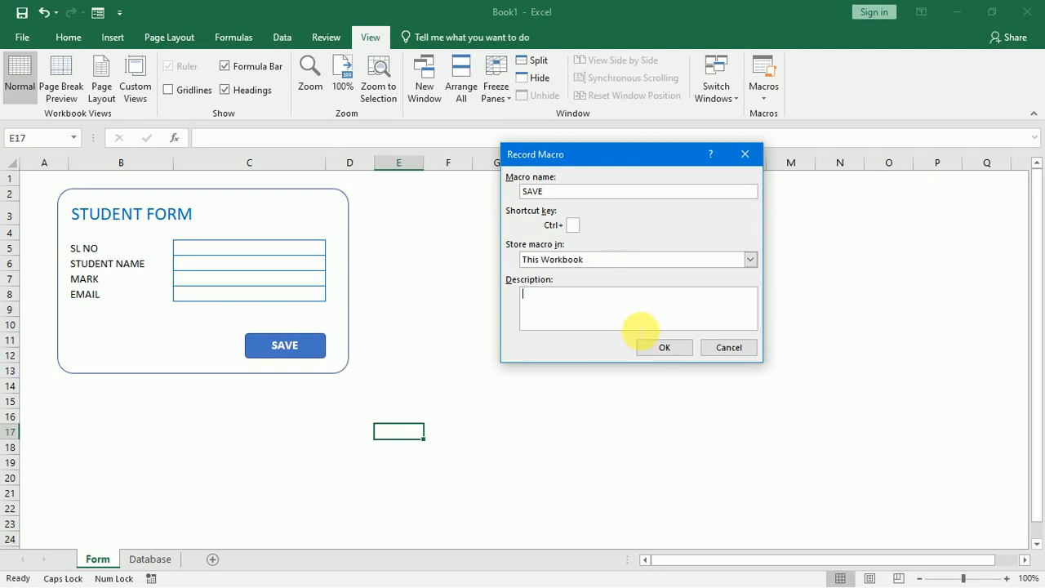
click(651, 348)
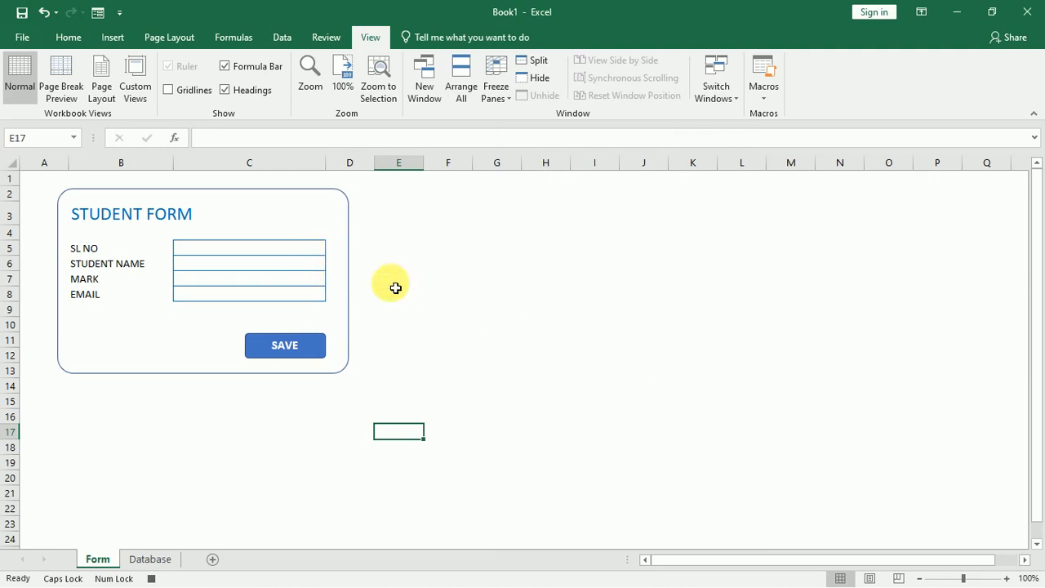
click(766, 96)
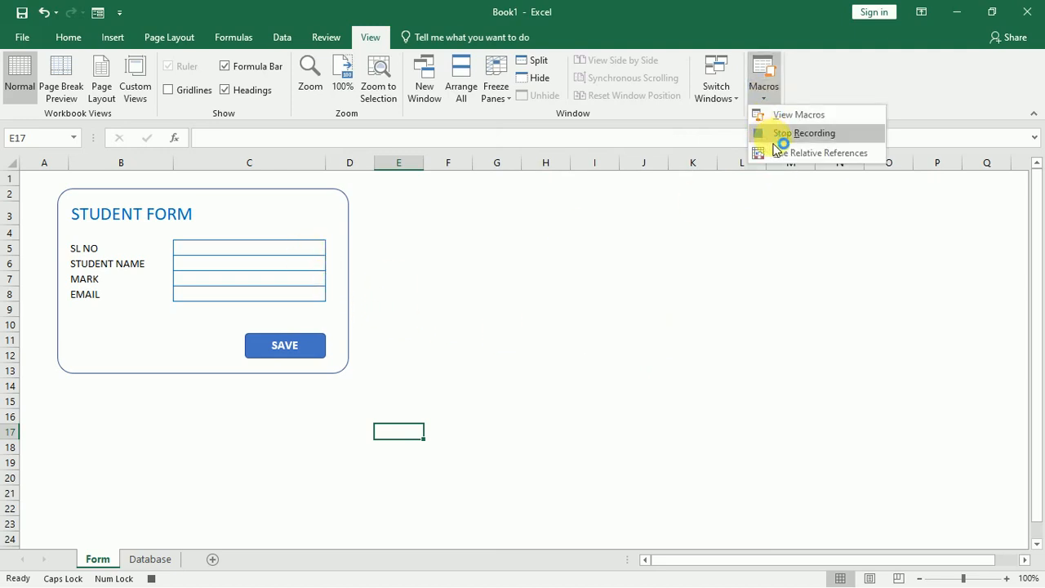
click(152, 578)
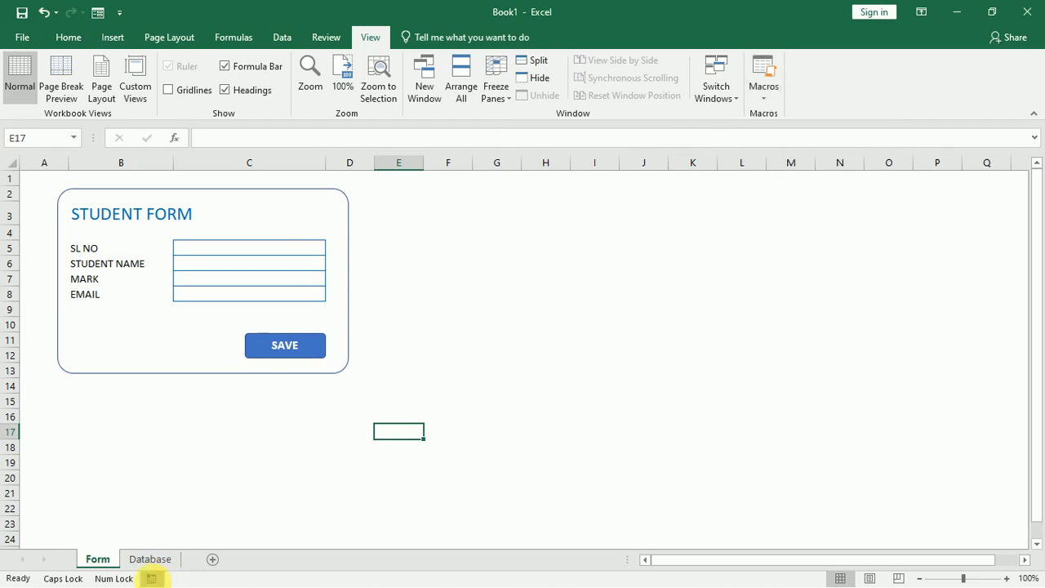
Enter a sample record in C5:C8: SL NO 1, a student name, mark 520 and an e-mail.
click(429, 387)
click(294, 253)
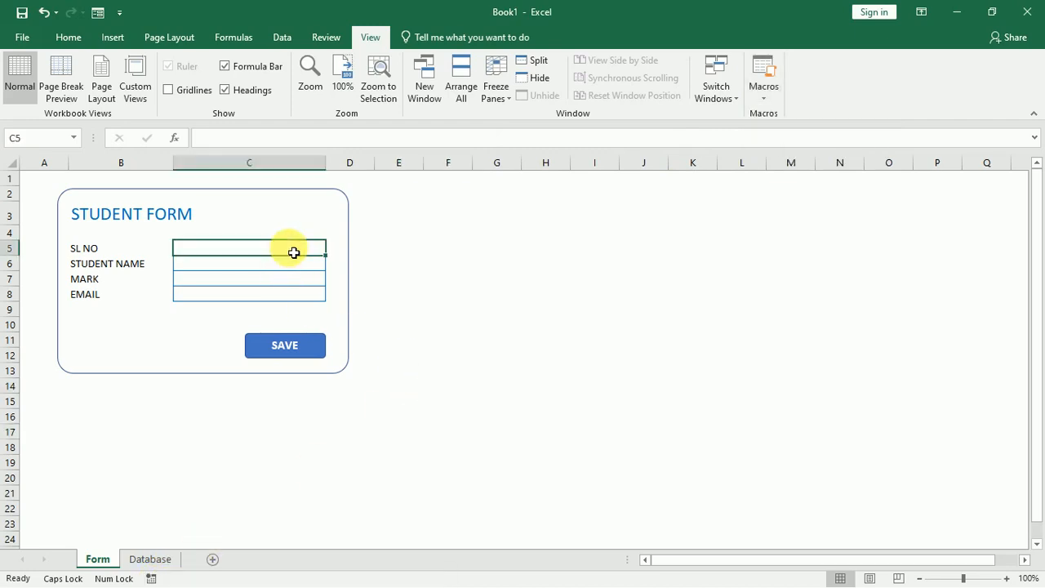
text(1)
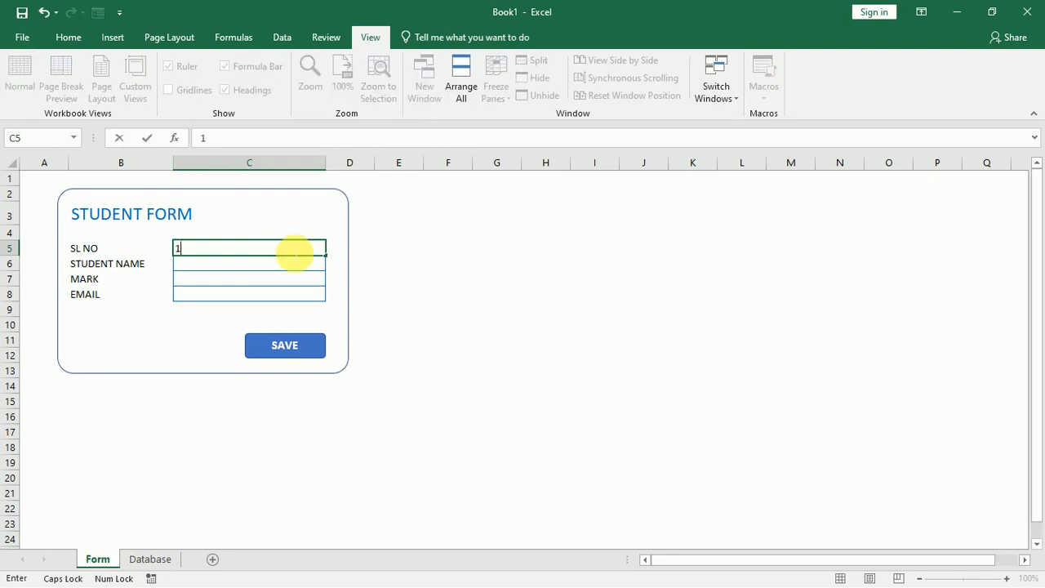
key(Return)
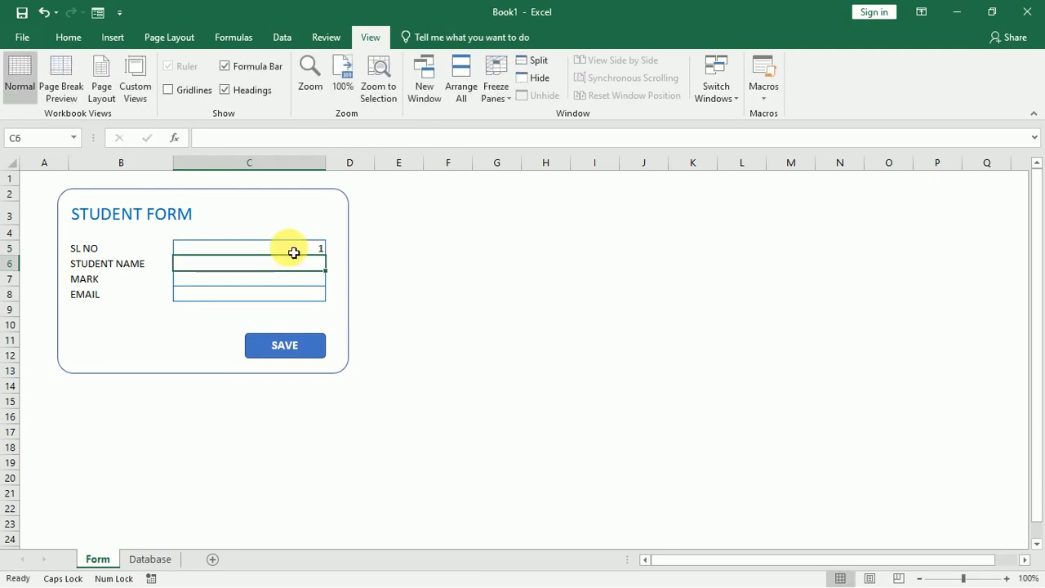
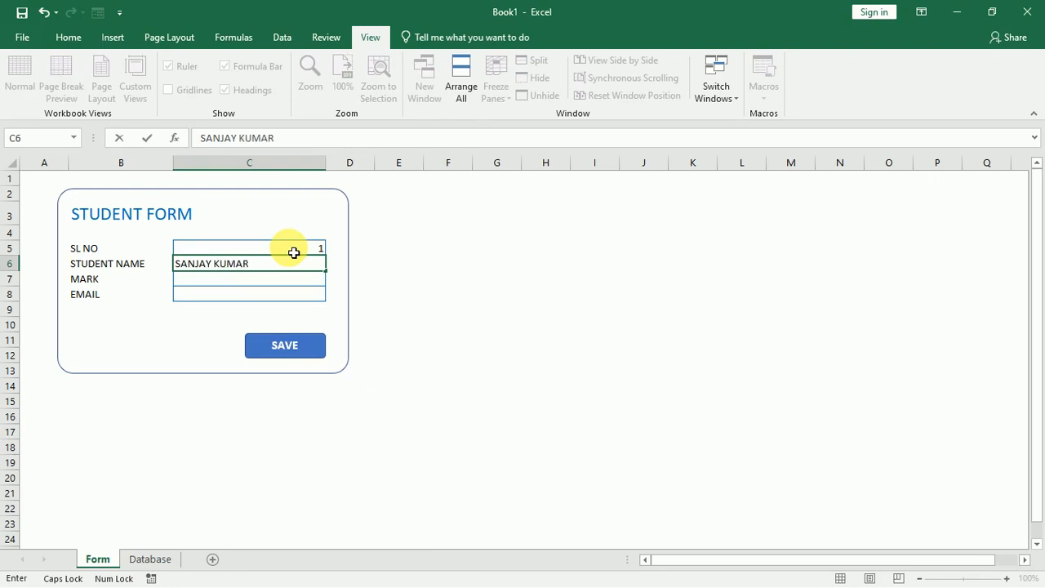
key(Return)
text(520)
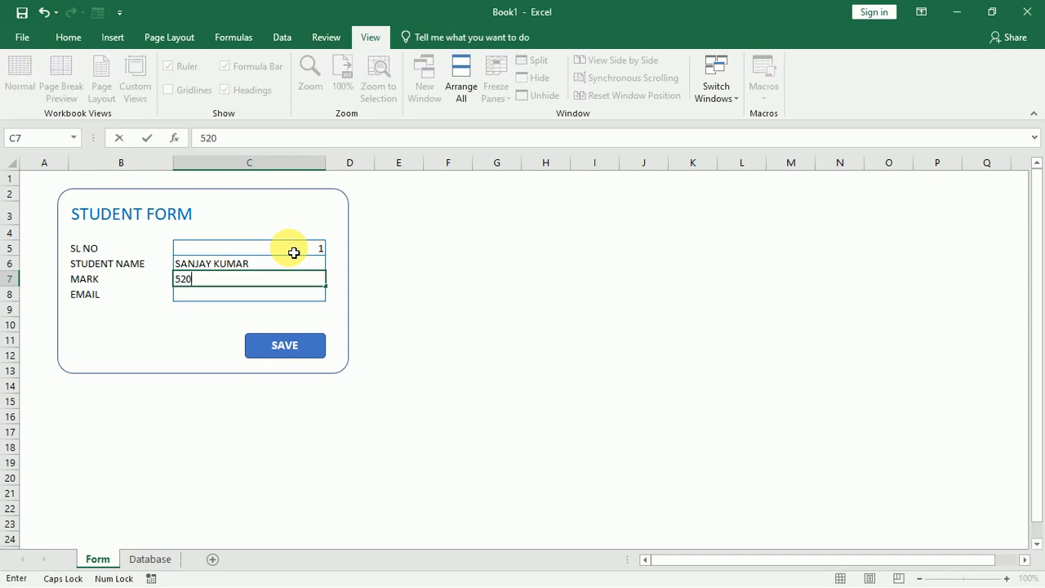
key(Return)
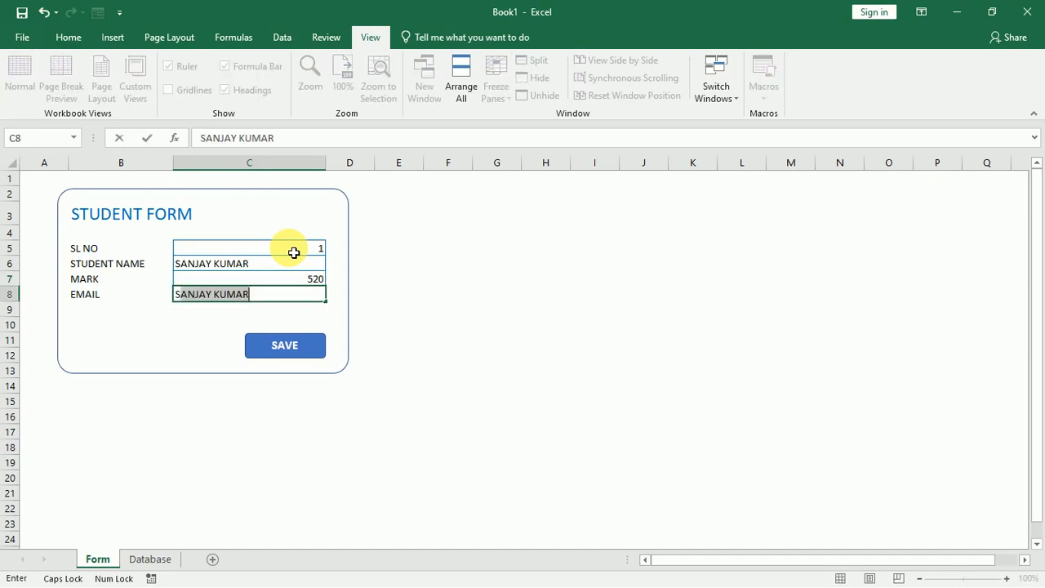
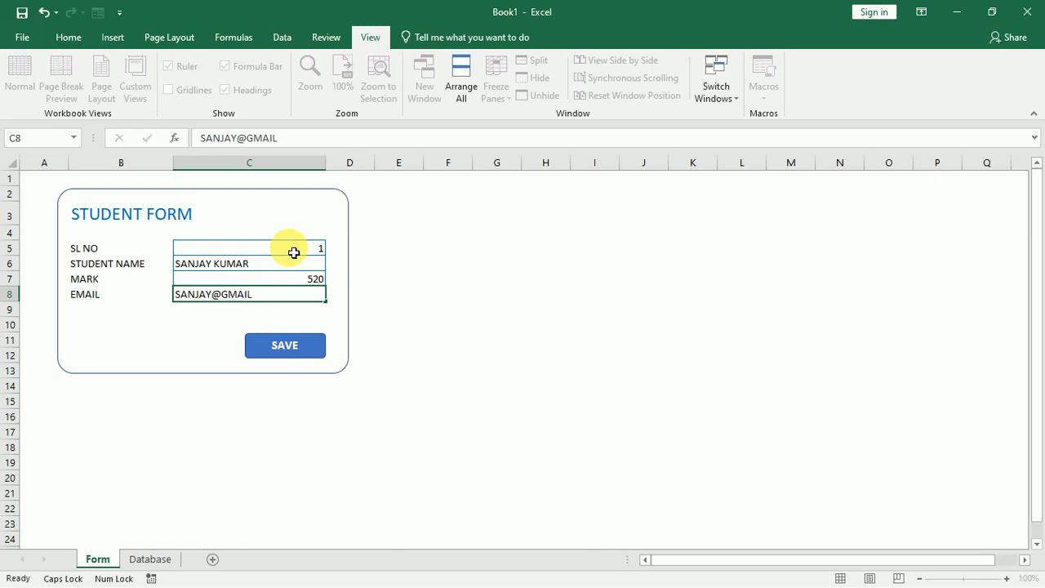
key(Return)
Centre-align the four form values in C5:C8.
click(319, 255)
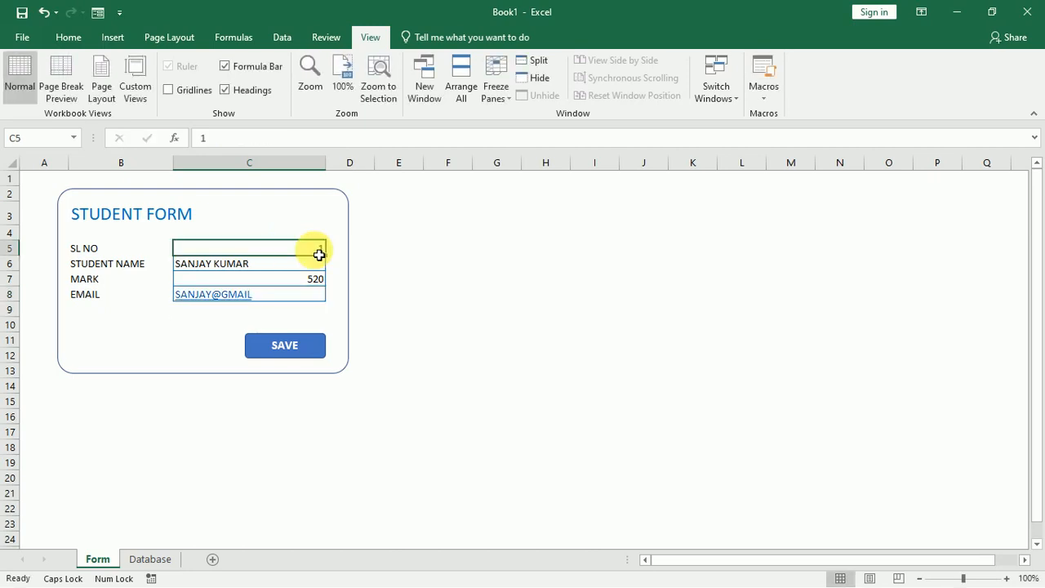
drag(297, 252, 295, 297)
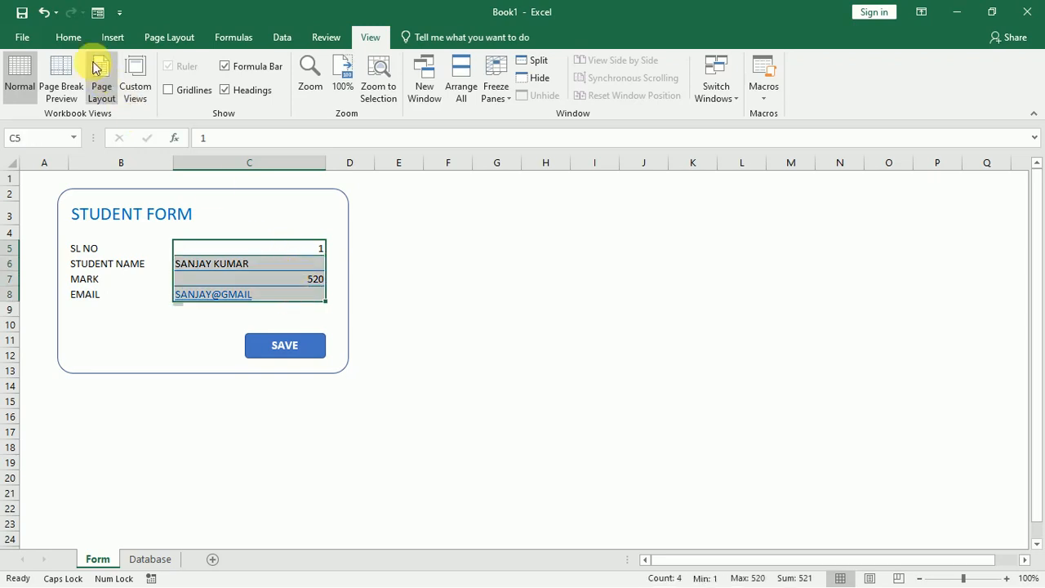
click(70, 39)
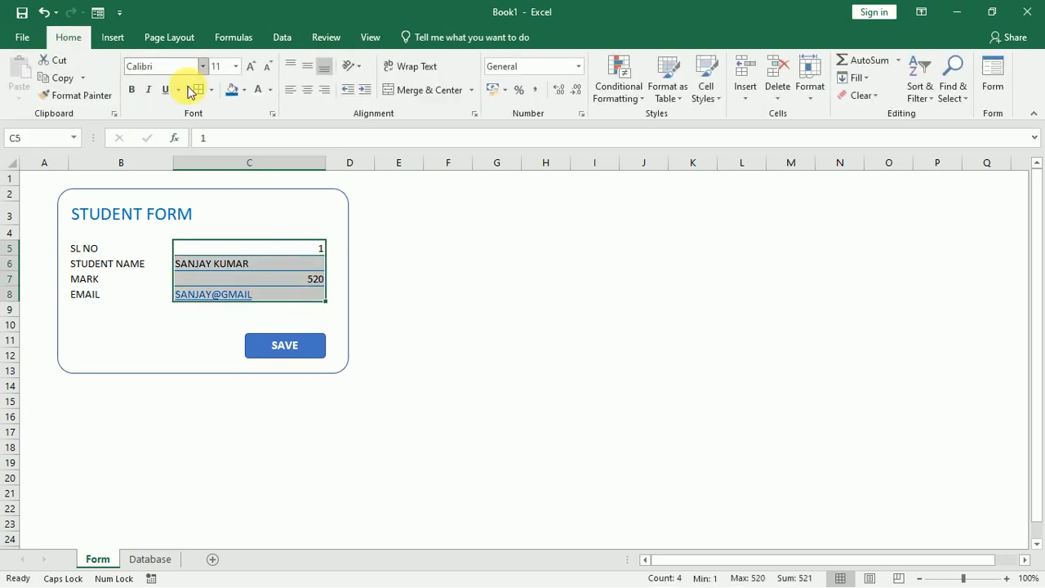
click(306, 90)
click(360, 327)
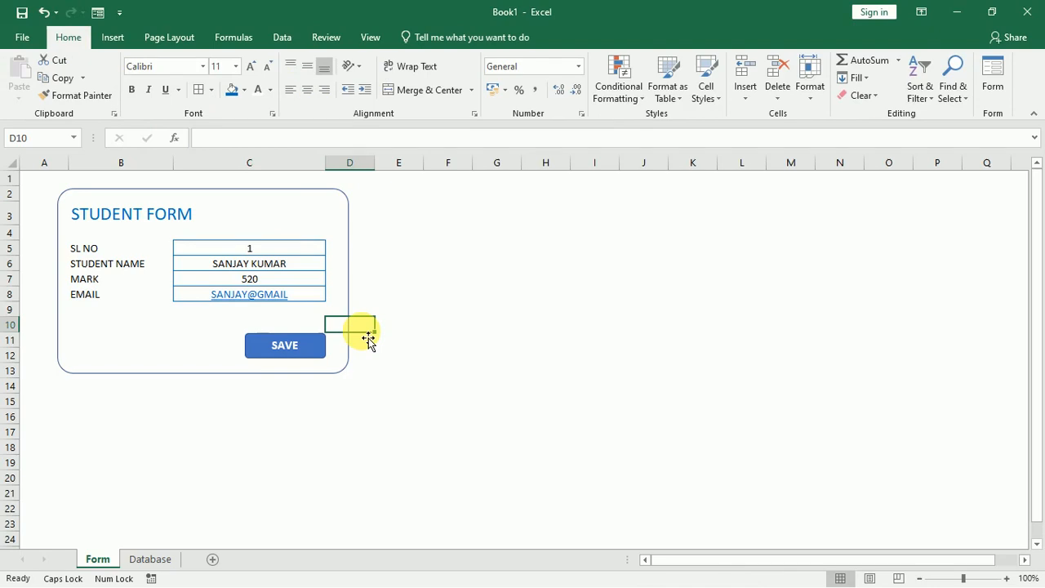
click(418, 311)
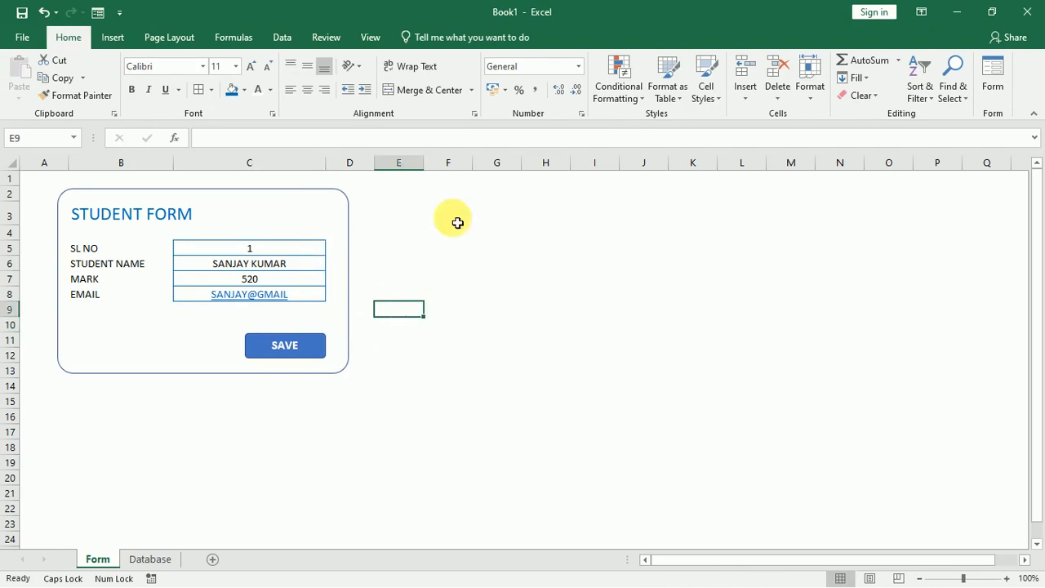
click(370, 37)
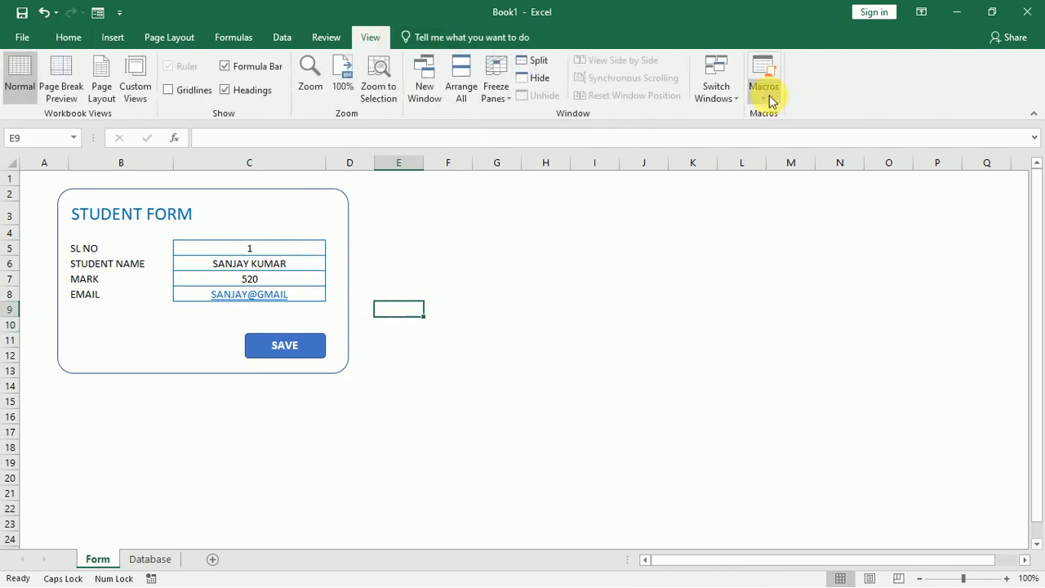
Start recording a new SAVE macro in This Workbook, replacing the existing SAVE macro.
click(769, 95)
click(767, 132)
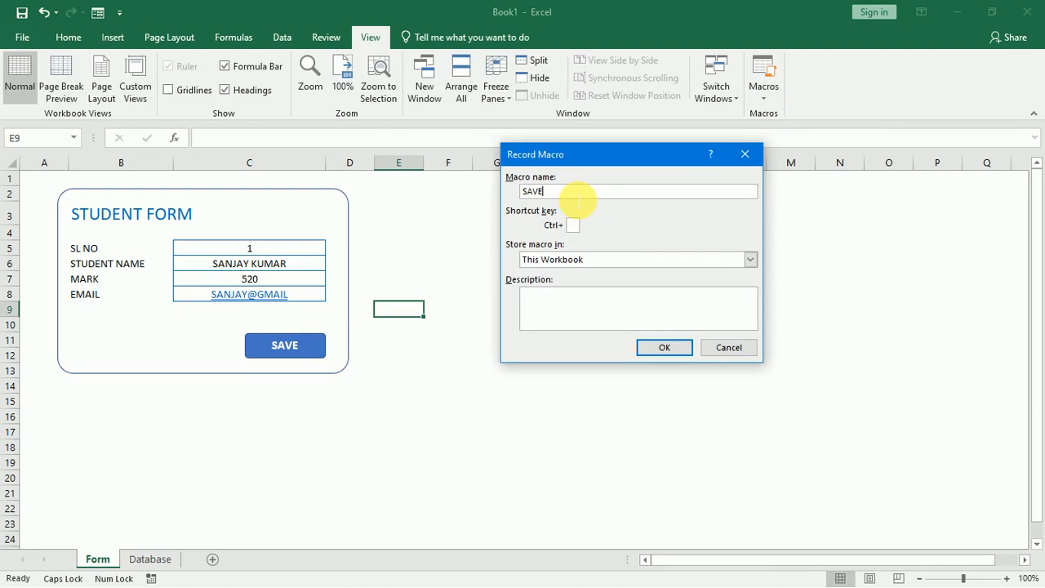
click(662, 349)
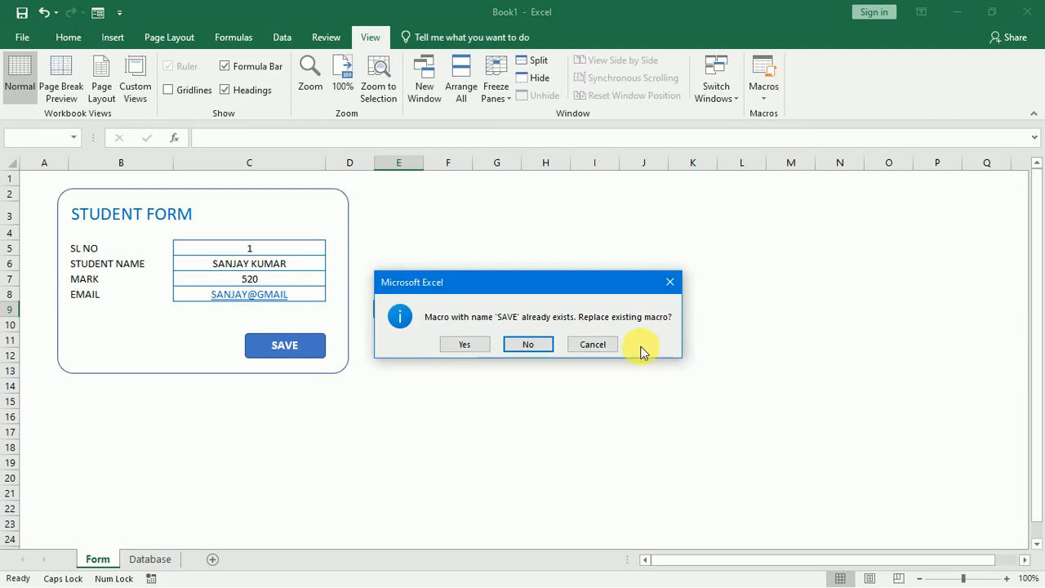
click(467, 344)
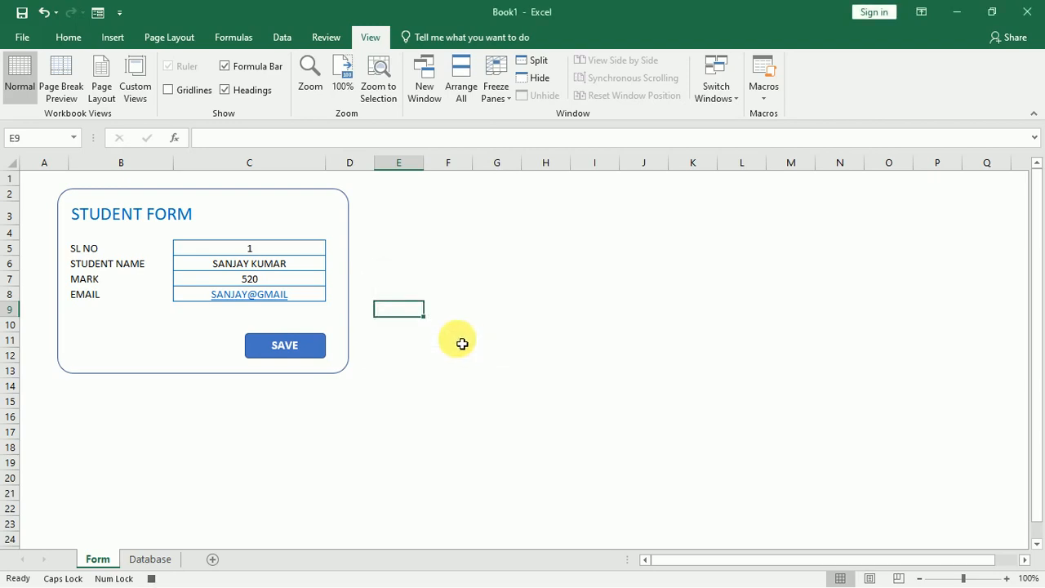
Copy the form values C5:C8 and paste them transposed into A3 of the Database sheet.
click(313, 237)
drag(312, 247, 315, 301)
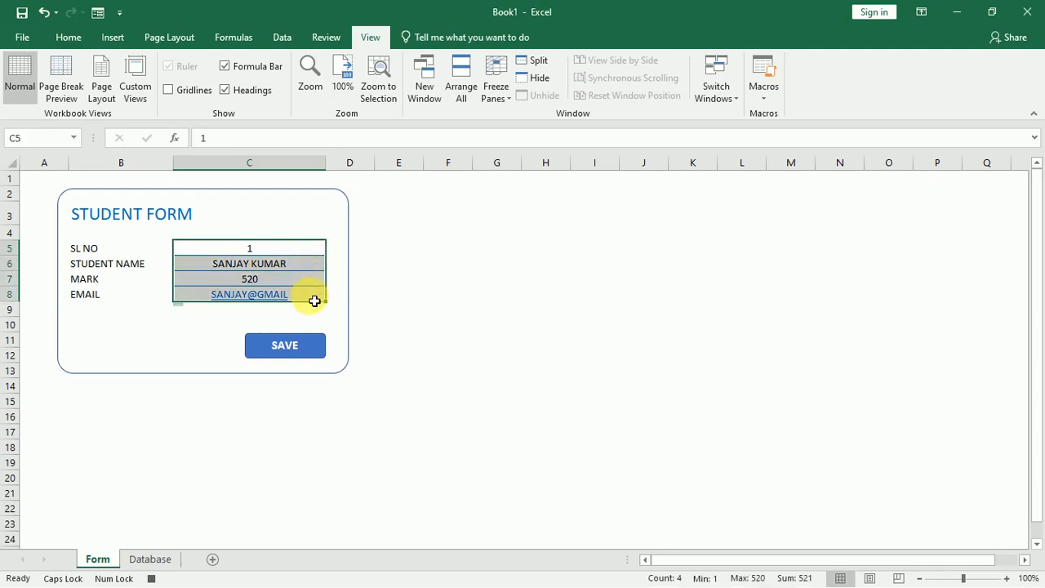
click(73, 41)
click(62, 77)
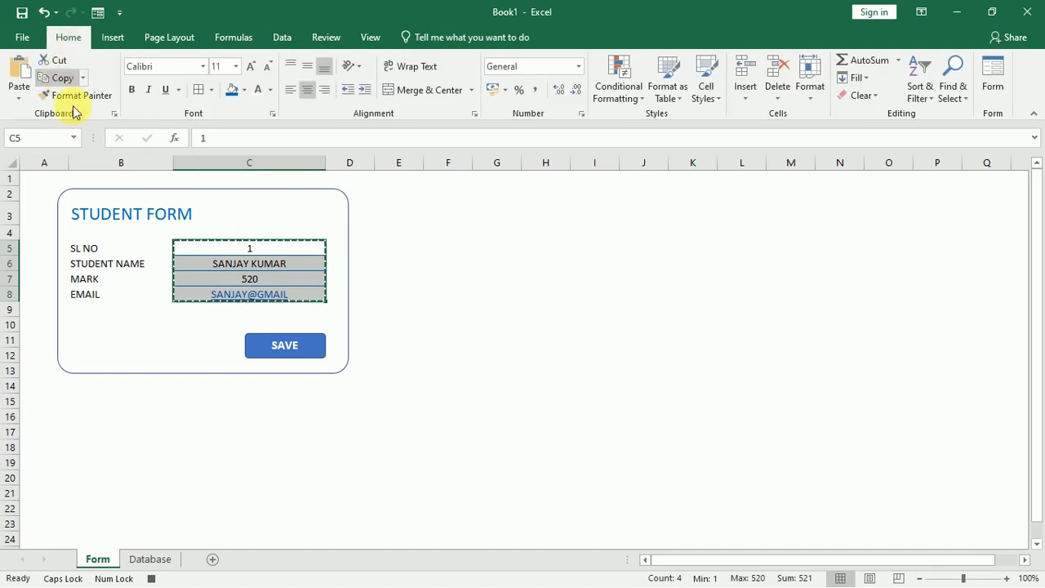
click(149, 559)
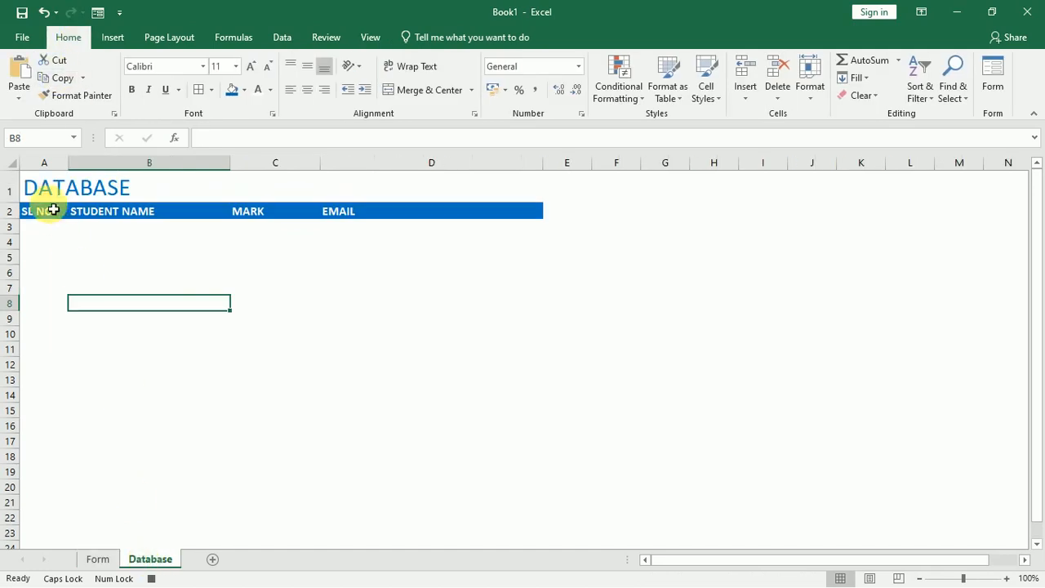
click(44, 233)
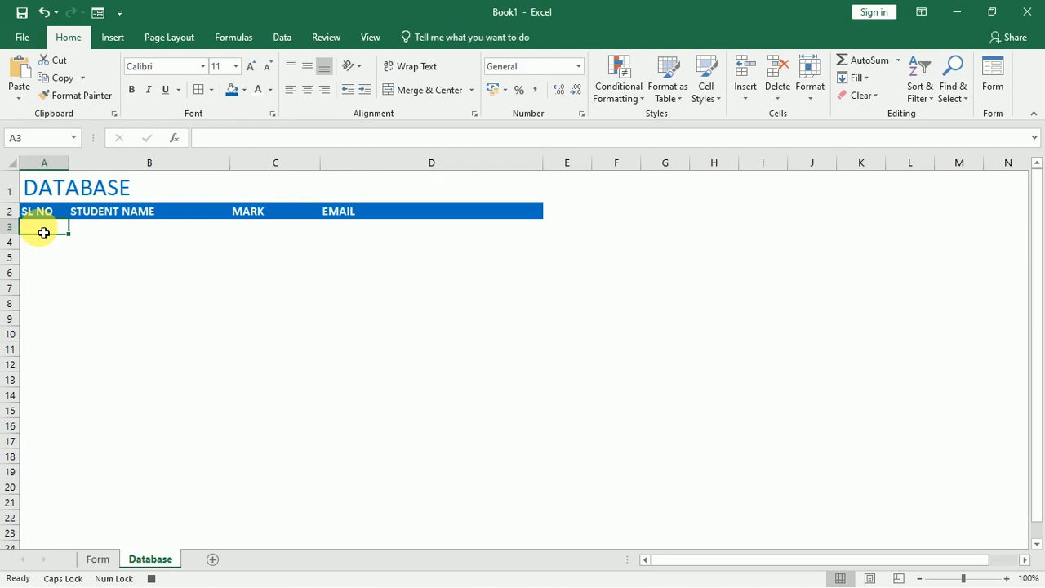
click(19, 98)
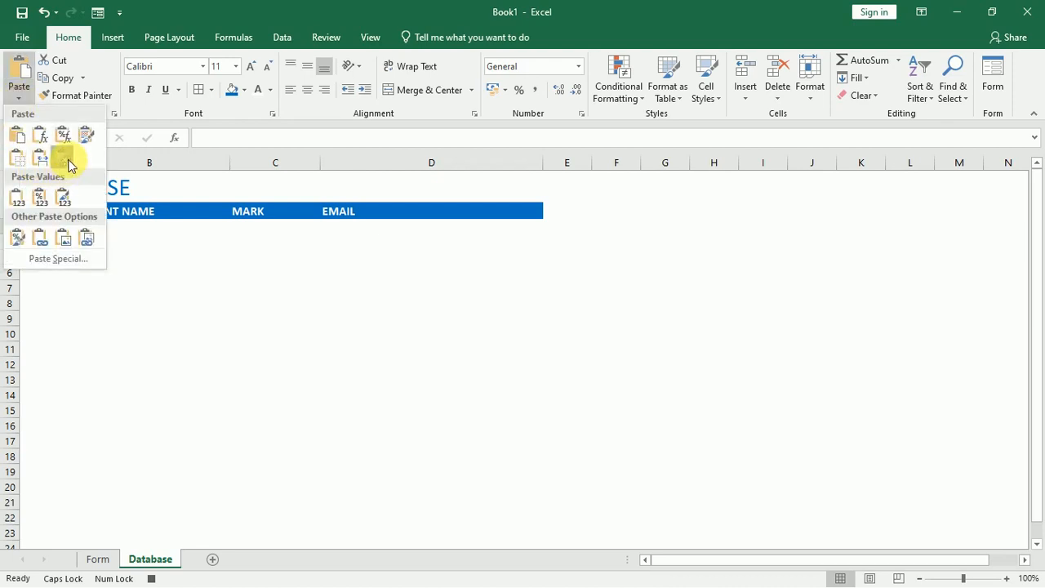
click(65, 158)
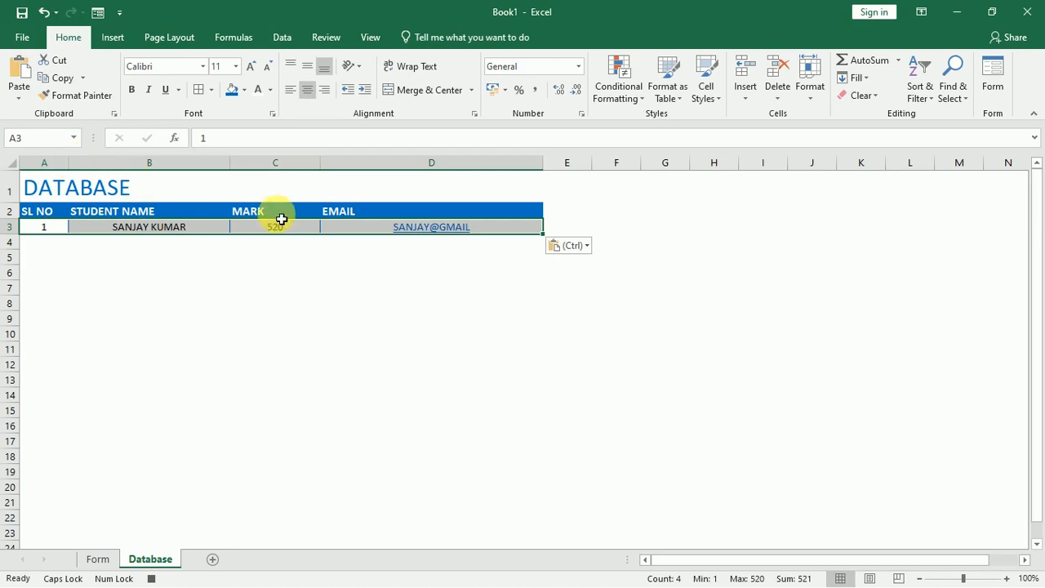
Insert blank cells at row 3, shifting the pasted record down to row 4.
click(741, 104)
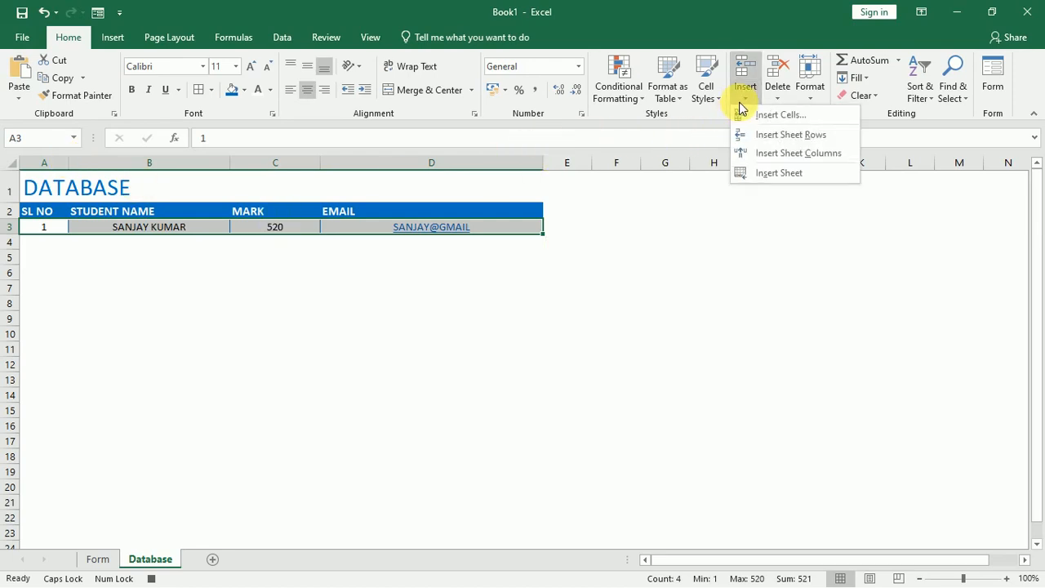
click(753, 114)
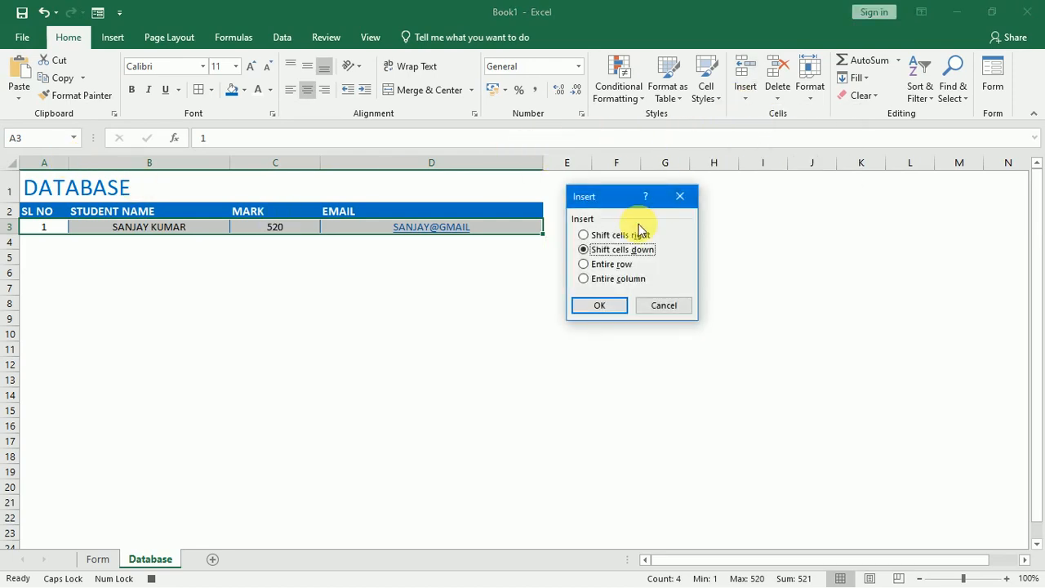
click(602, 307)
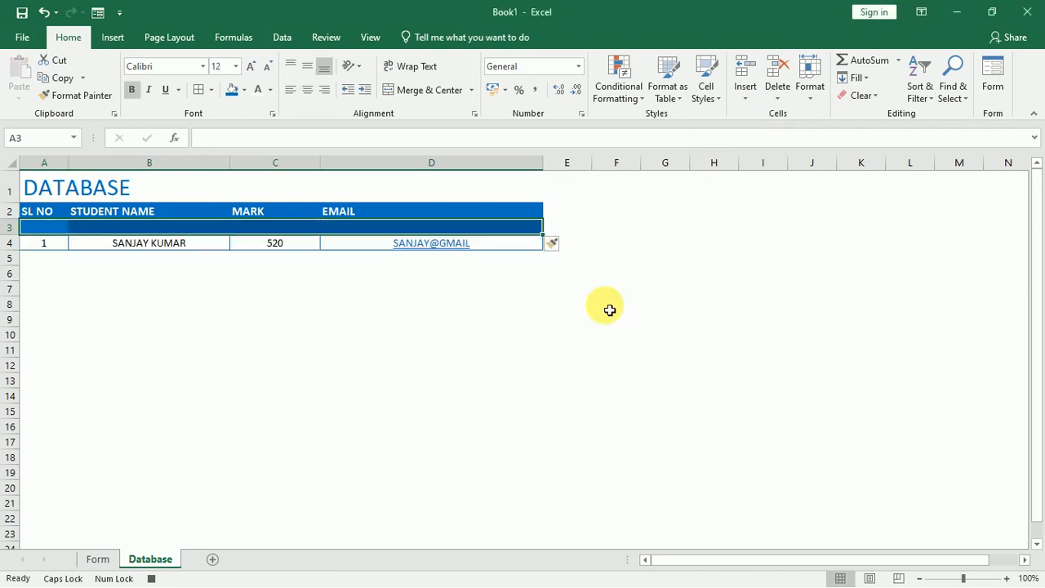
Clear the Form sheet's entry cells C5:C8 and reselect C5.
click(100, 560)
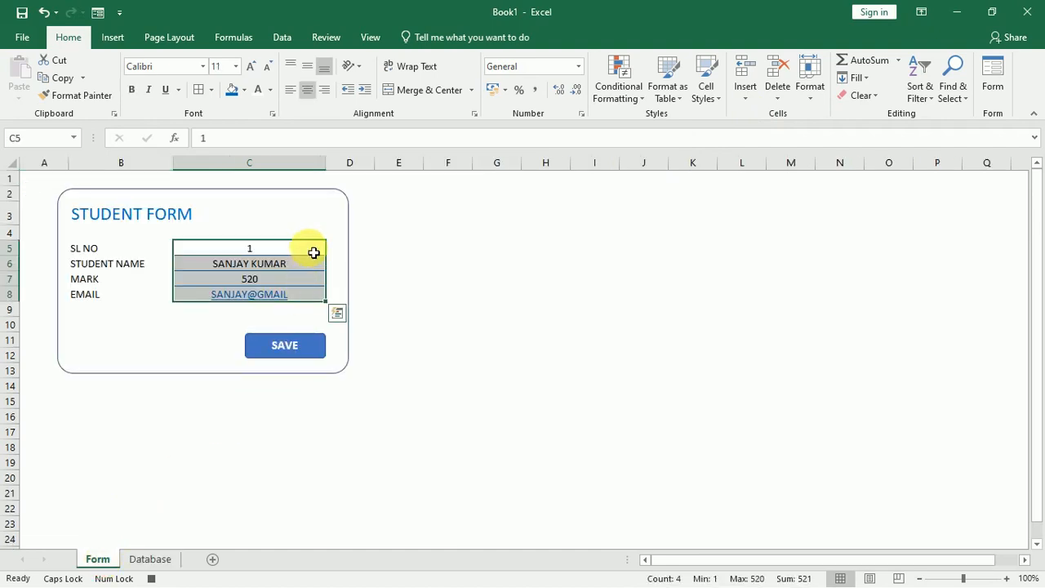
drag(314, 252, 315, 305)
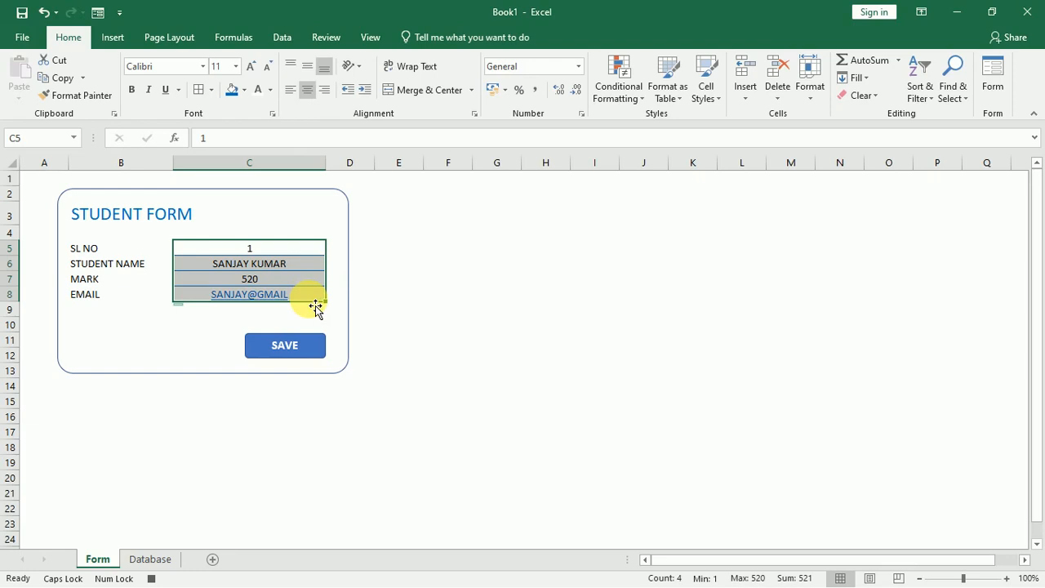
key(Delete)
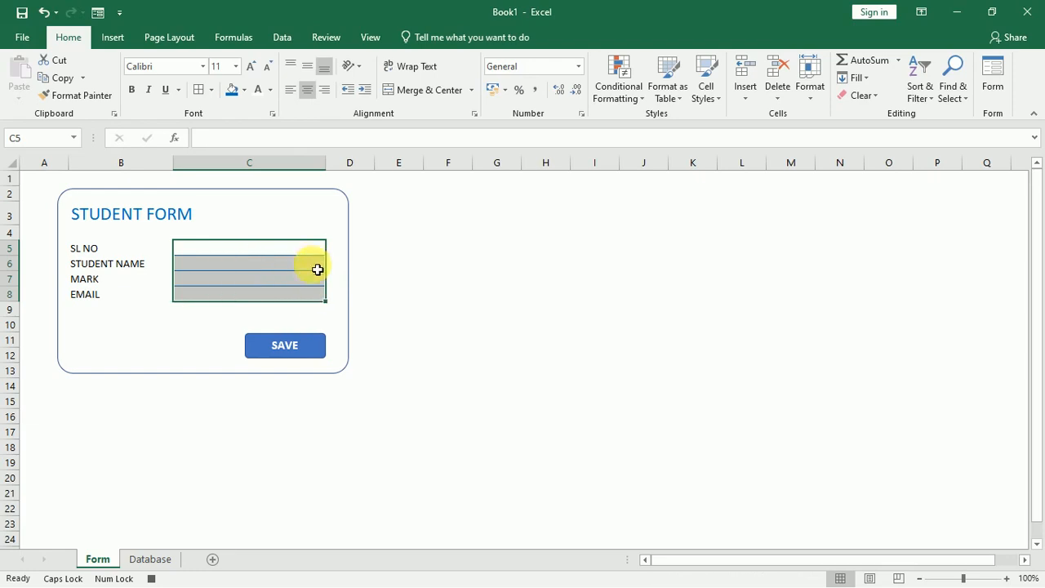
click(315, 255)
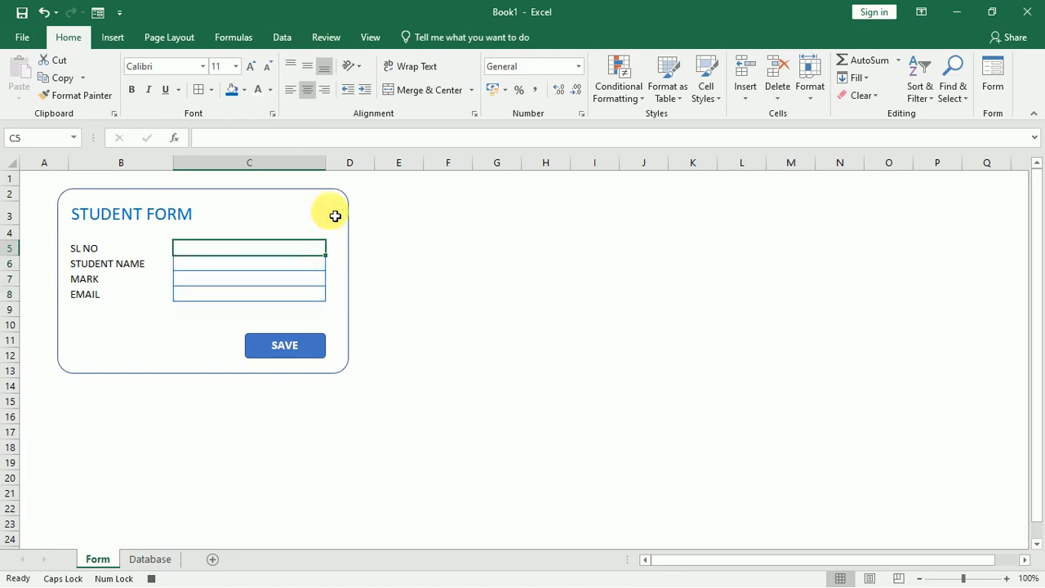
Stop recording the SAVE macro.
click(379, 38)
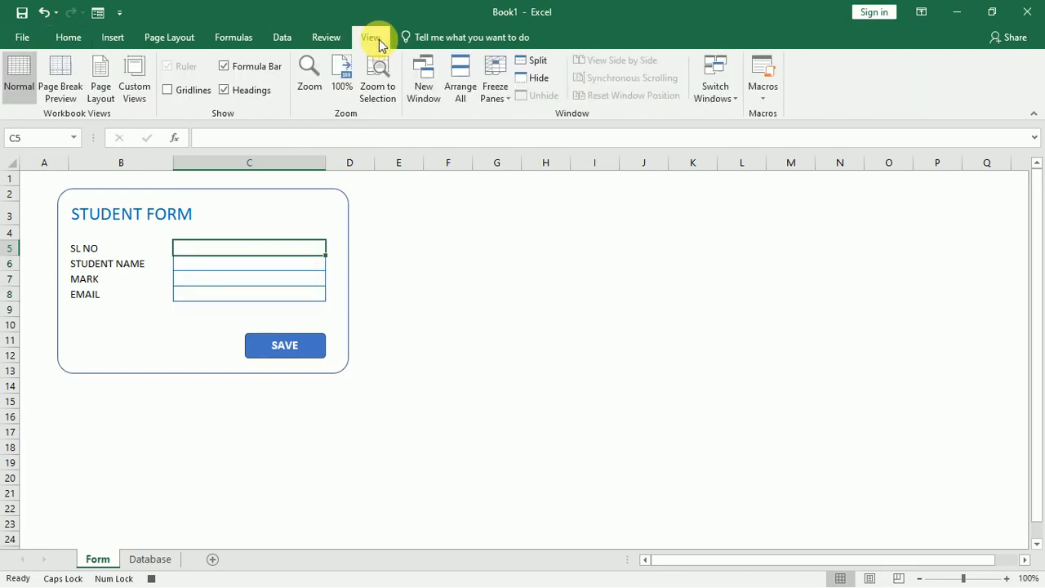
click(758, 97)
click(770, 134)
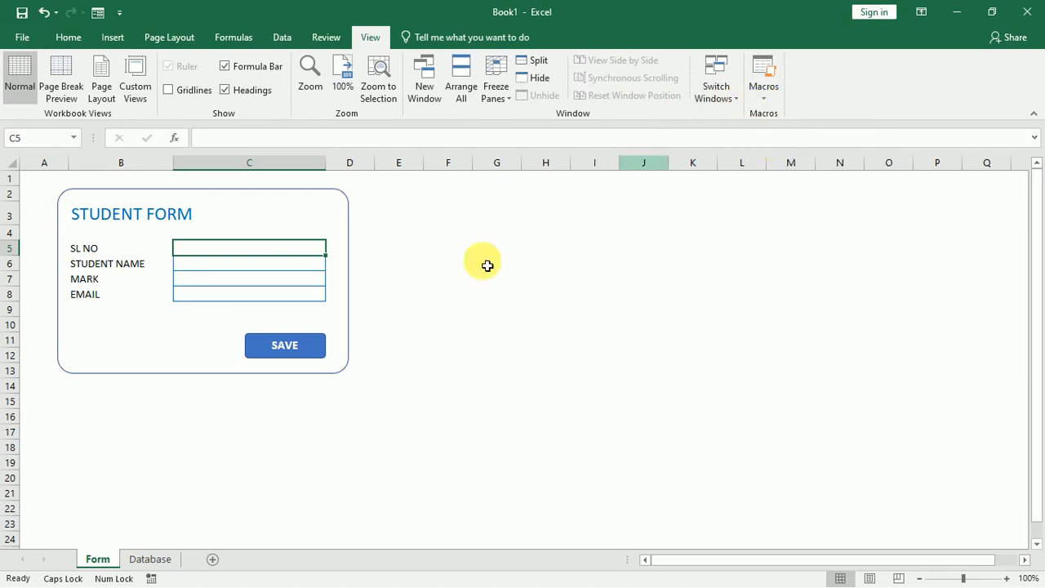
click(461, 295)
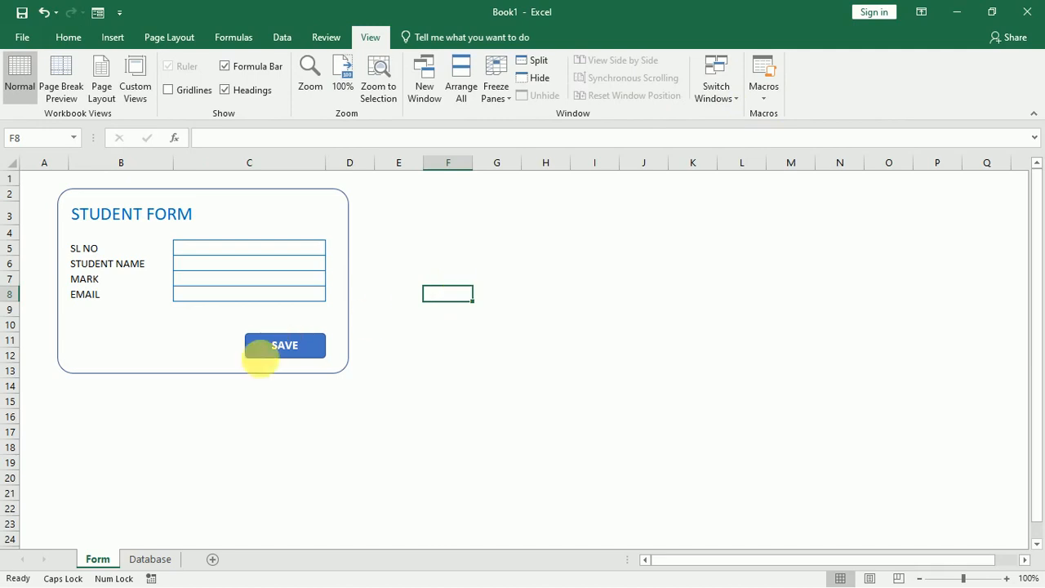
right_click(306, 354)
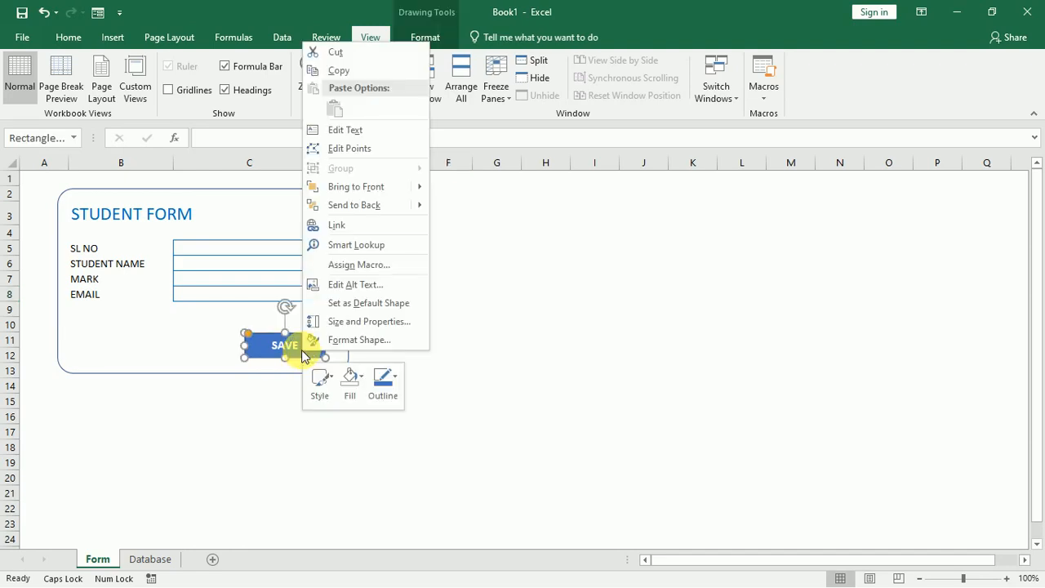
Assign the SAVE macro to the SAVE shape on the form.
click(362, 262)
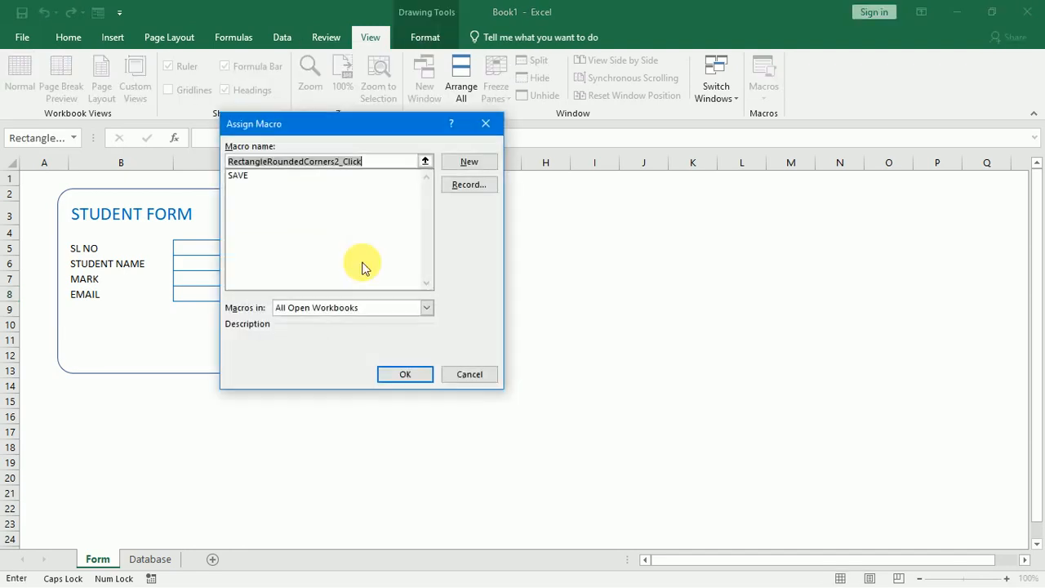
click(242, 176)
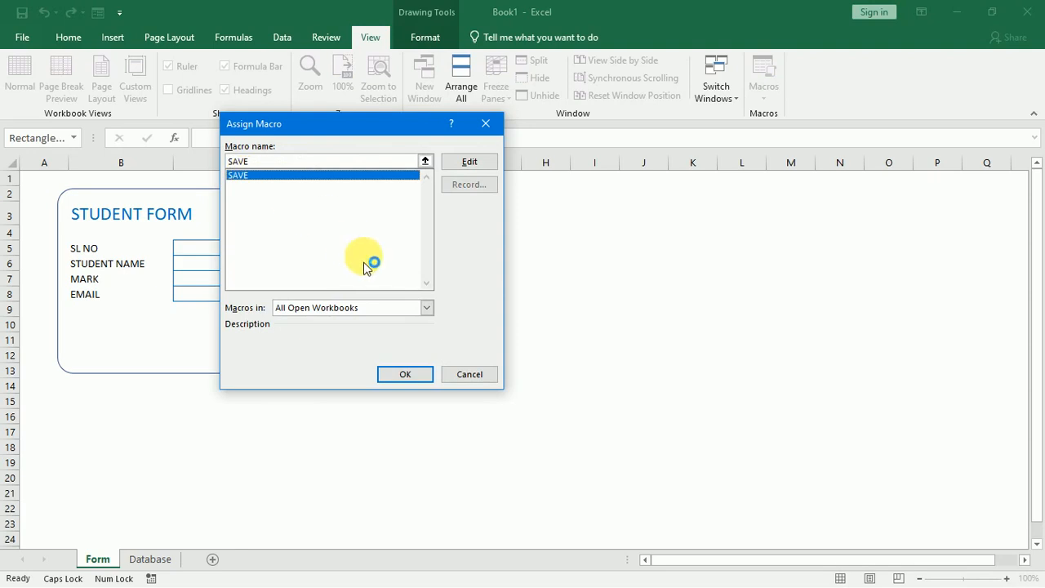
click(406, 375)
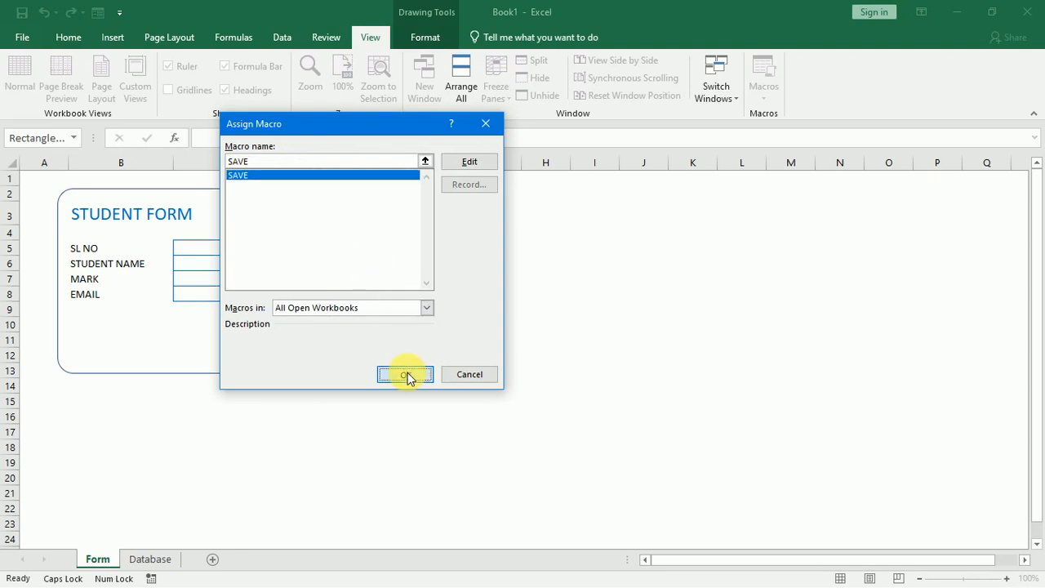
click(409, 373)
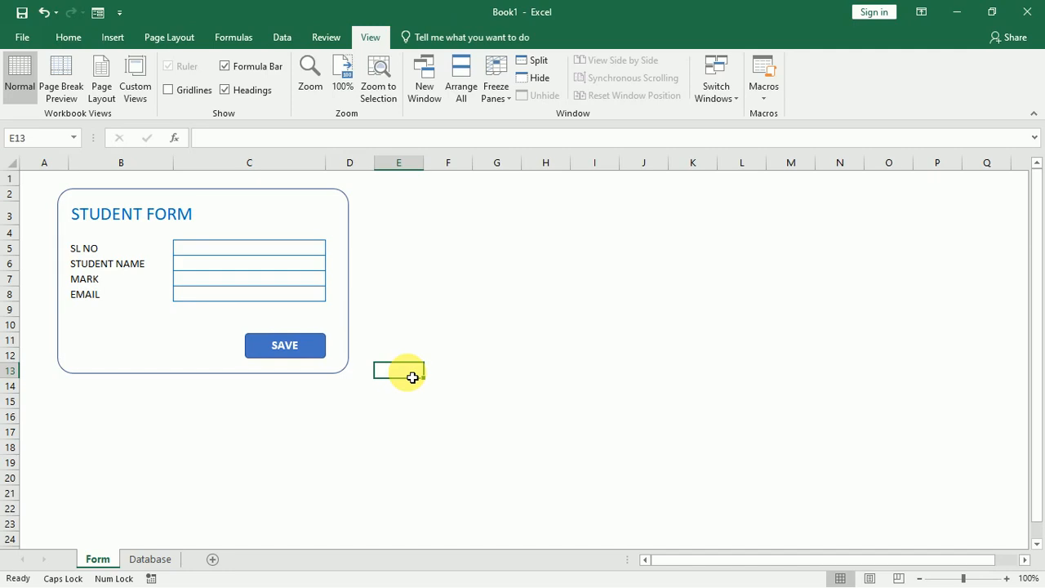
Collapse the ribbon so only the tab names show.
double_click(376, 38)
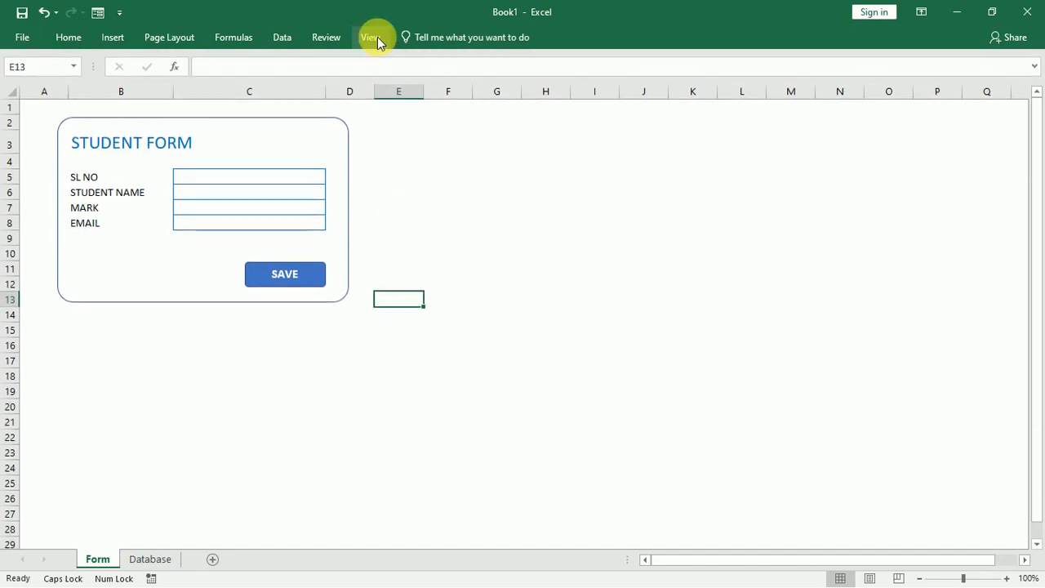
double_click(378, 37)
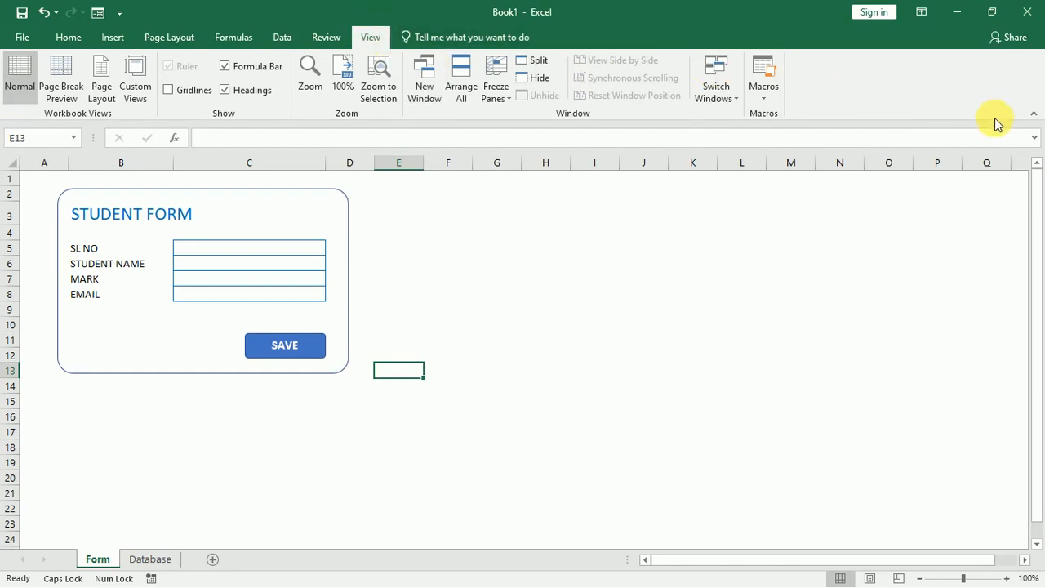
click(1034, 121)
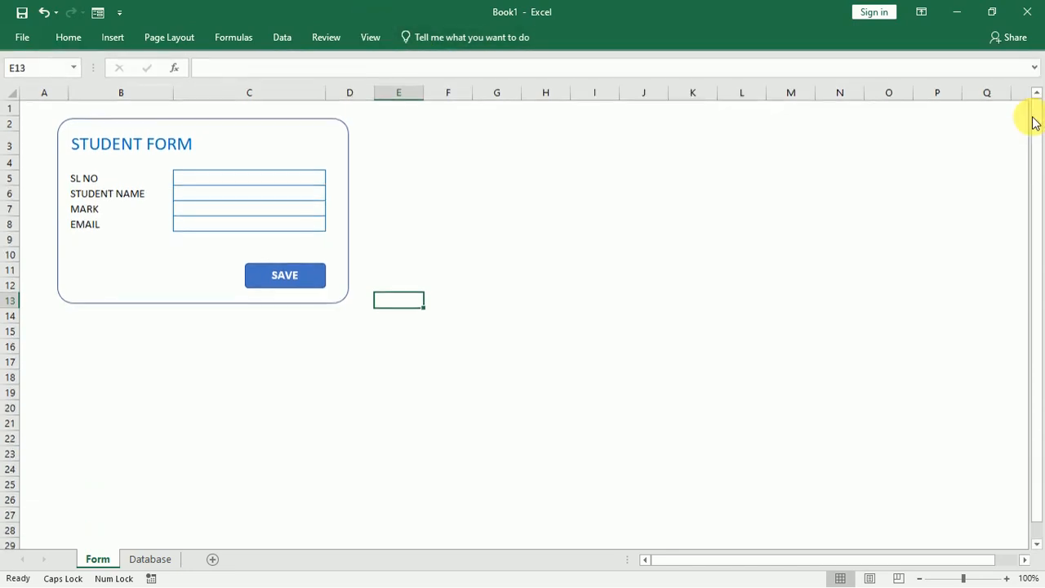
click(770, 223)
Fill the form with SL NO 2, a student name, mark 475 and an e-mail, then save it.
click(520, 234)
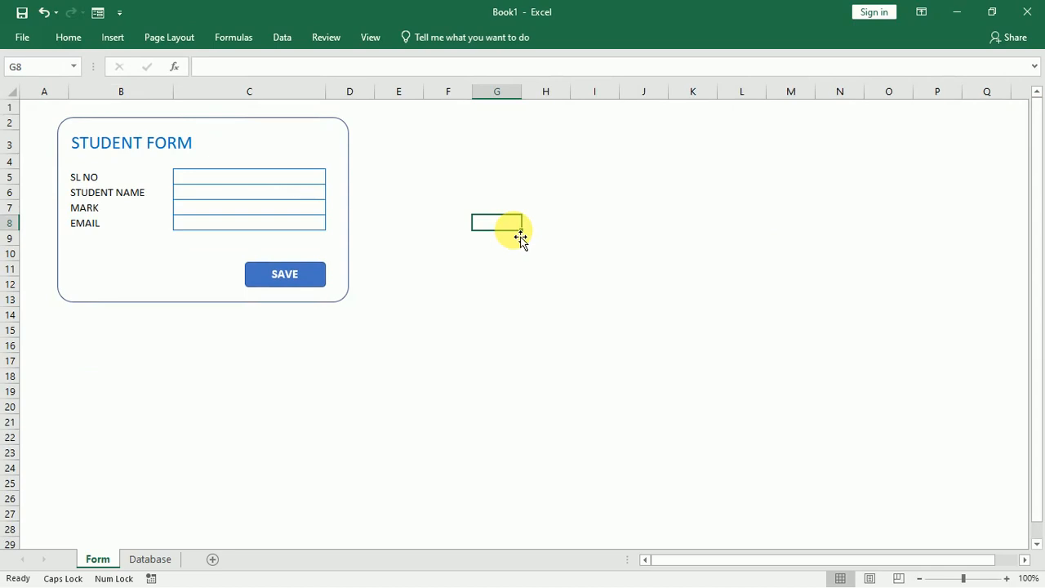
click(287, 184)
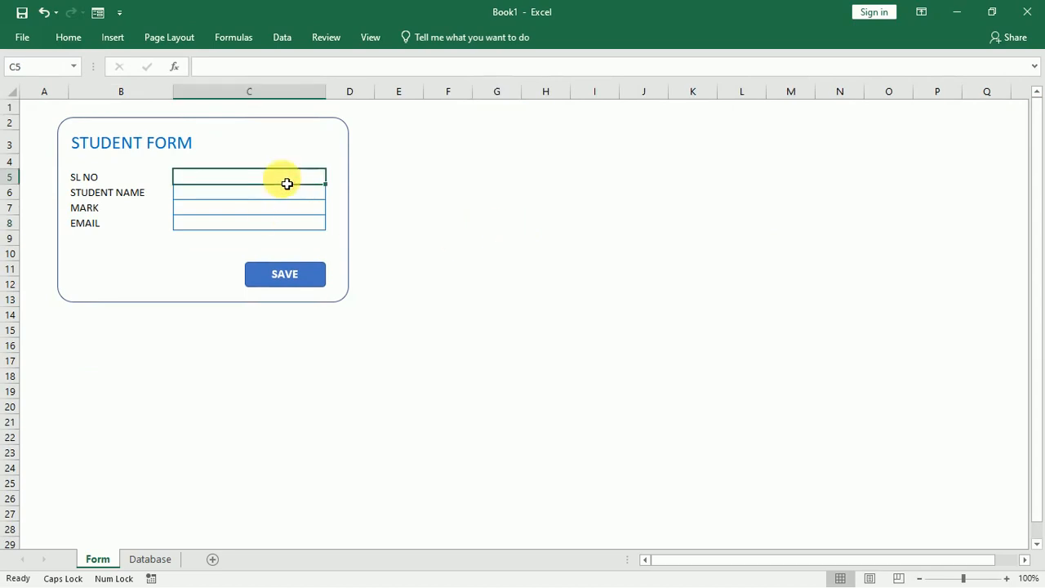
text(2)
key(Return)
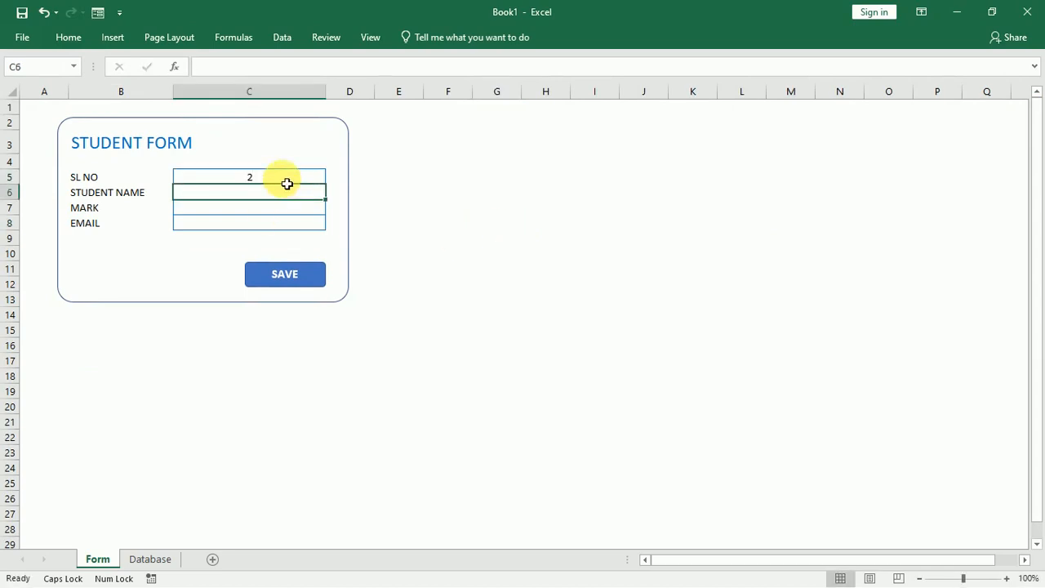
text(MUK)
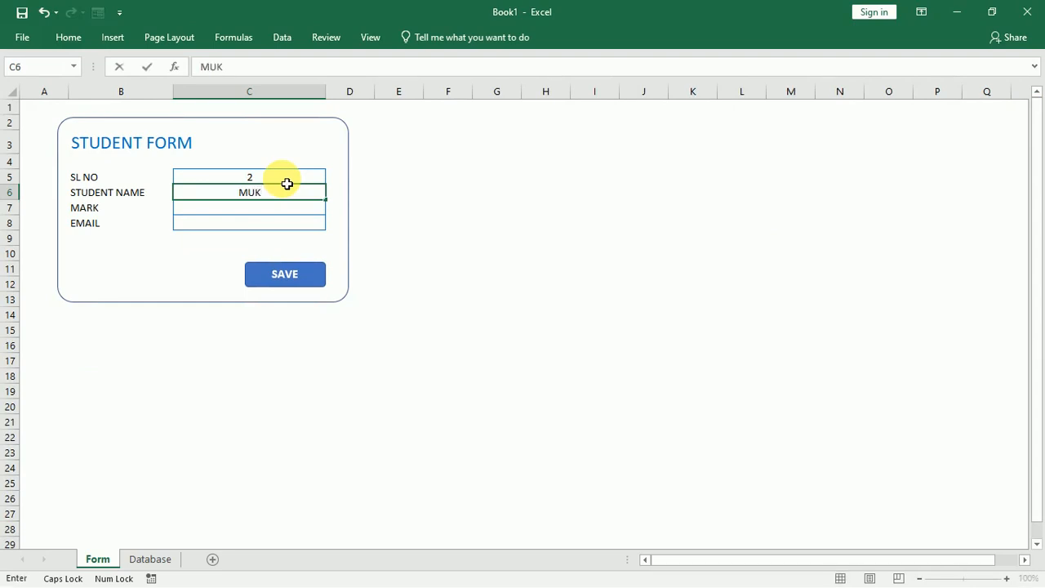
key(BackSpace)
text(STAKIM)
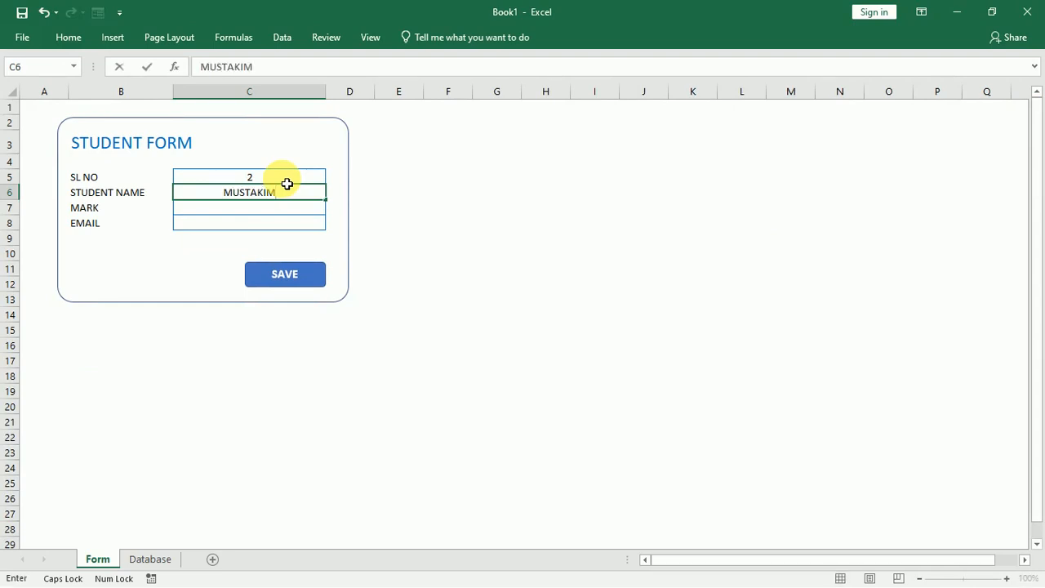
key(Return)
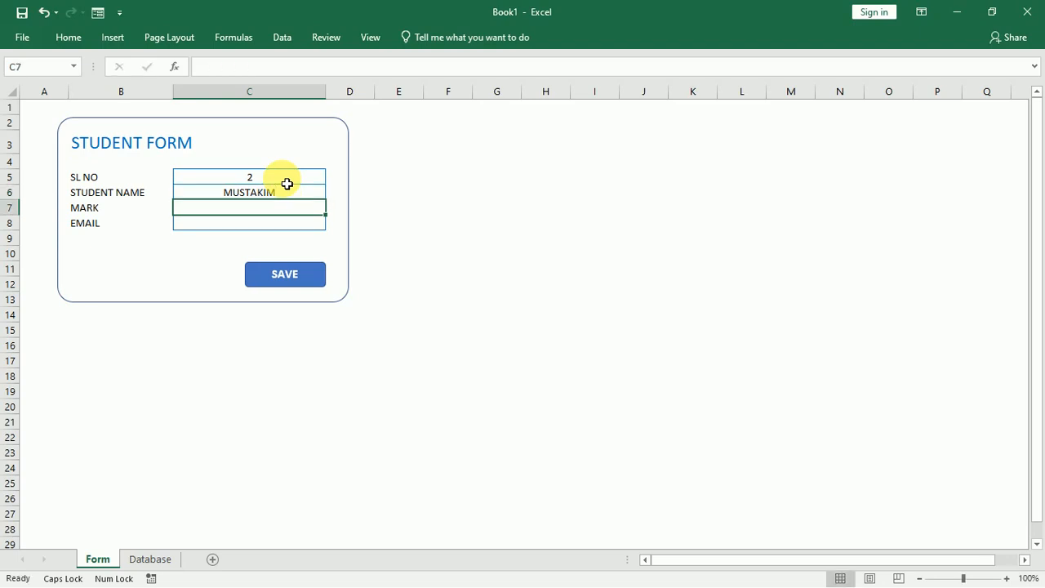
text(475)
key(Return)
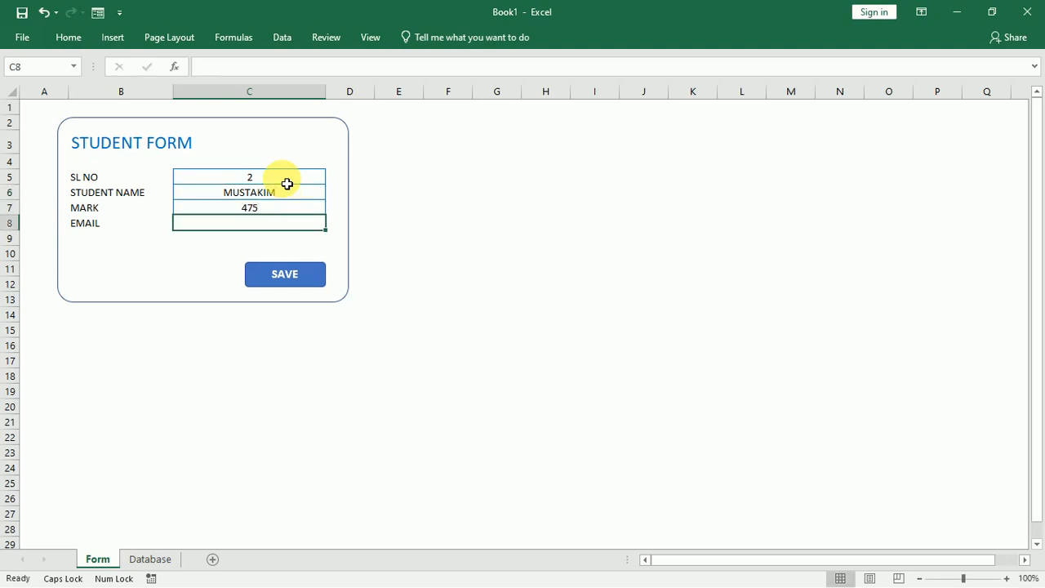
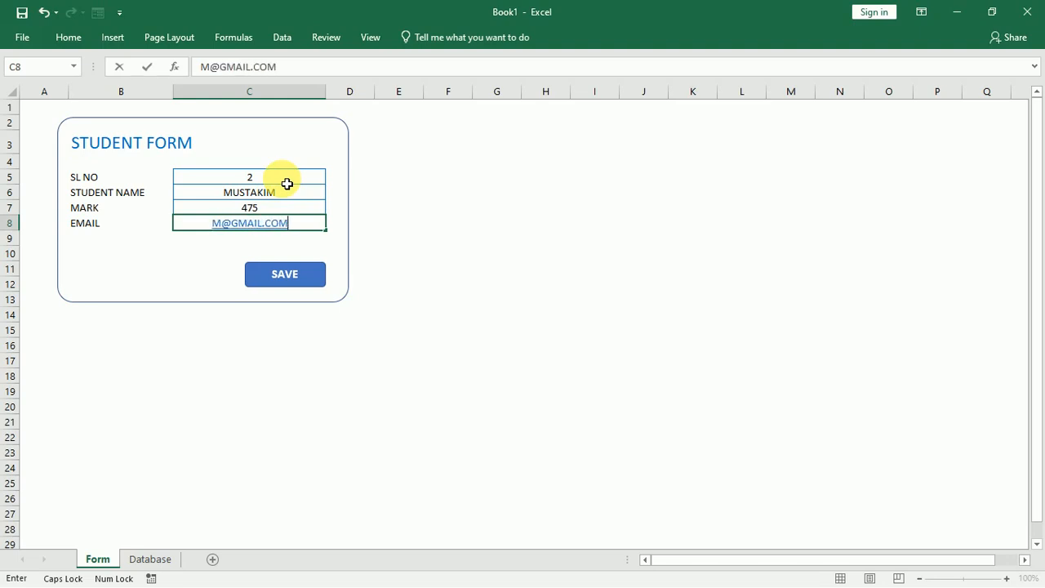
click(317, 278)
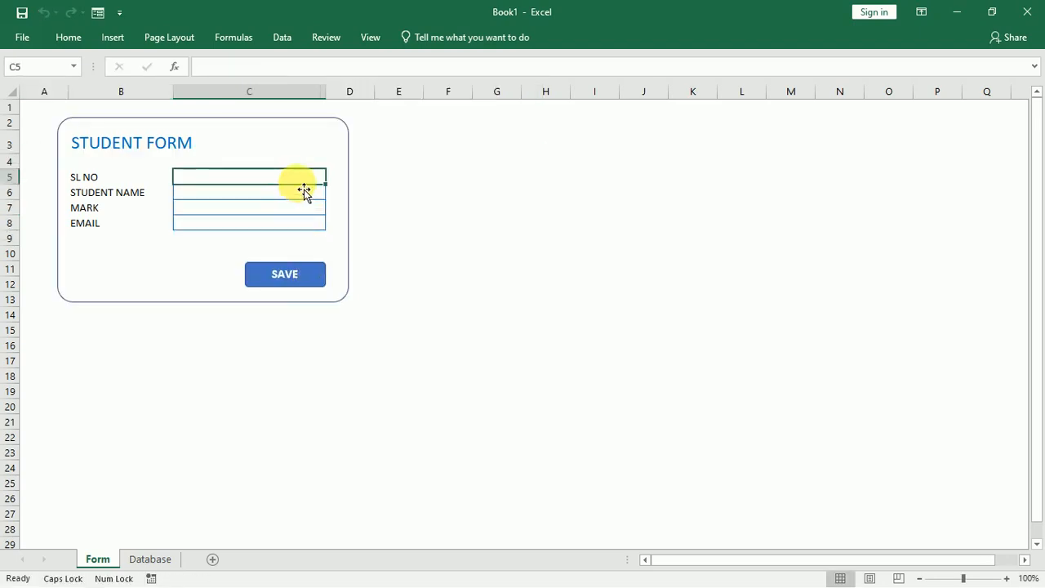
Enter SL NO 3, a student name, mark 590 and an e-mail into the form.
text(3)
key(Return)
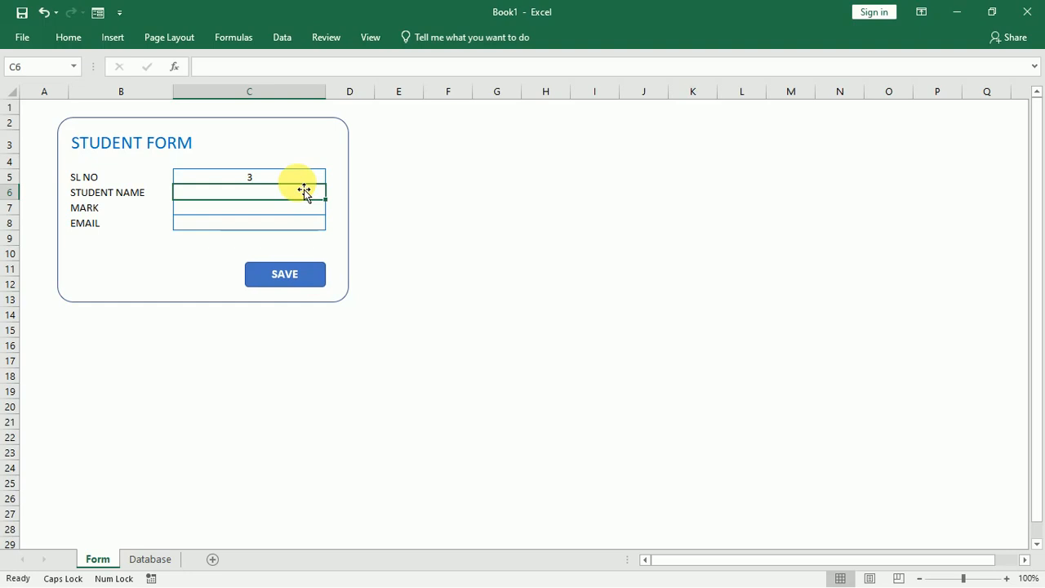
text(RAJESH)
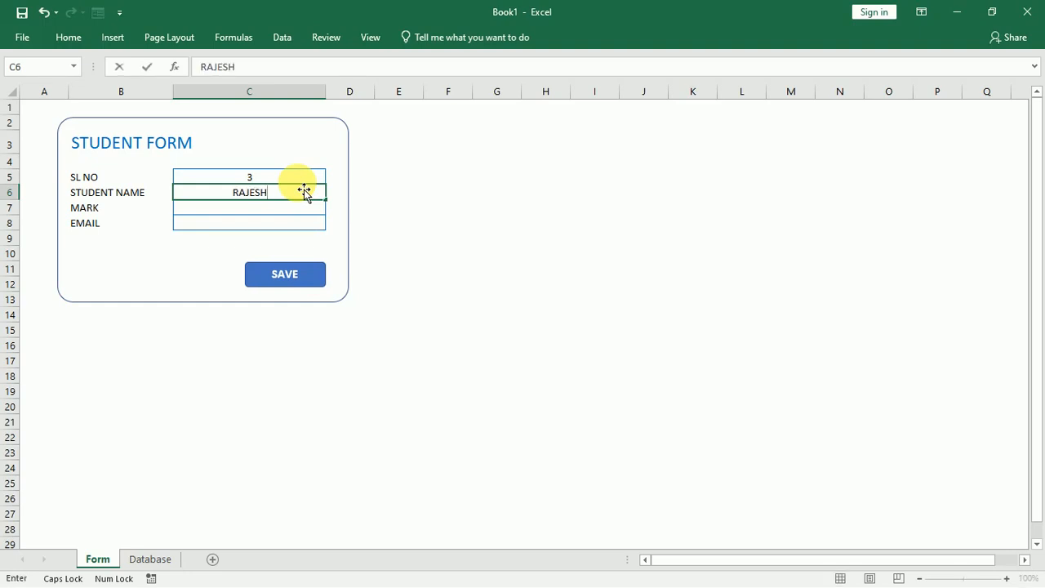
key(Return)
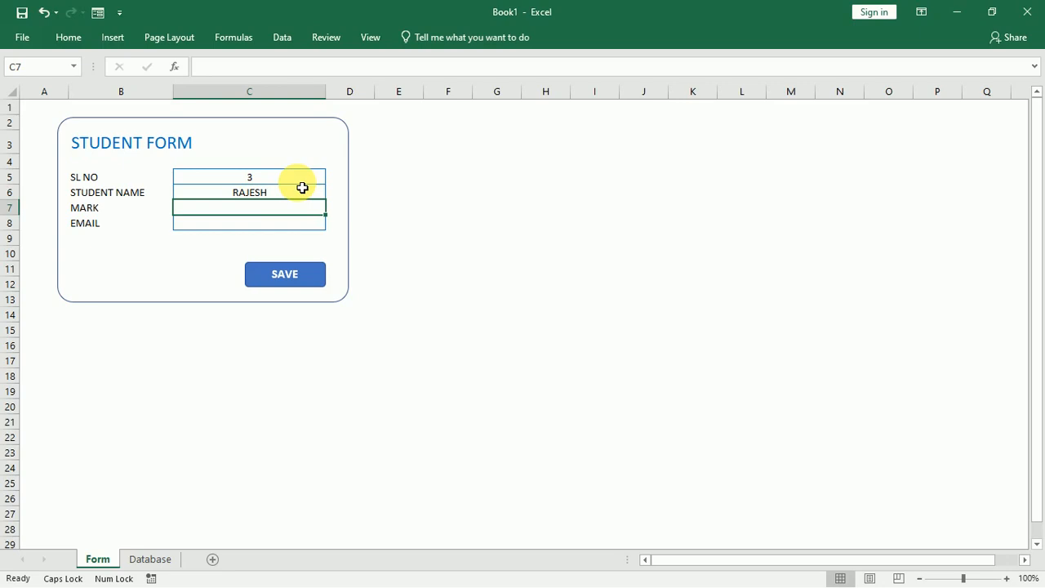
text(59)
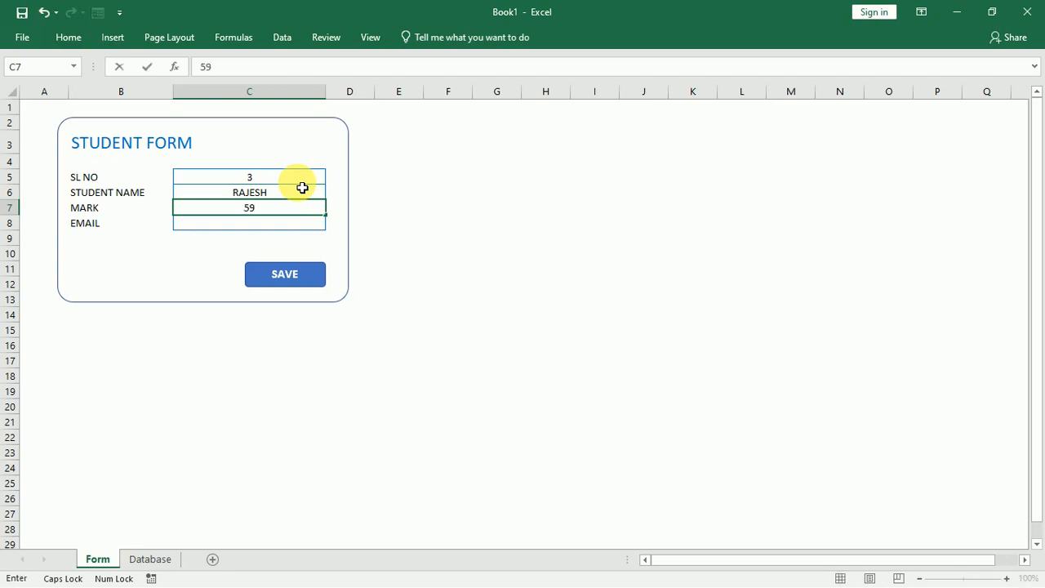
text(0)
key(Return)
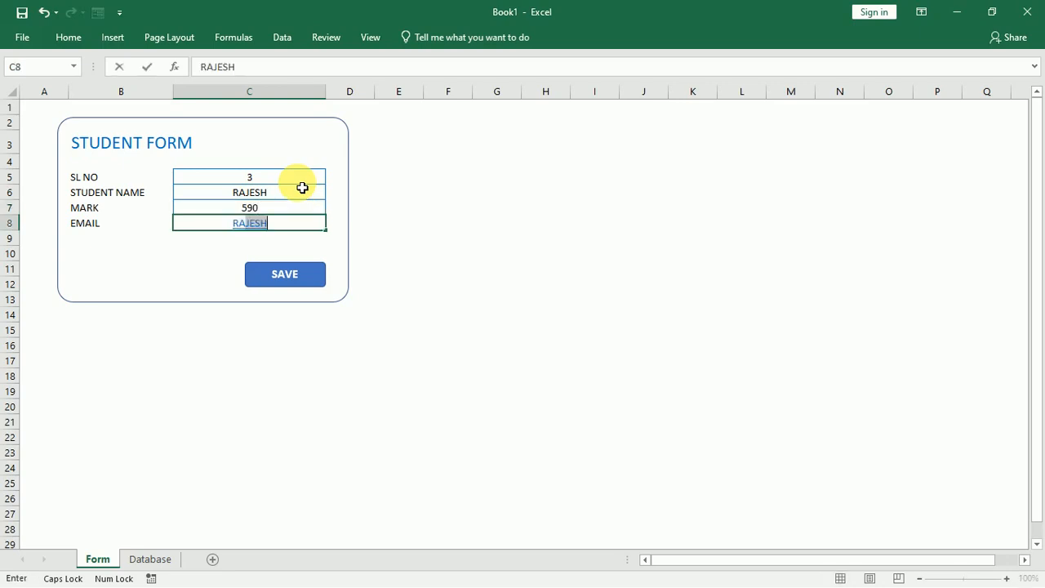
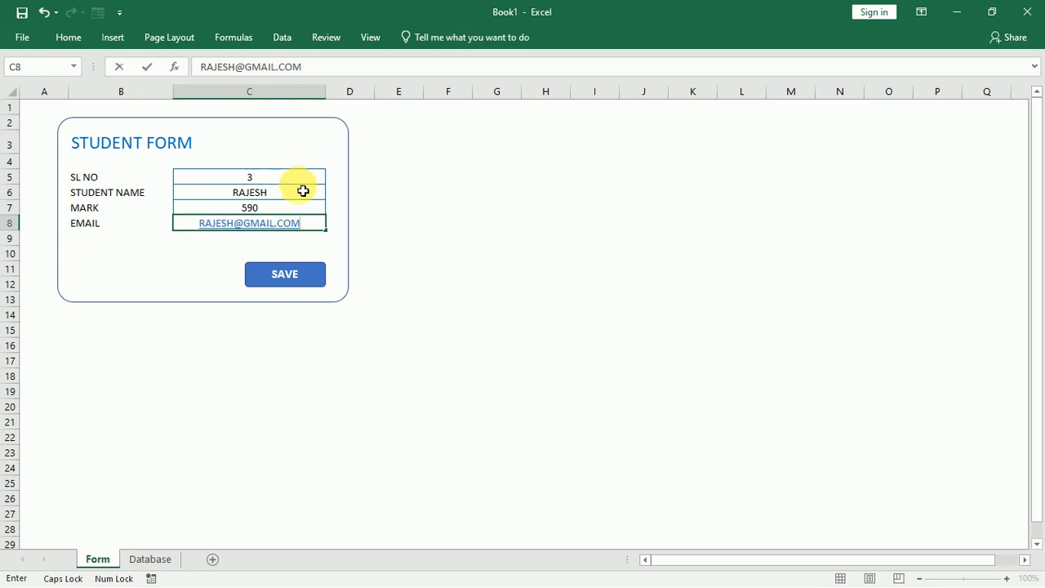
Save record 3, then enter SL NO 4, a student name, mark 562 and an e-mail.
click(319, 280)
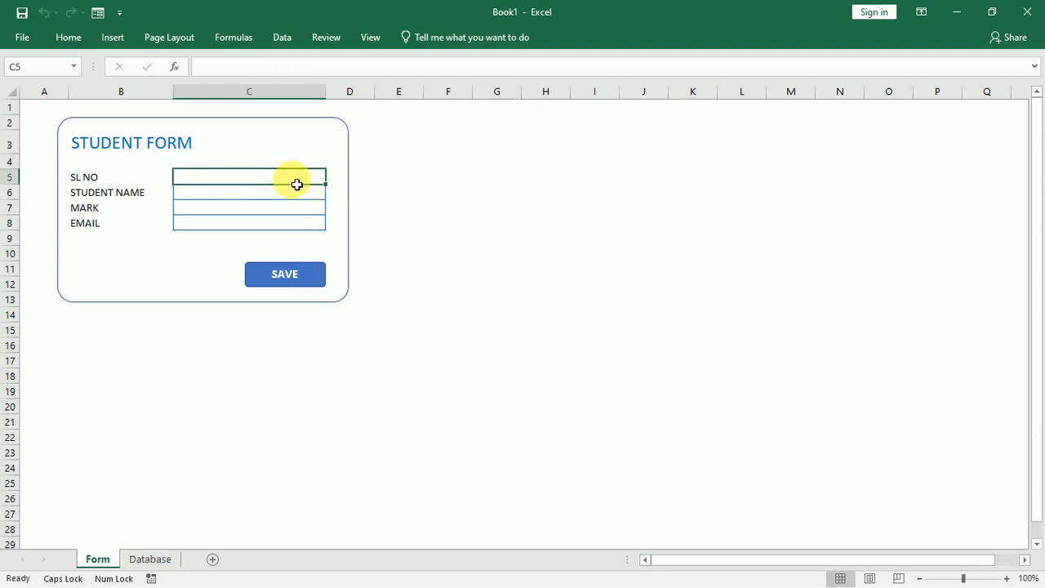
text(4)
key(Return)
text(SIPUN)
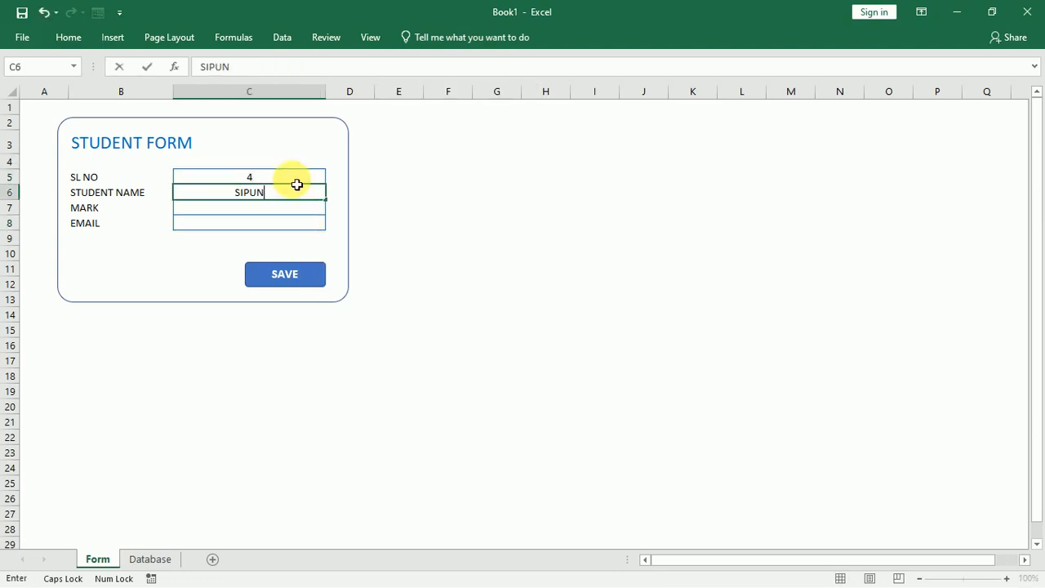
key(Return)
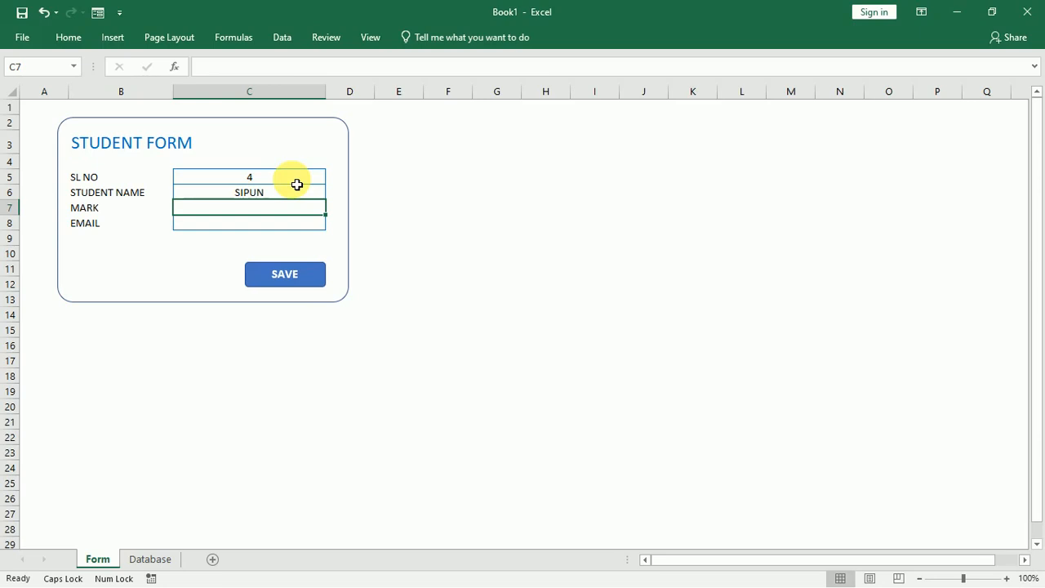
text(78)
key(BackSpace)
key(BackSpace)
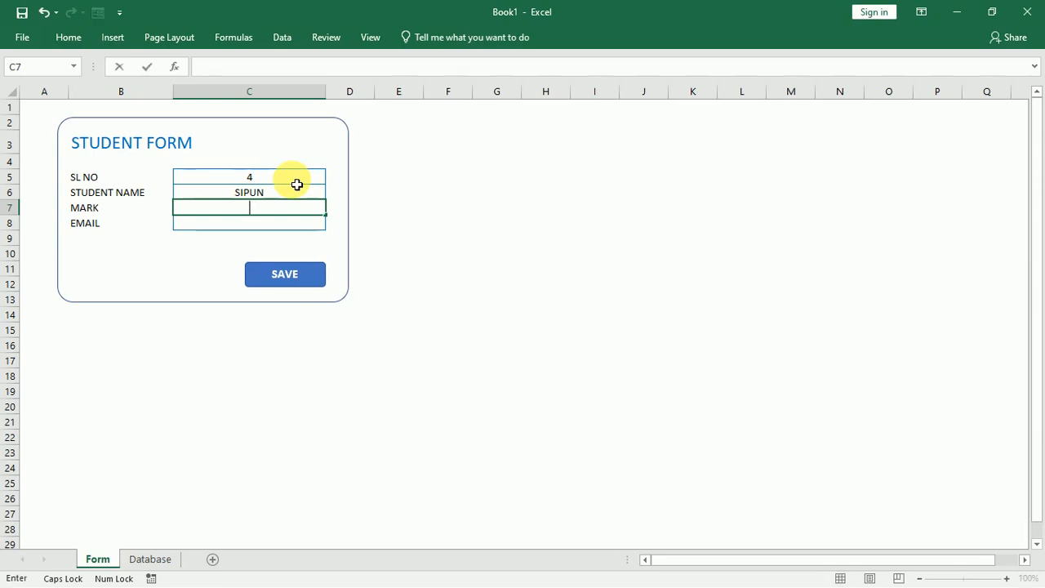
text(562)
key(Return)
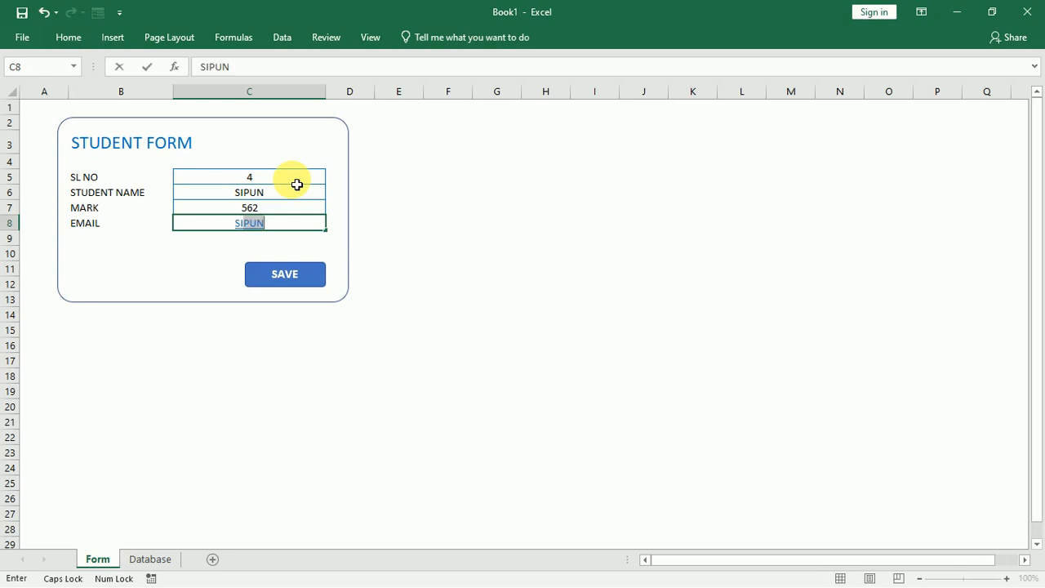
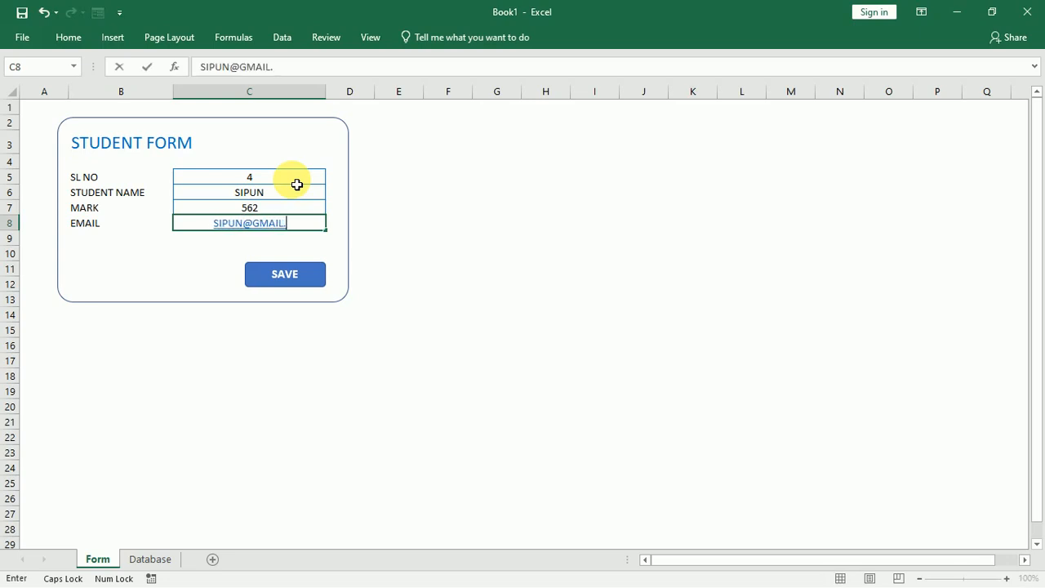
Save record 4, then enter SL NO 5, a student name, mark 452 and an e-mail.
click(307, 281)
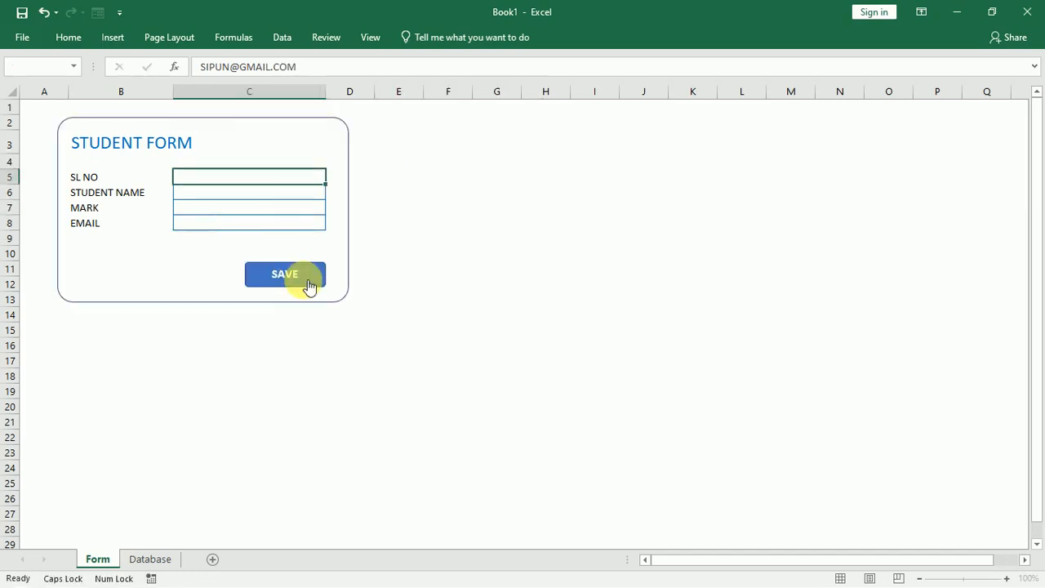
text(5)
key(Return)
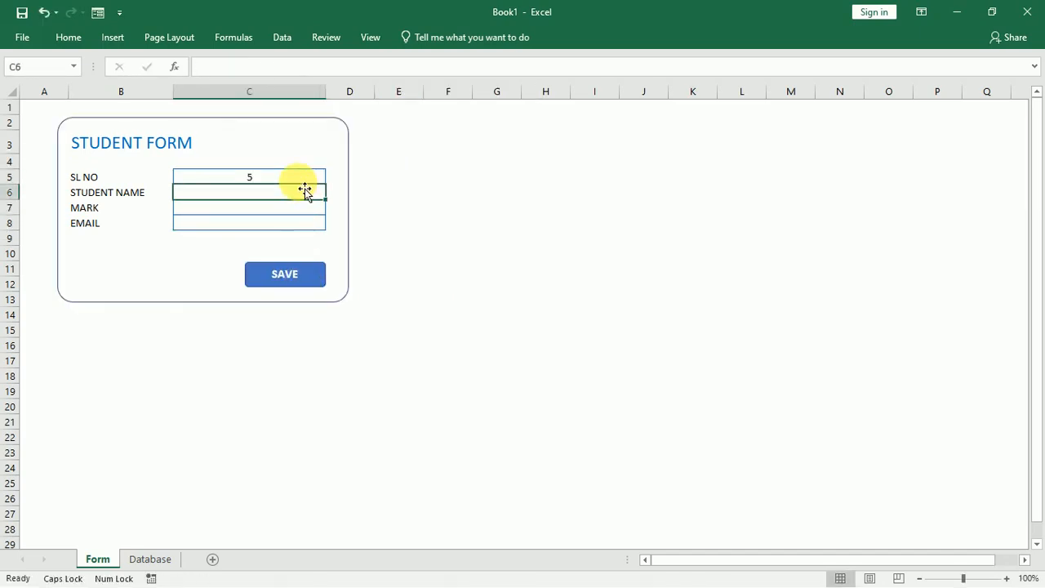
text(CHITT)
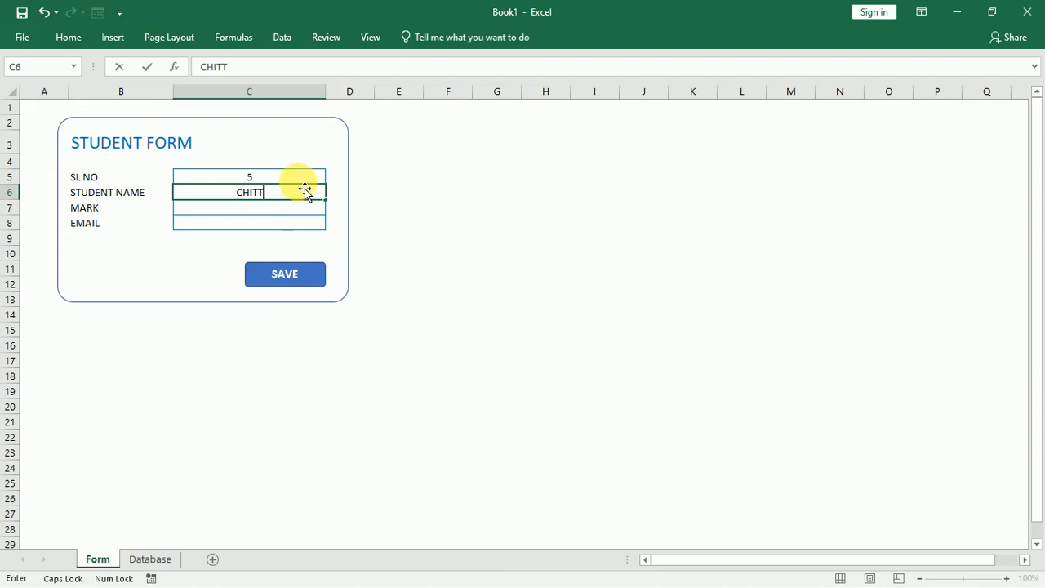
text(A)
key(Return)
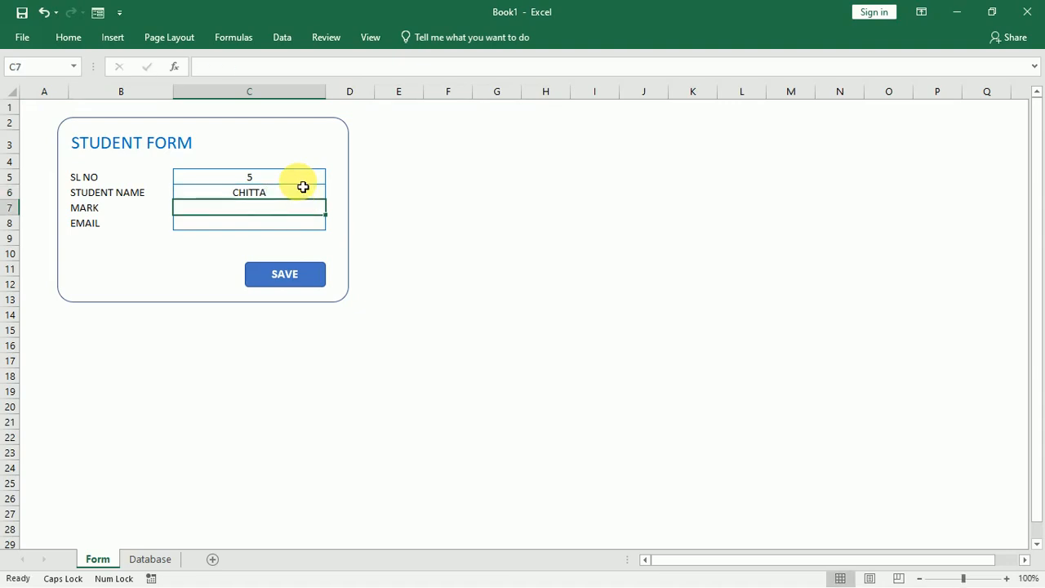
text(CH)
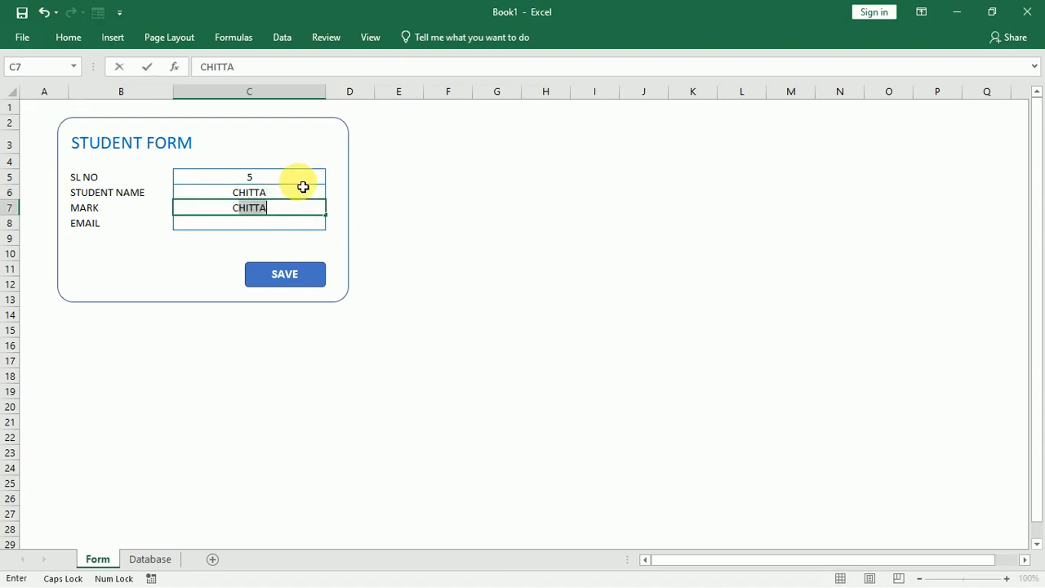
text(ITTA@)
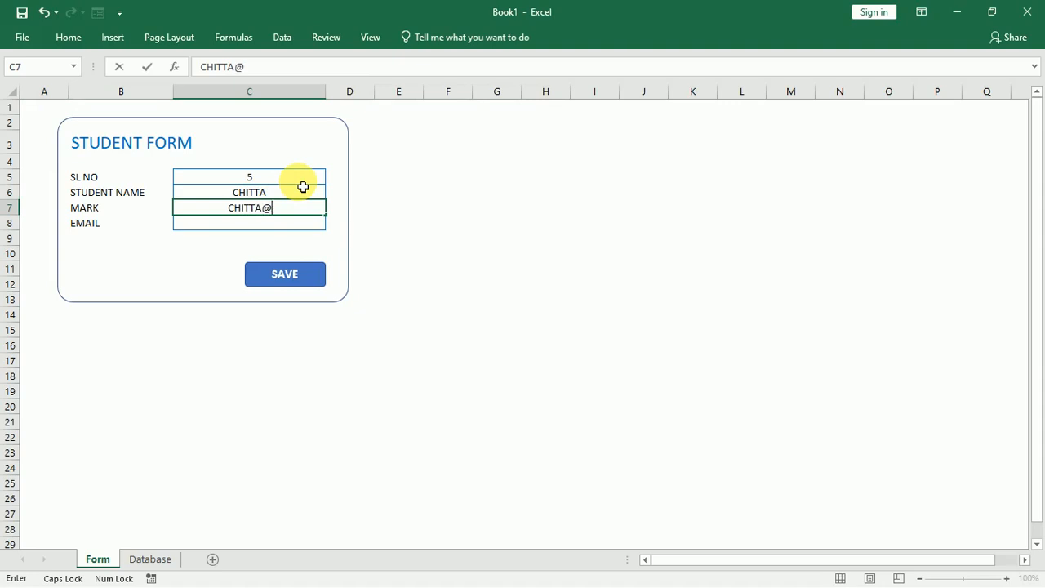
key(BackSpace)
key(BackSpace)
key(BackSpace)
key(BackSpace)
key(BackSpace)
key(BackSpace)
key(BackSpace)
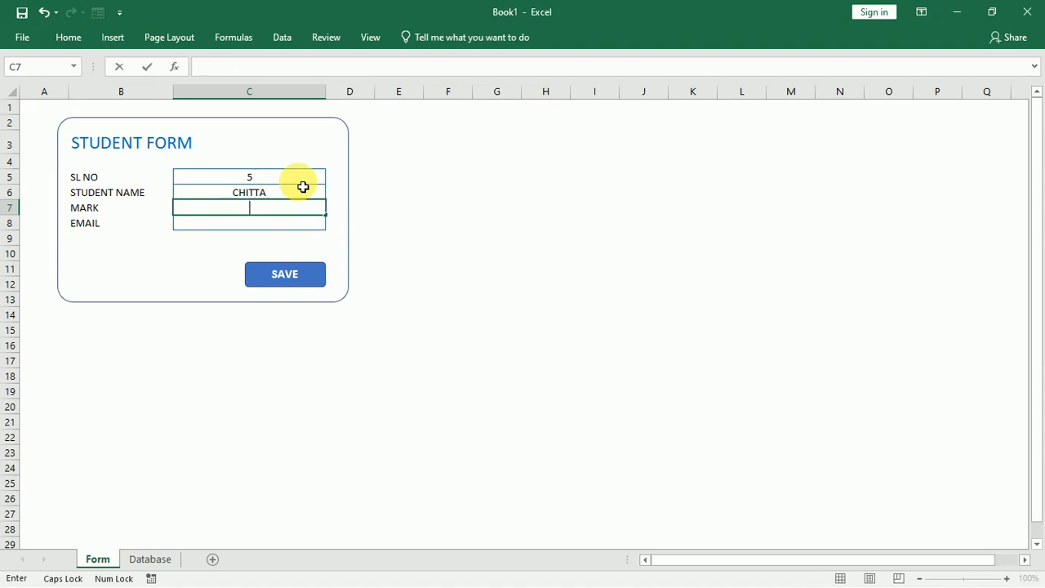
text(452)
key(Return)
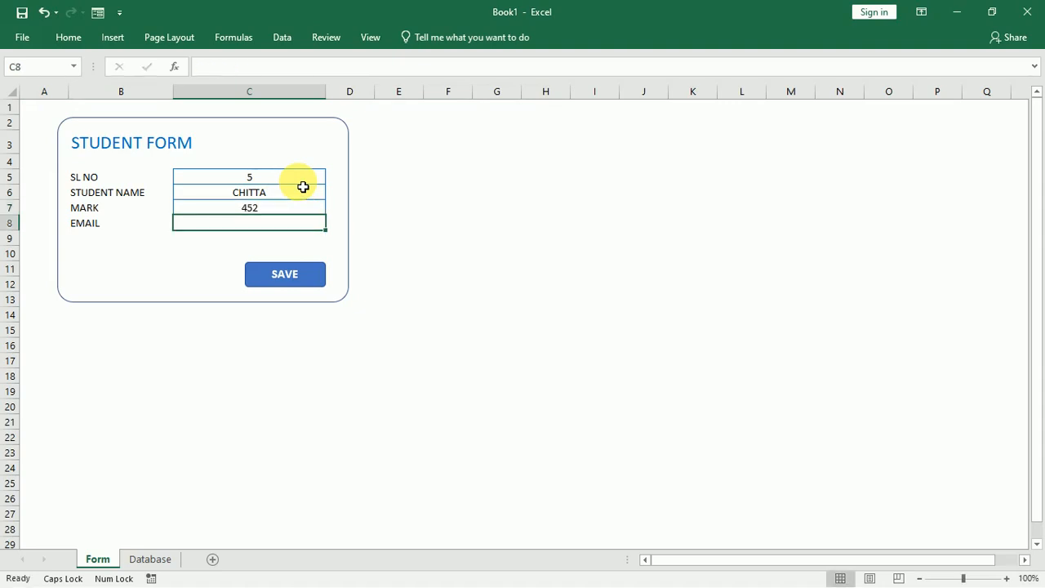
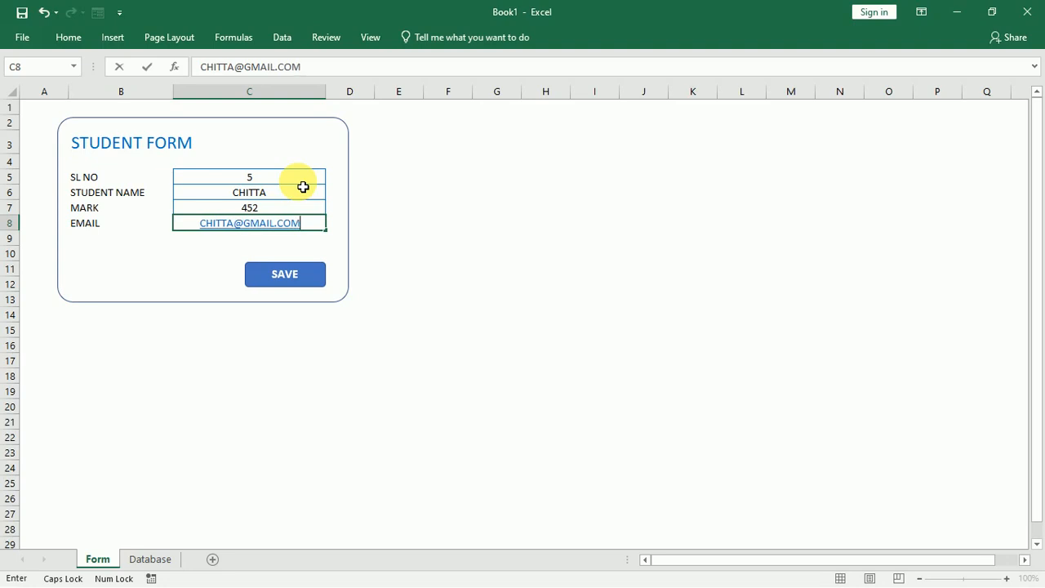
Save record 5 with the SAVE button and return to the empty SL NO cell.
click(440, 245)
click(320, 276)
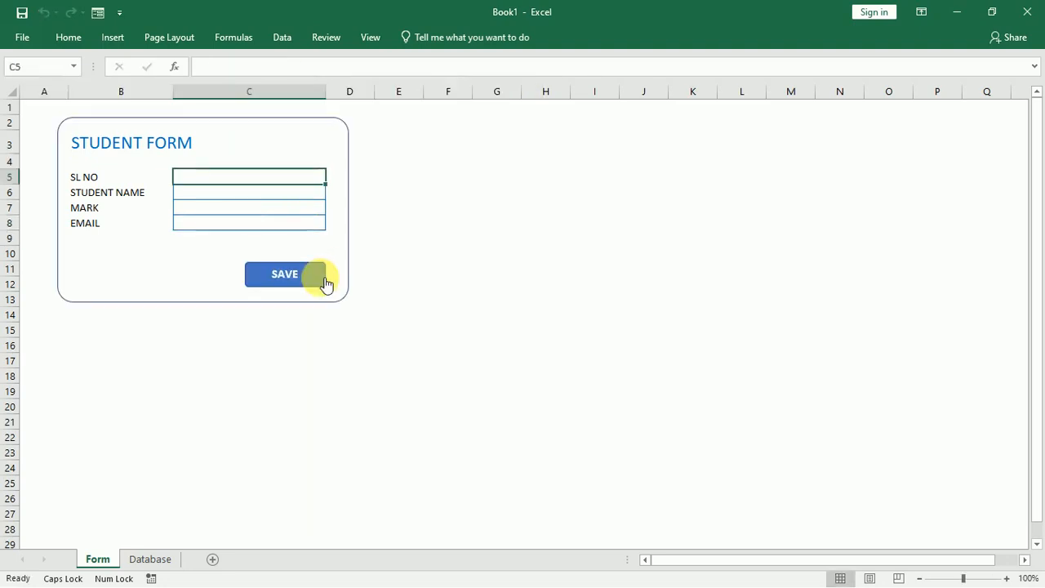
click(416, 237)
click(314, 180)
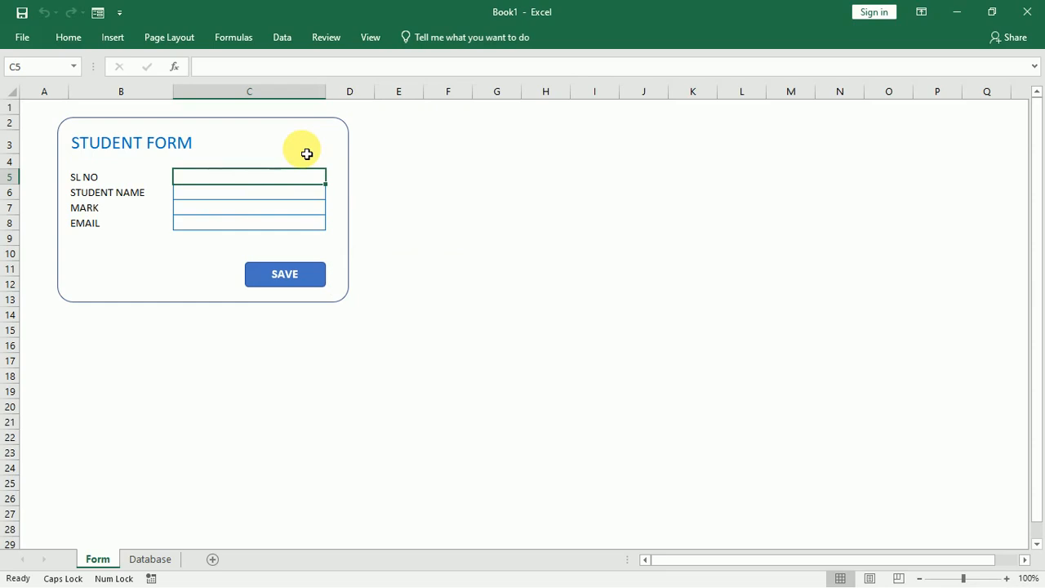
Check the saved records on the Database sheet, then return to the Form's SL NO cell.
click(150, 559)
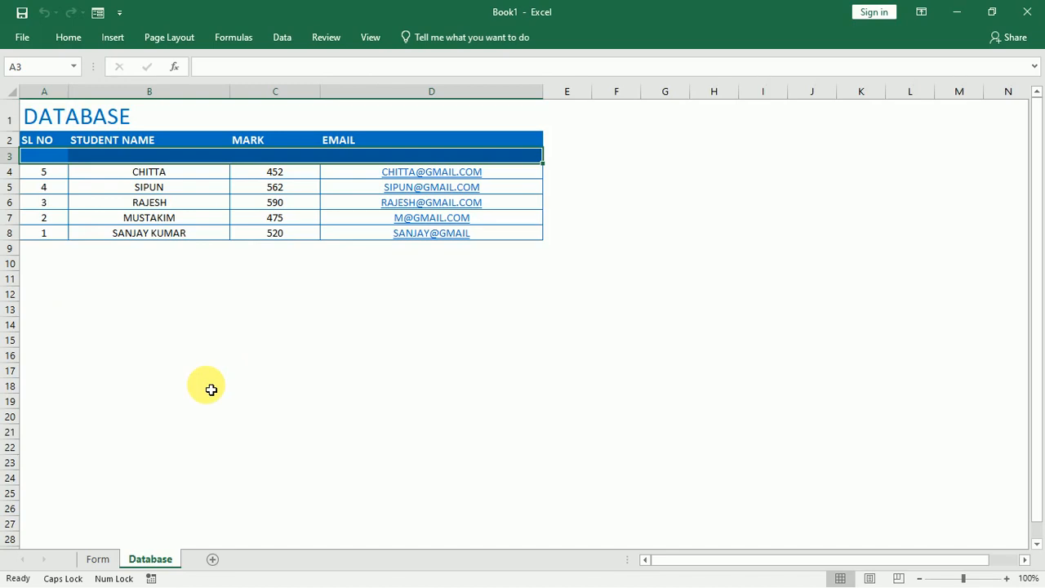
click(103, 558)
click(240, 397)
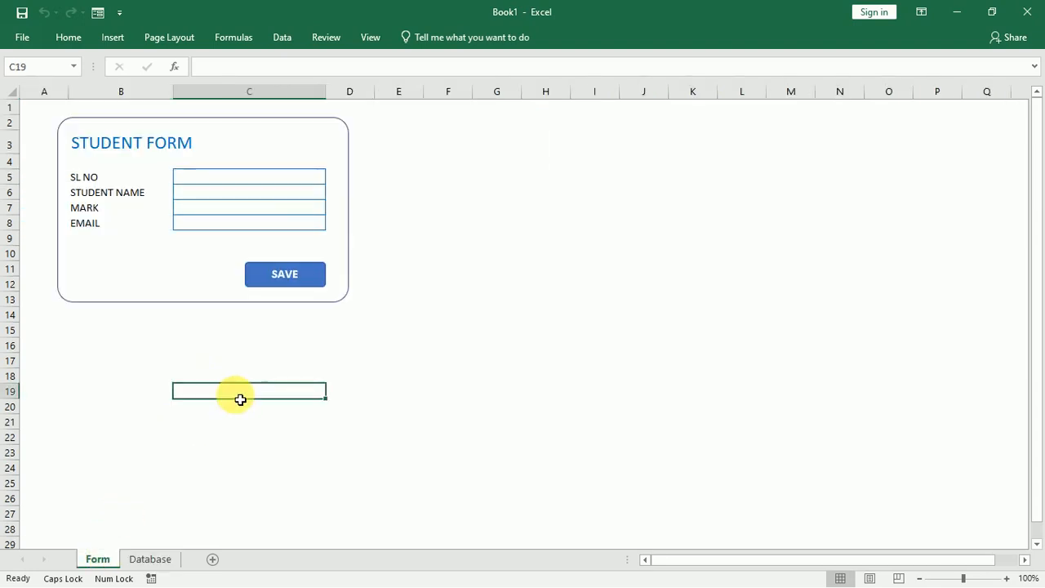
click(296, 181)
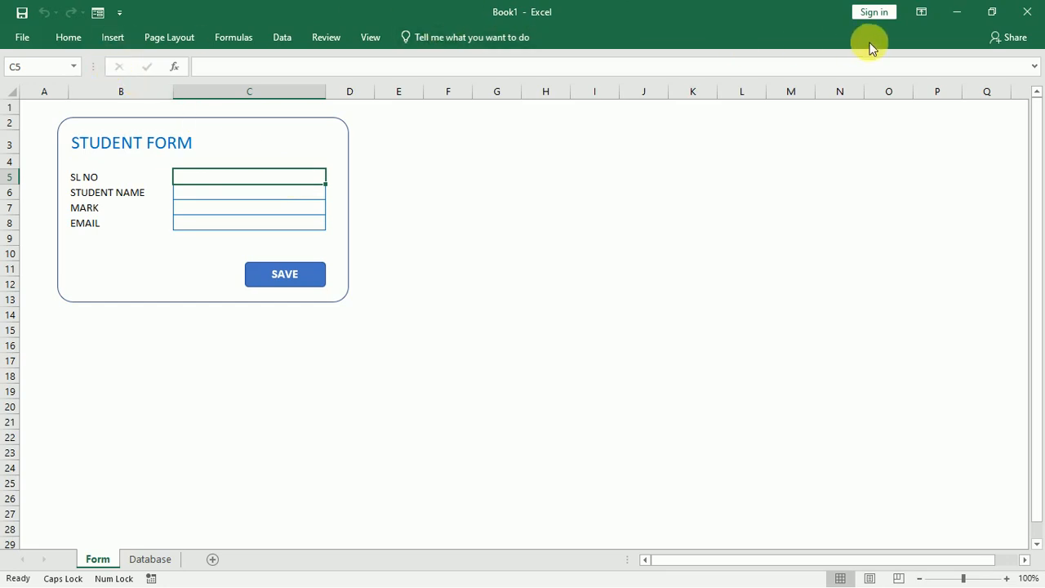
Pin the ribbon open permanently, then glance at the Database sheet and return to the Form.
click(362, 41)
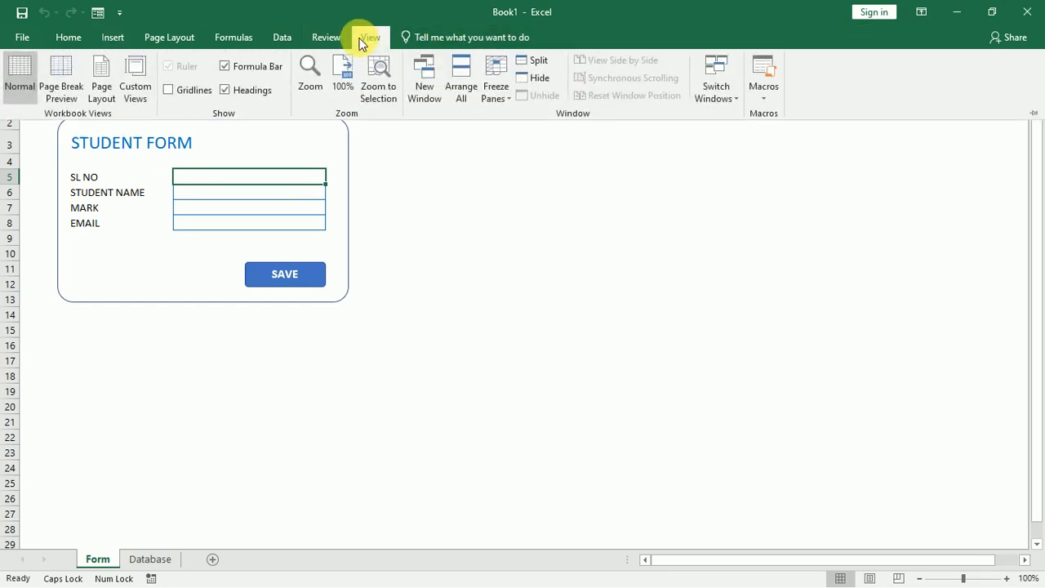
double_click(362, 41)
click(409, 247)
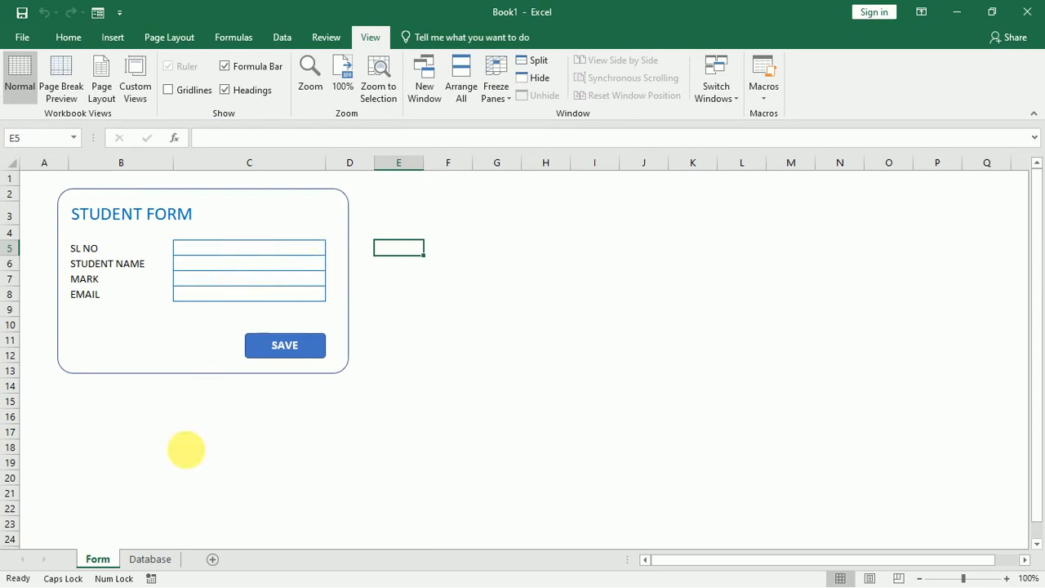
click(151, 559)
click(271, 456)
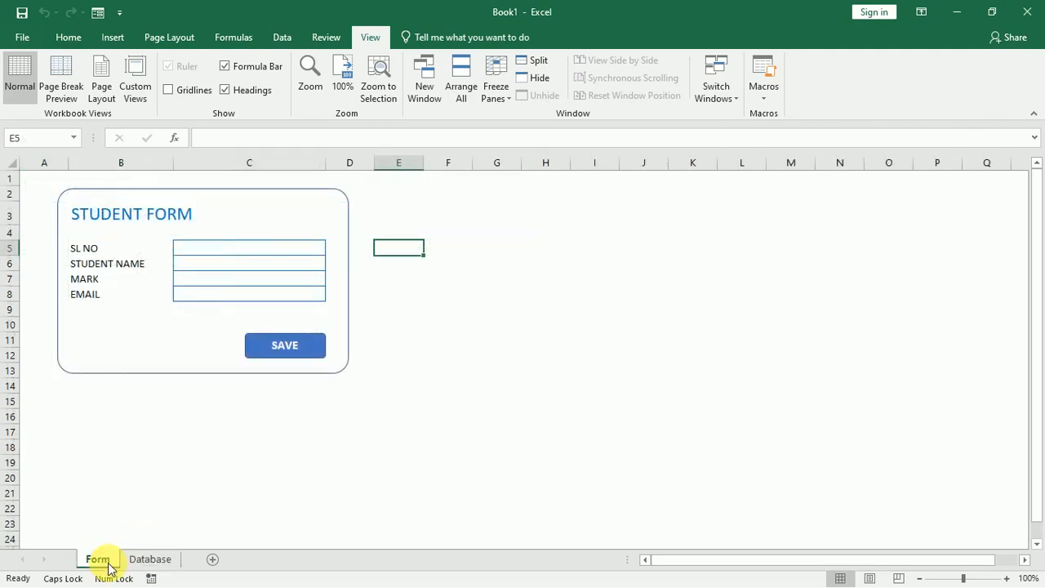
click(148, 470)
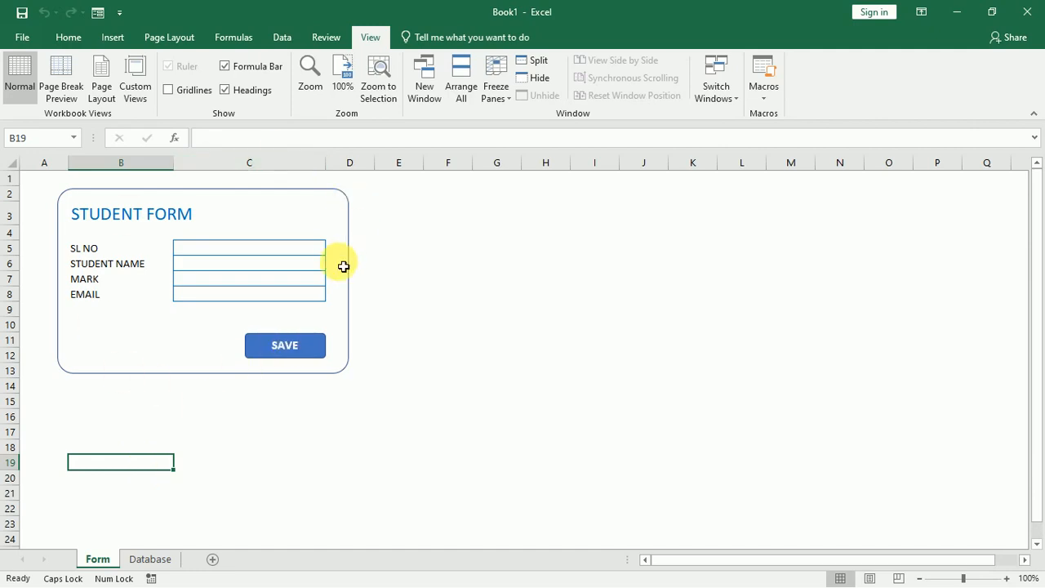
Minimize Excel and launch Microsoft Access by running msaccess from the Run dialog.
click(964, 8)
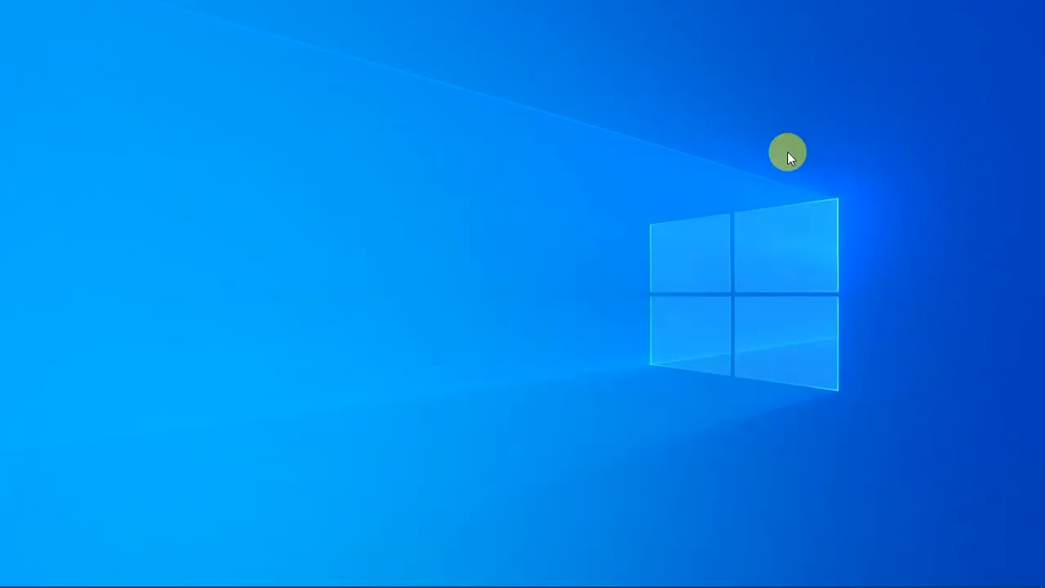
key(super+r)
text(A)
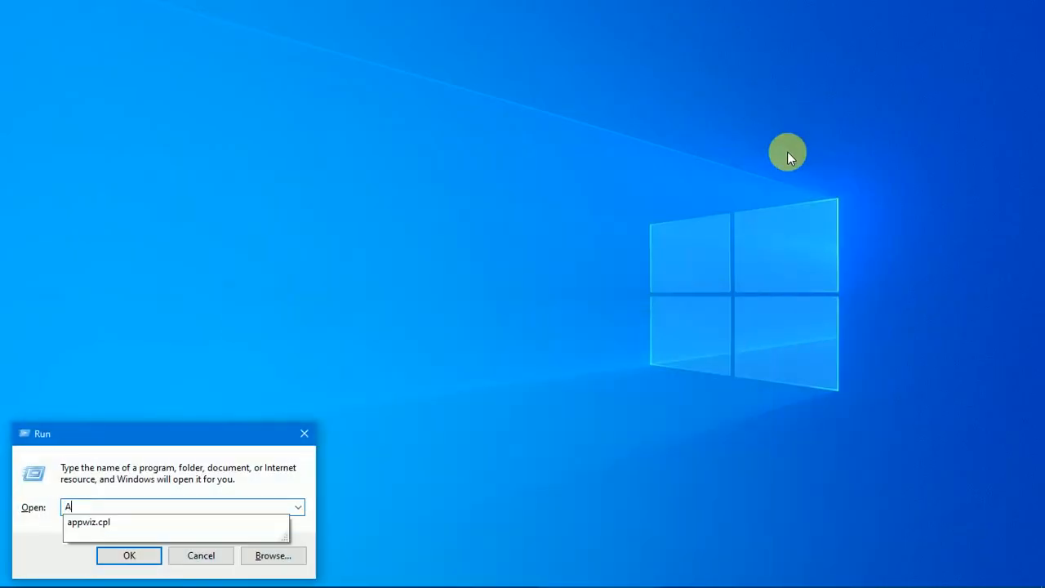
text(CCESS)
key(BackSpace)
key(BackSpace)
key(BackSpace)
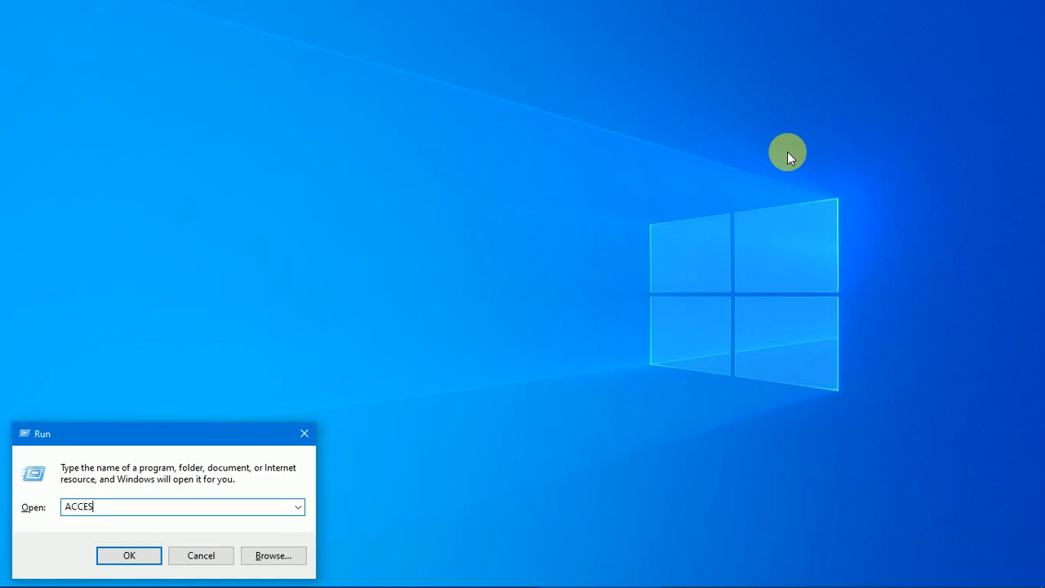
key(BackSpace)
key(BackSpace)
key(BackSpace)
text(m)
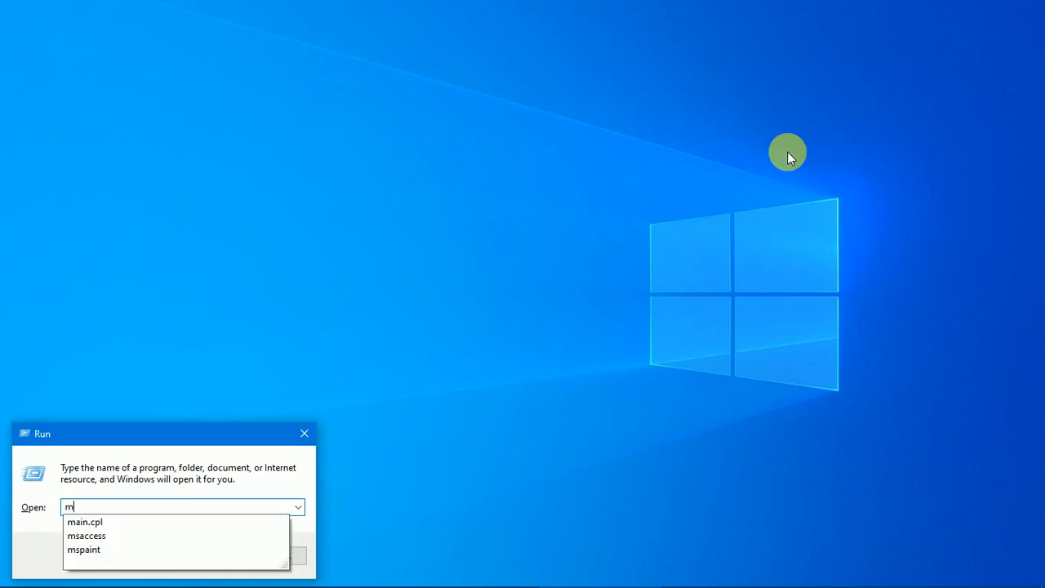
text(saa)
key(BackSpace)
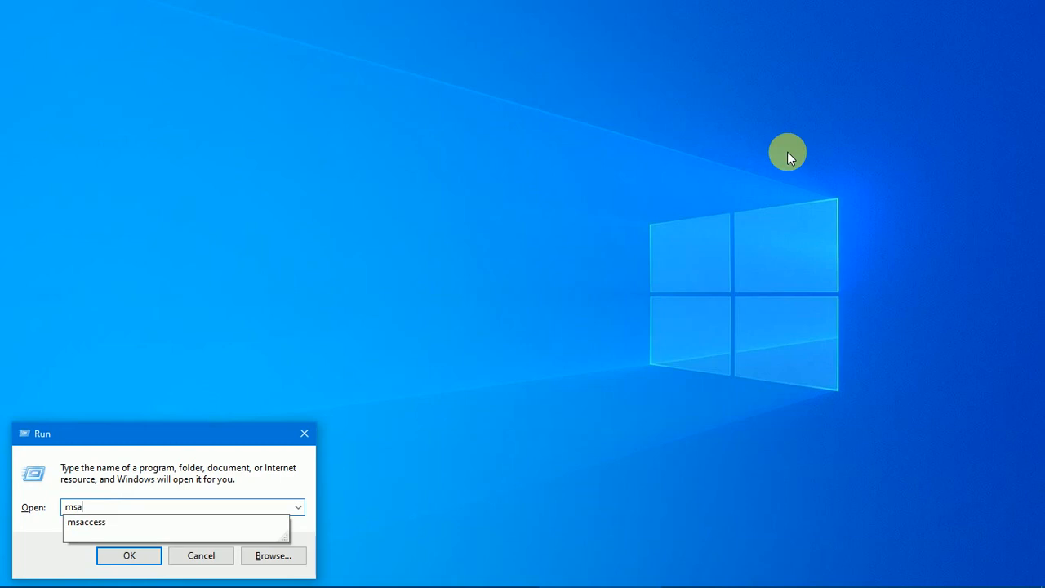
text(ccess)
key(Return)
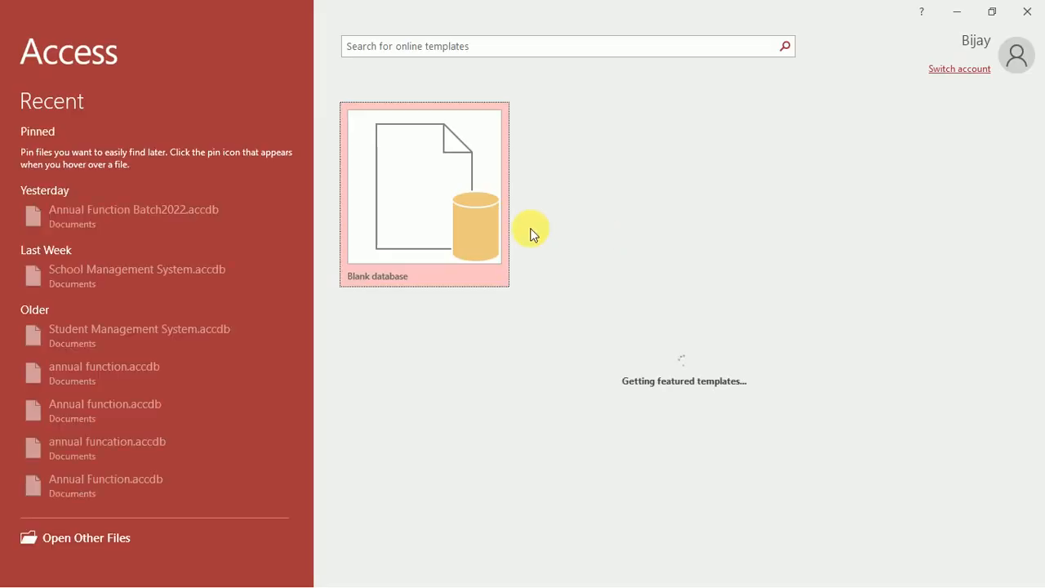
Create a blank Access database named 'AUTOMATE DATA ENTRY' in Documents.
click(455, 216)
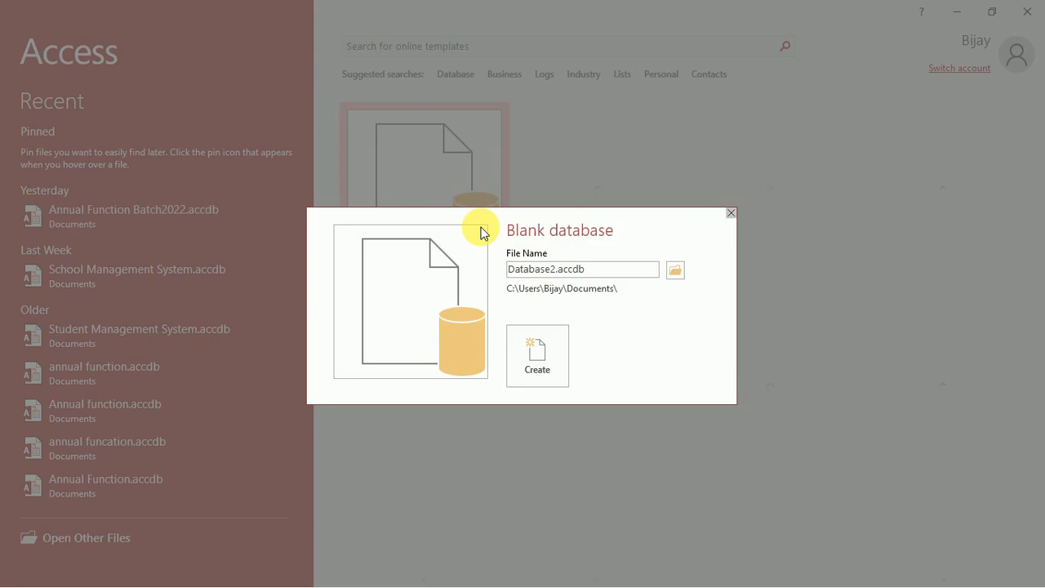
key(Escape)
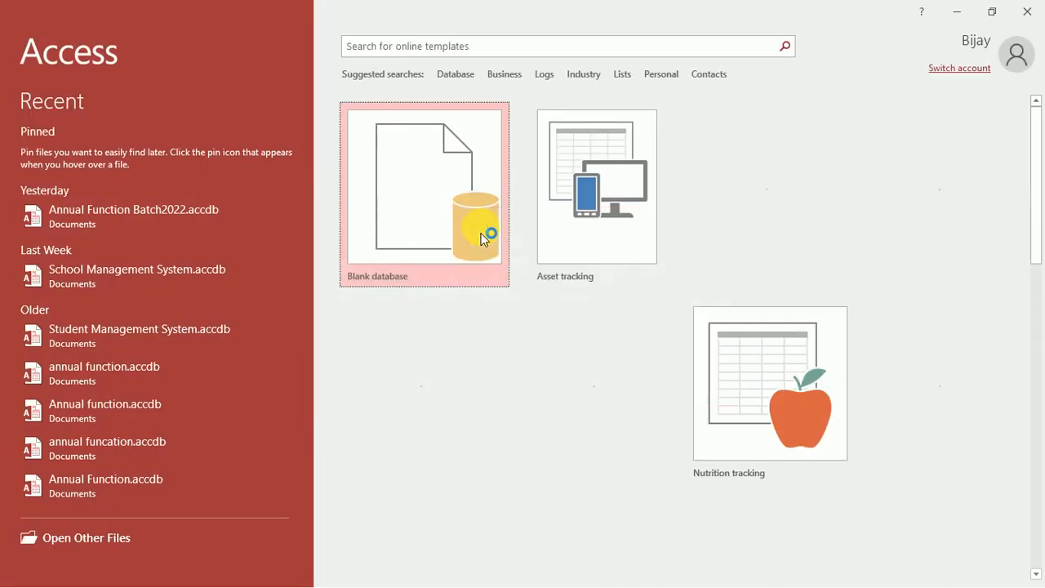
click(474, 224)
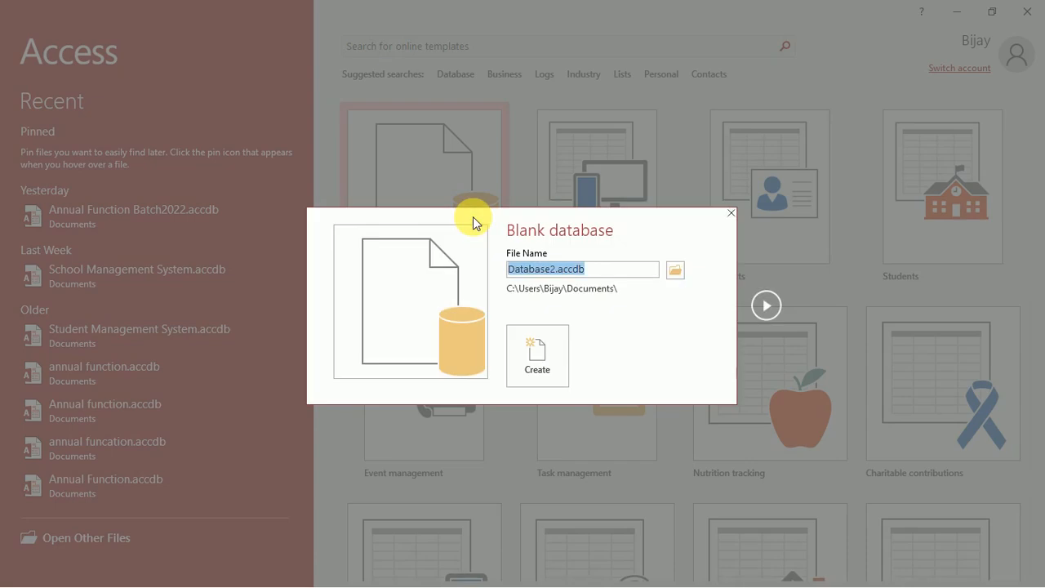
click(611, 270)
drag(611, 270, 490, 271)
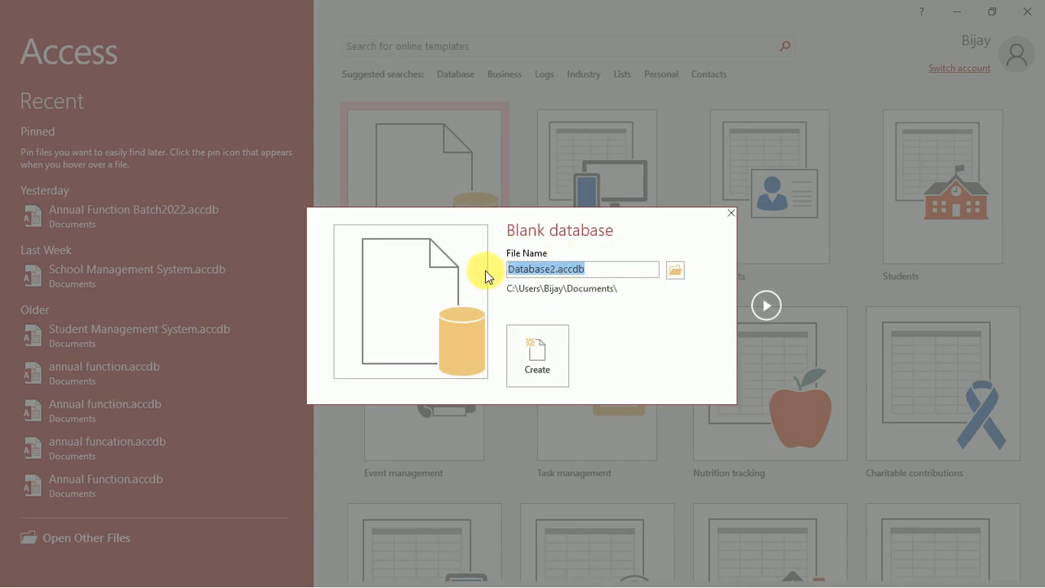
key(BackSpace)
text(AUTO)
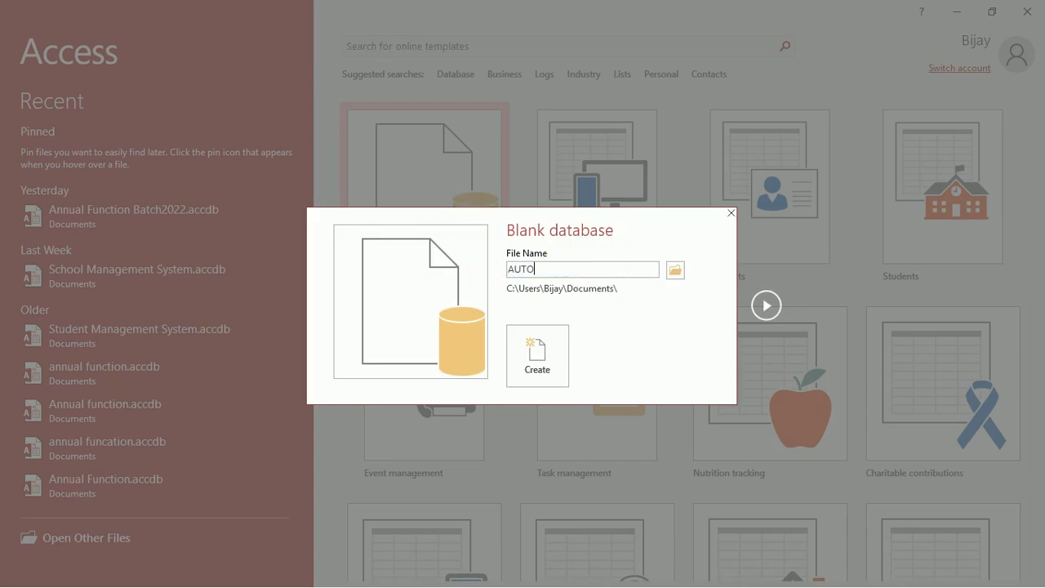
text(MATE DATA ENTRY)
click(553, 368)
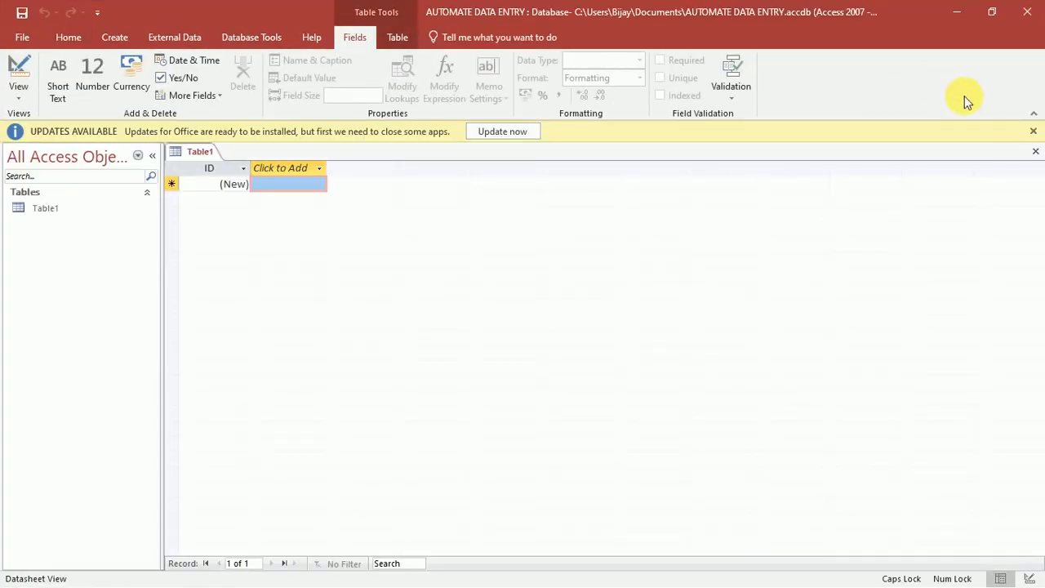
Dismiss the updates notice and save Table1 as 'STUDENT TABLE'.
click(1032, 131)
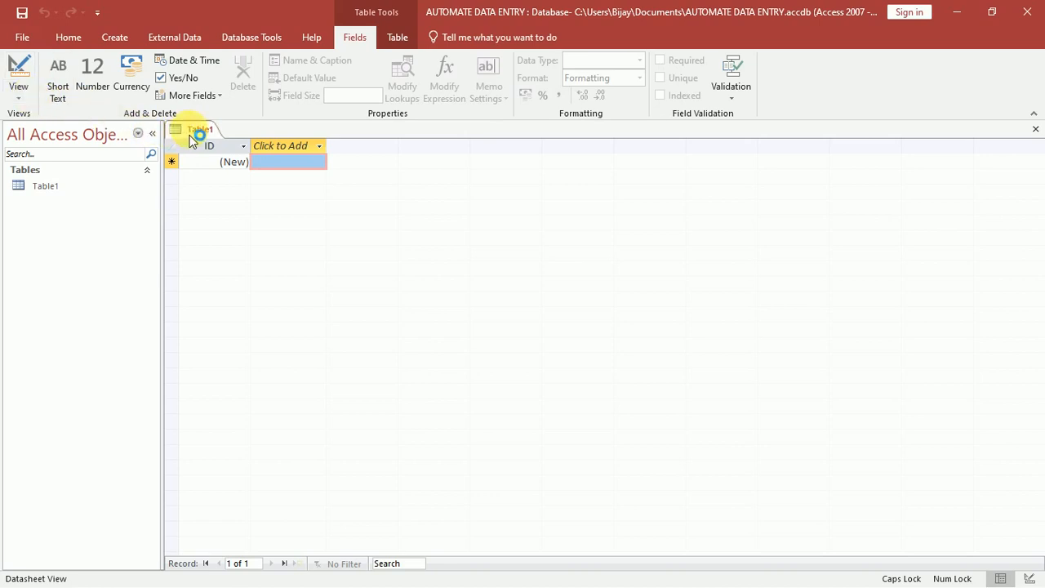
right_click(191, 135)
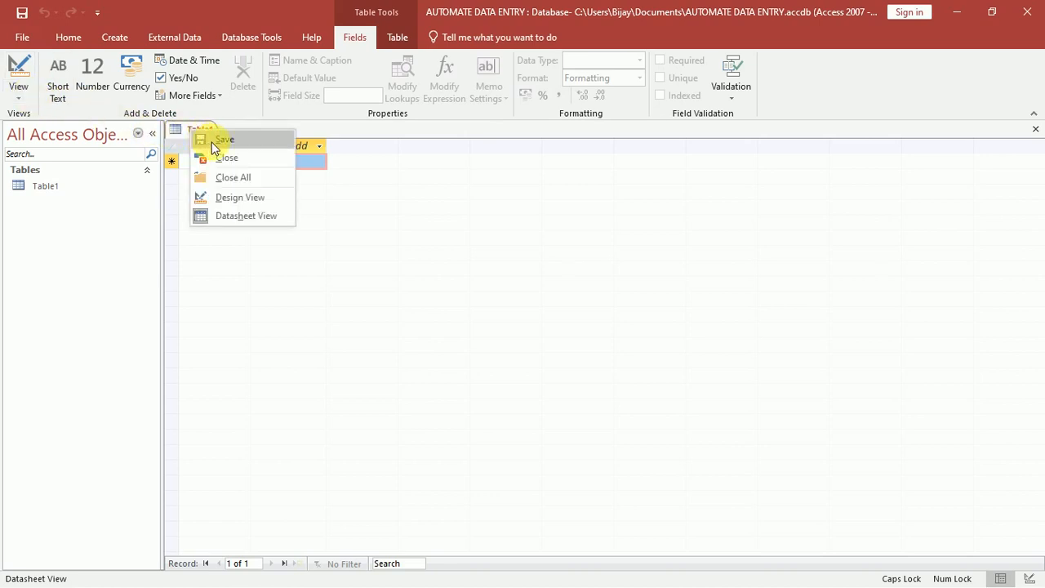
click(219, 140)
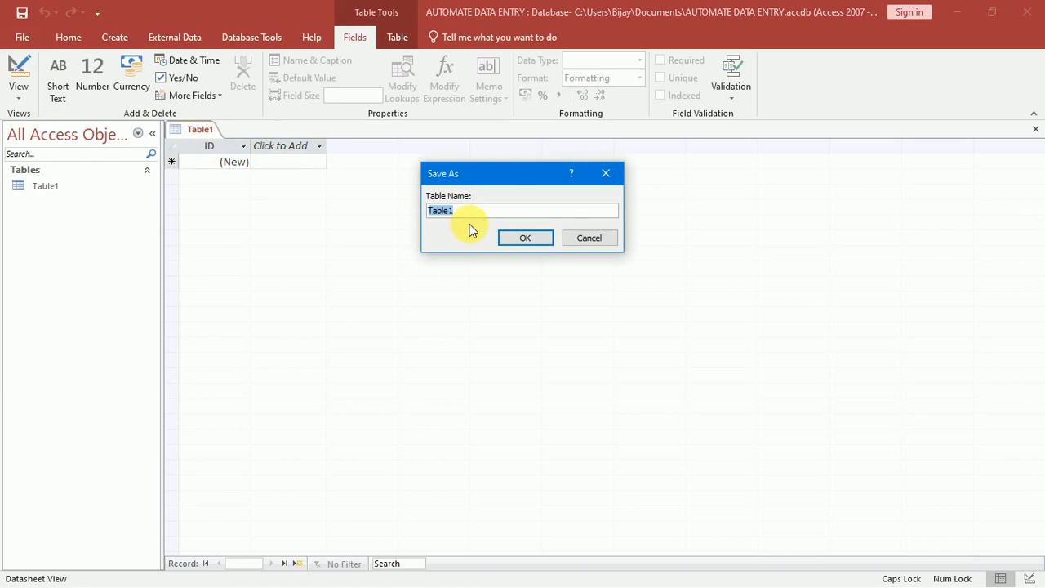
text(STU)
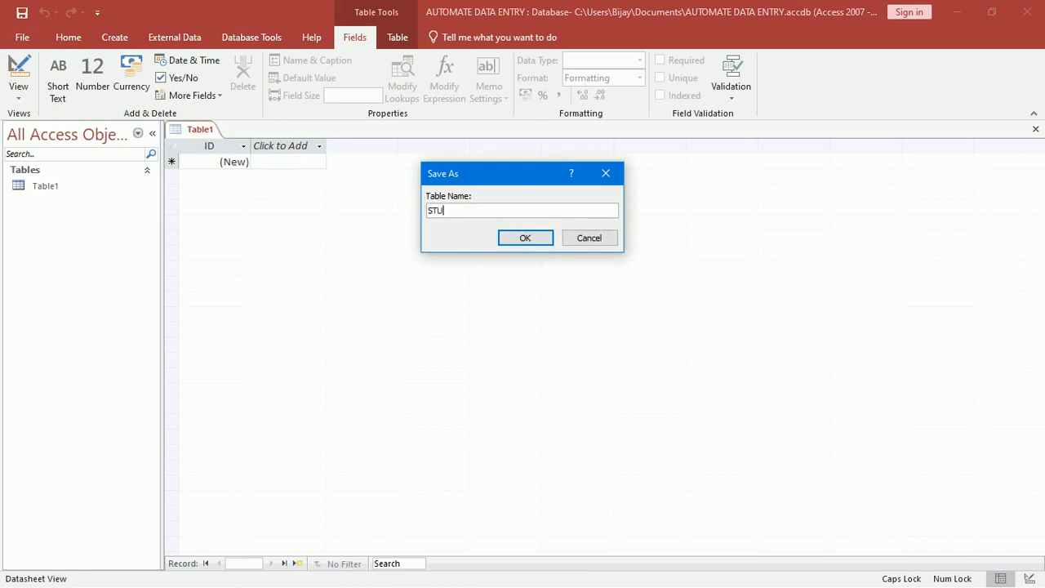
text(DENT DATAB)
key(BackSpace)
key(BackSpace)
key(BackSpace)
key(BackSpace)
key(BackSpace)
text(TBLE)
key(BackSpace)
key(BackSpace)
key(BackSpace)
text(ABLE)
key(Return)
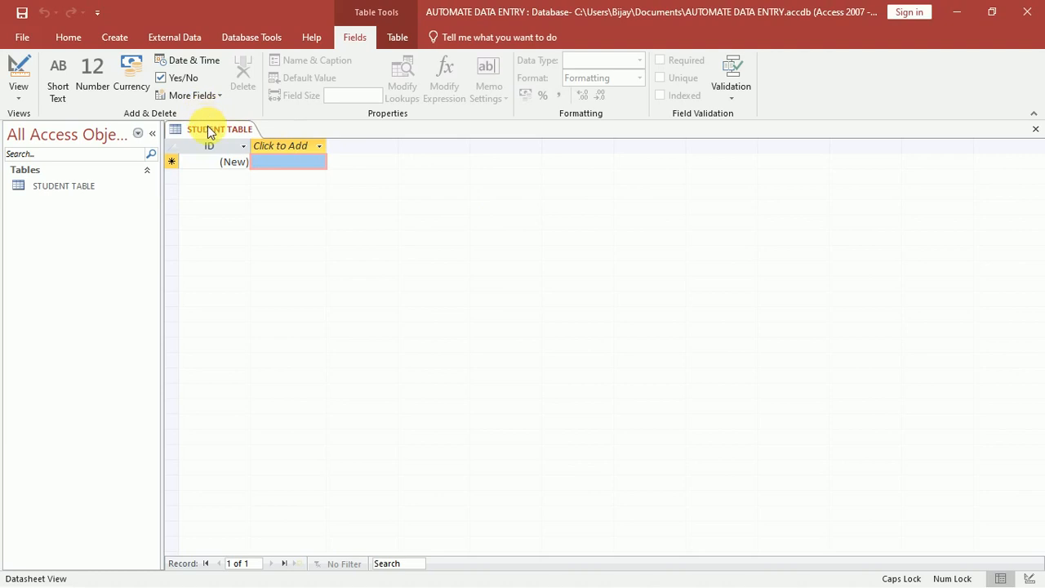
click(18, 97)
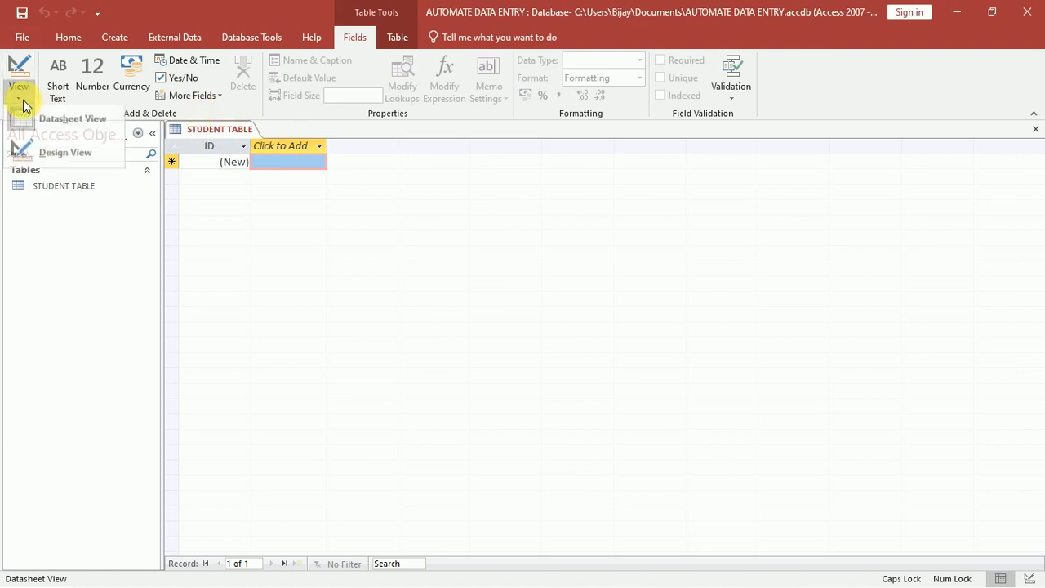
In Design View, rename the ID field to 'SL NO' and add a 'STUDENT NAME' field.
click(34, 148)
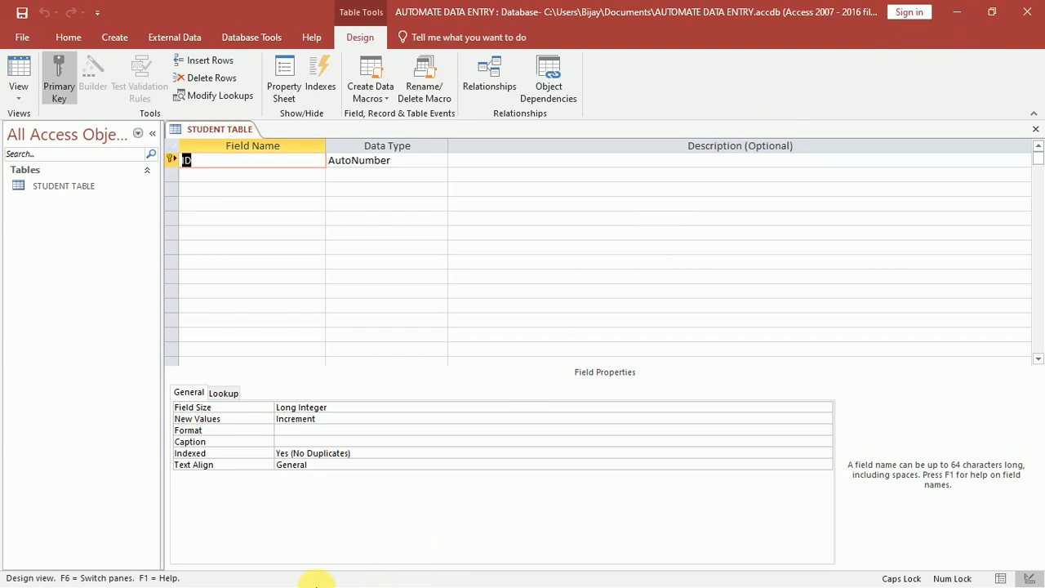
key(alt+Tab)
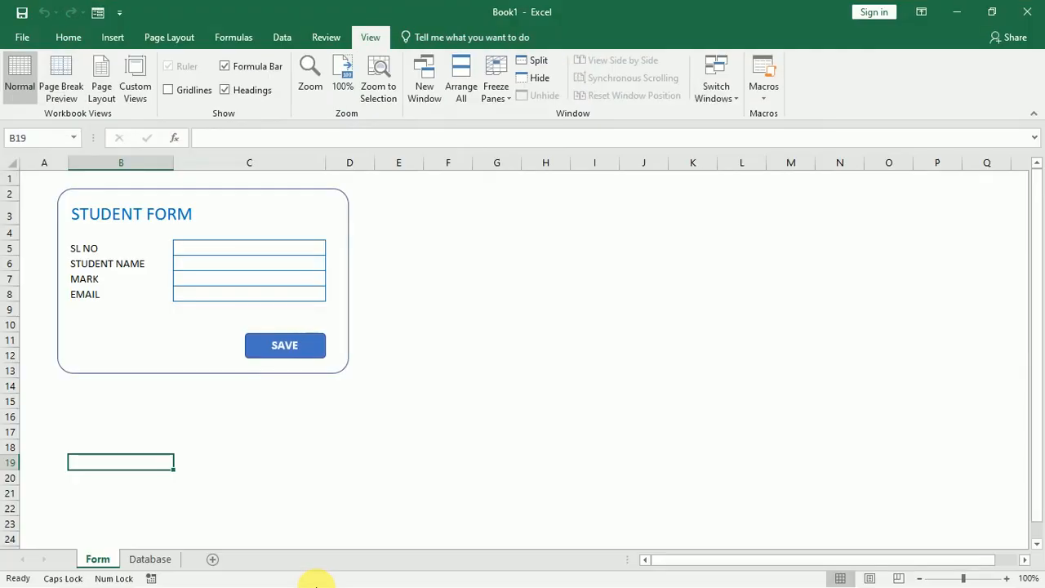
click(121, 251)
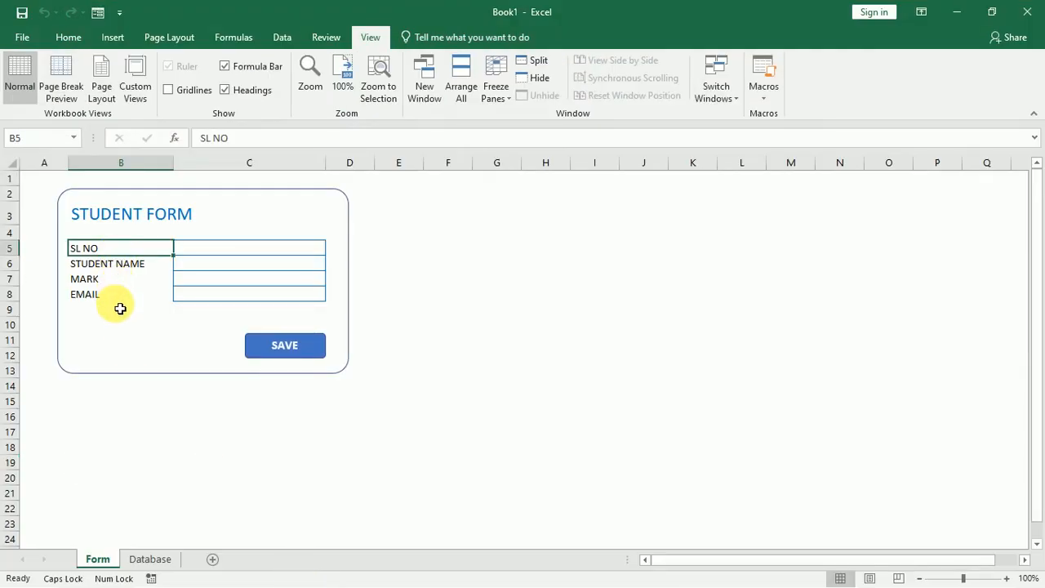
key(alt+Tab)
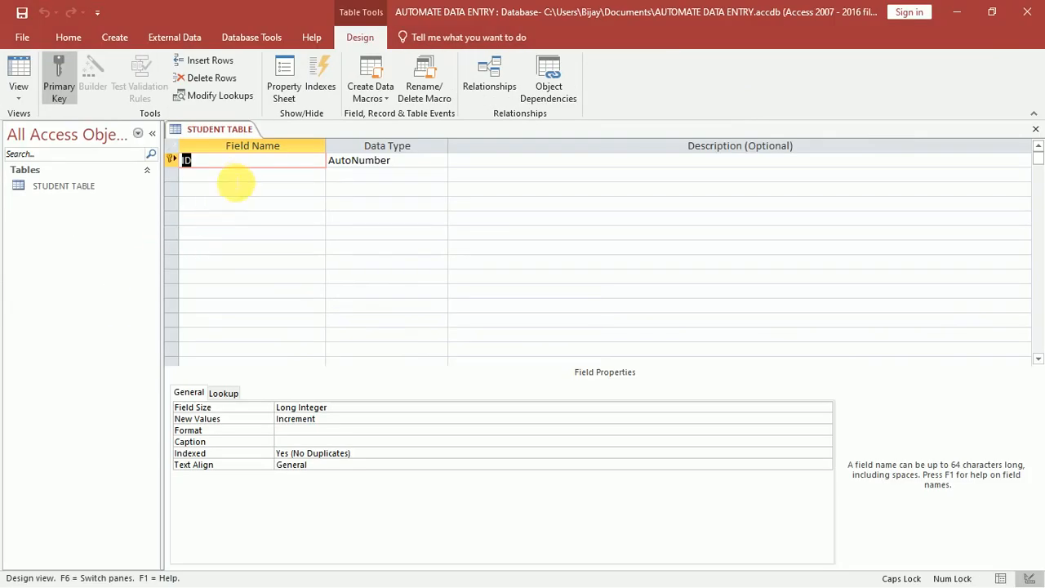
text(SL)
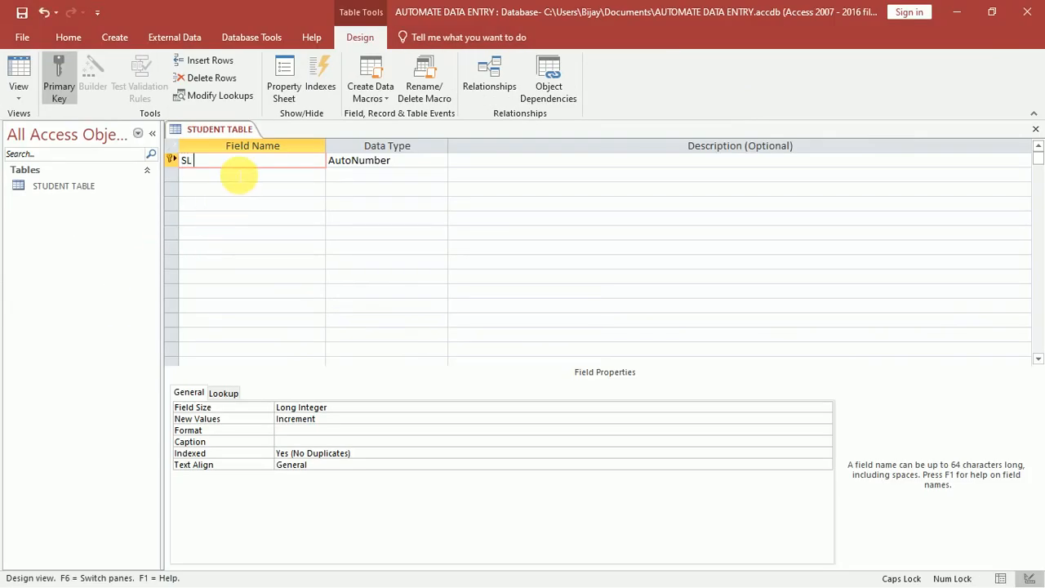
text( NO)
key(Tab)
key(Tab)
key(Tab)
text(S)
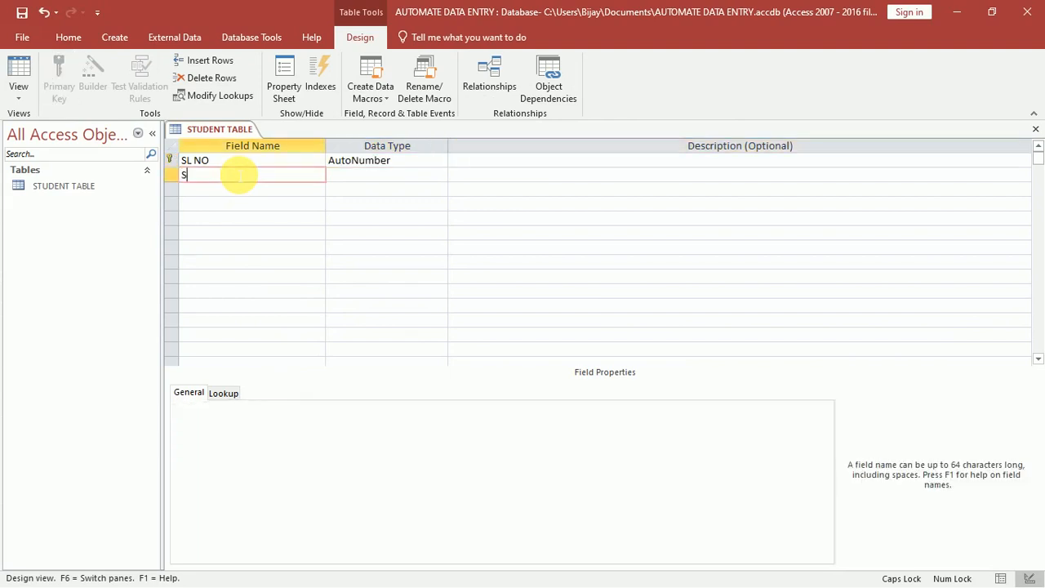
text(TUDENT NAME)
key(Tab)
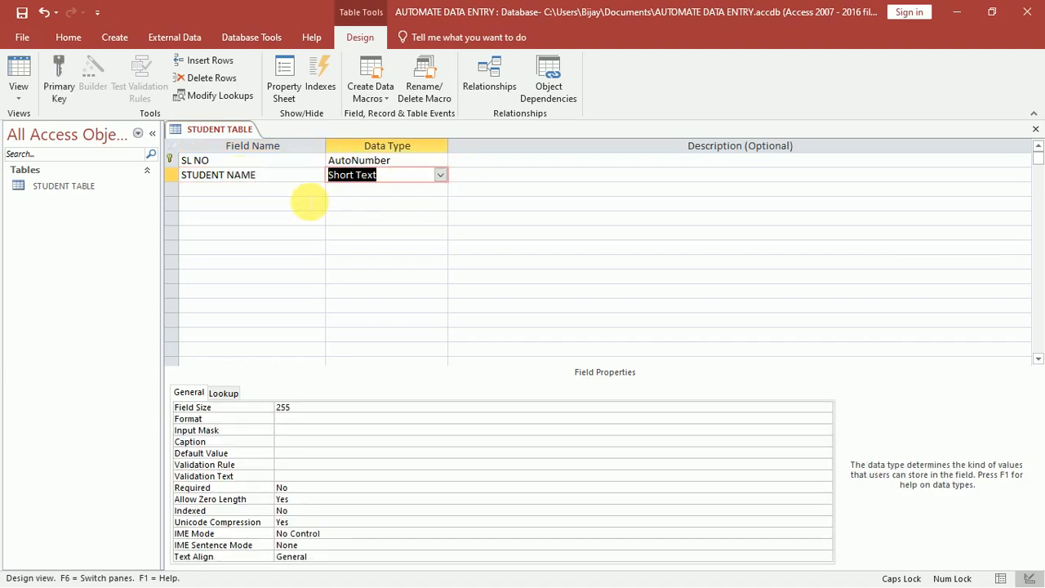
Add a 'MARK' field of type Number with 0 decimal places.
key(Tab)
key(Tab)
text(MARK)
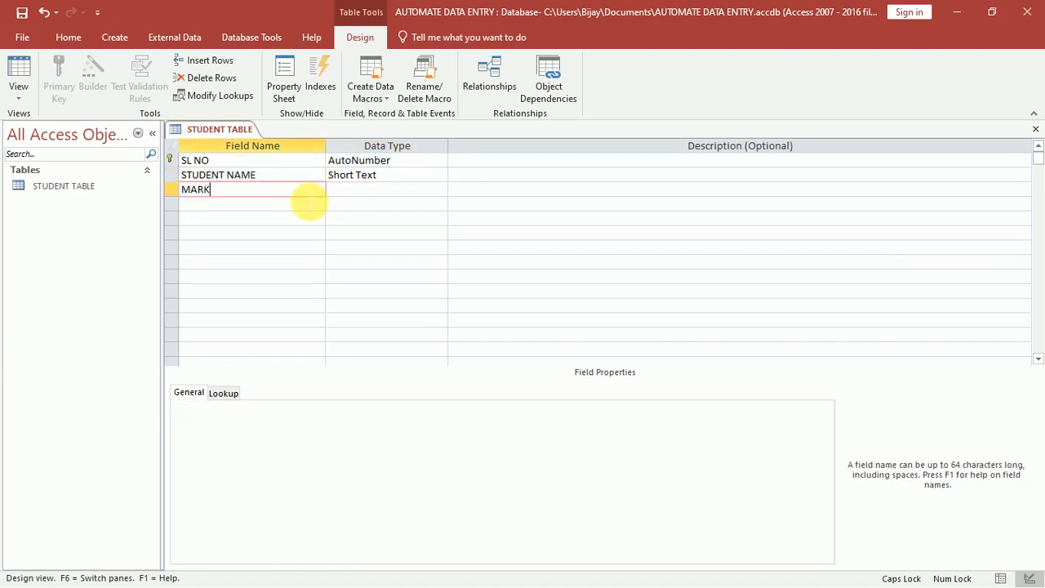
click(362, 191)
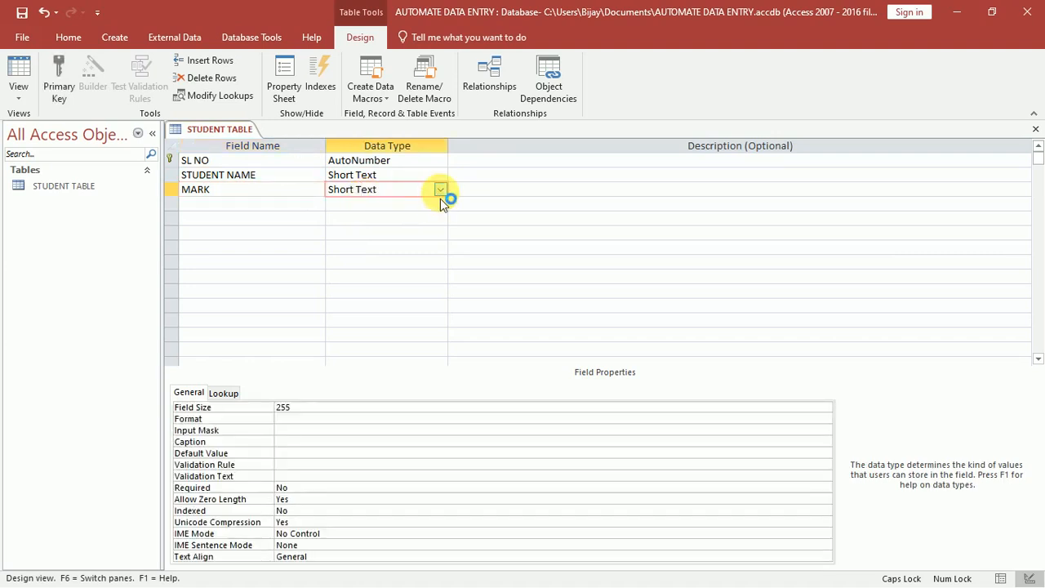
click(440, 191)
click(392, 235)
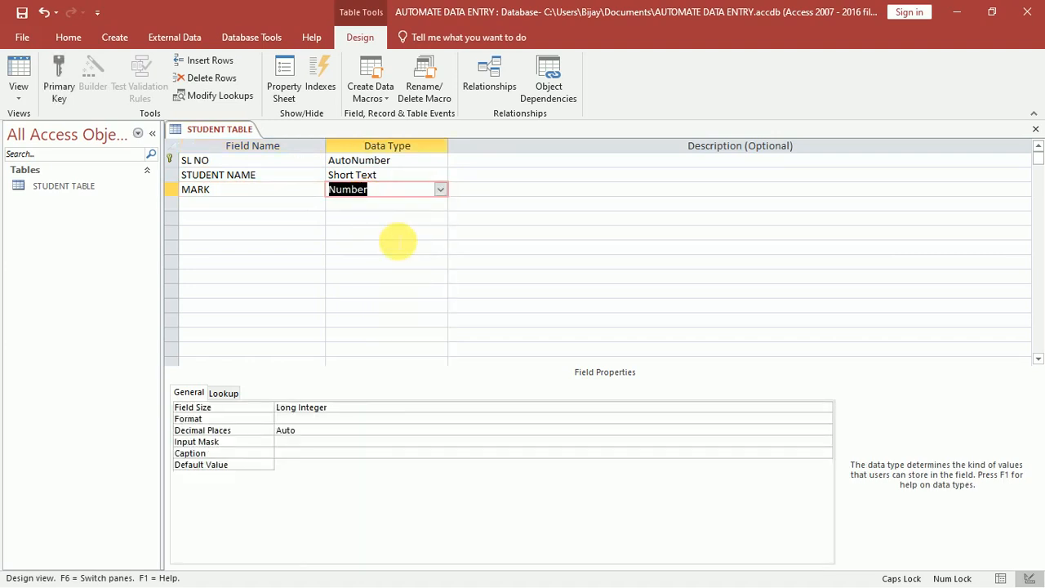
click(262, 431)
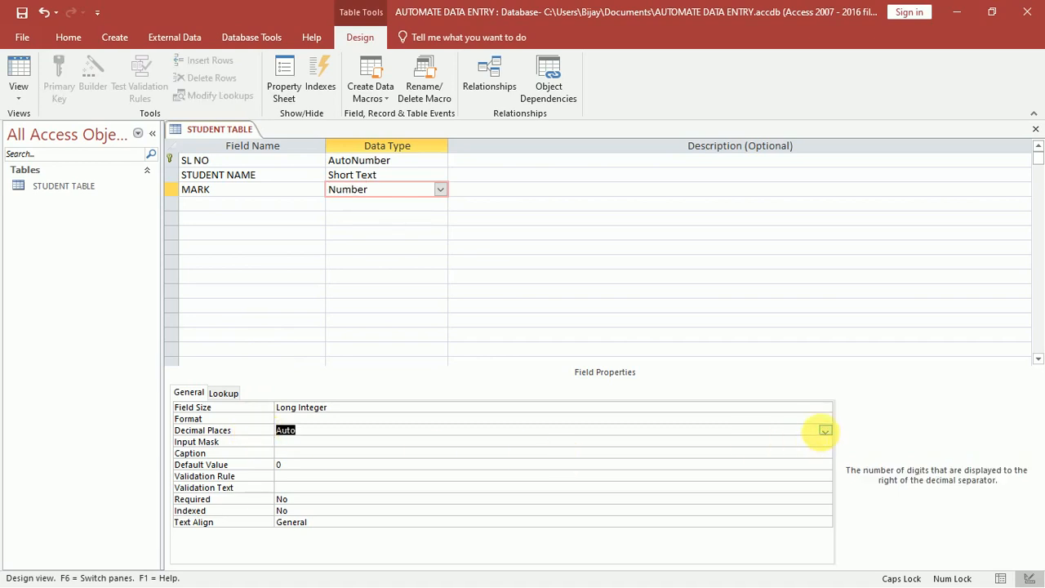
click(825, 431)
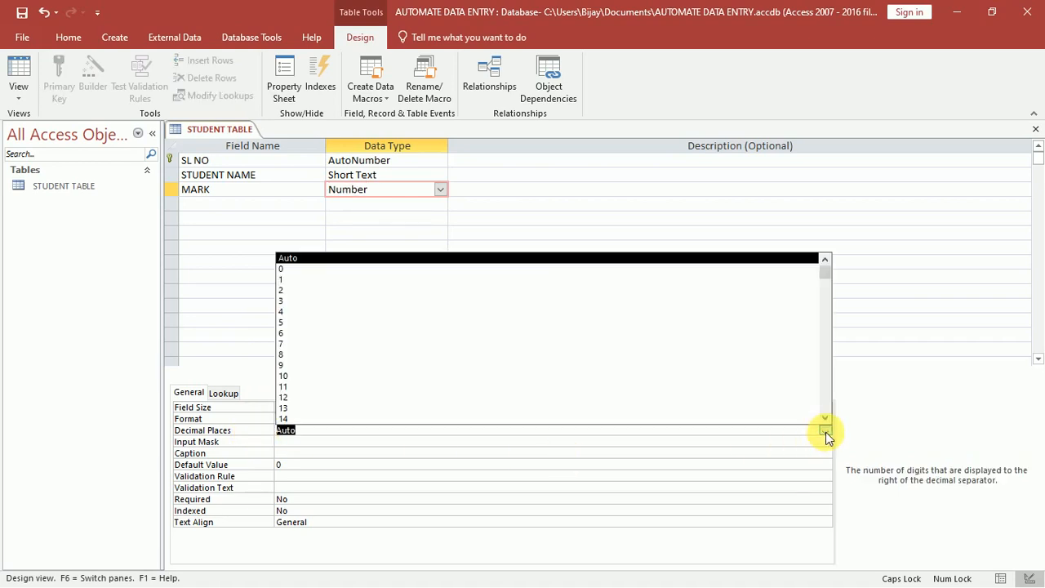
click(379, 269)
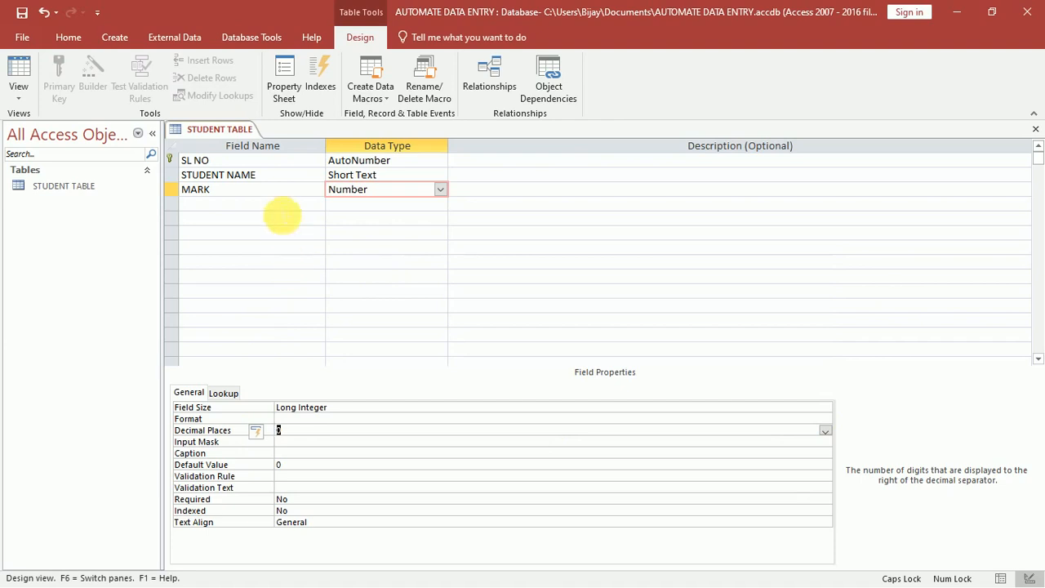
Add an 'EMAIL' field with the Hyperlink data type.
click(281, 205)
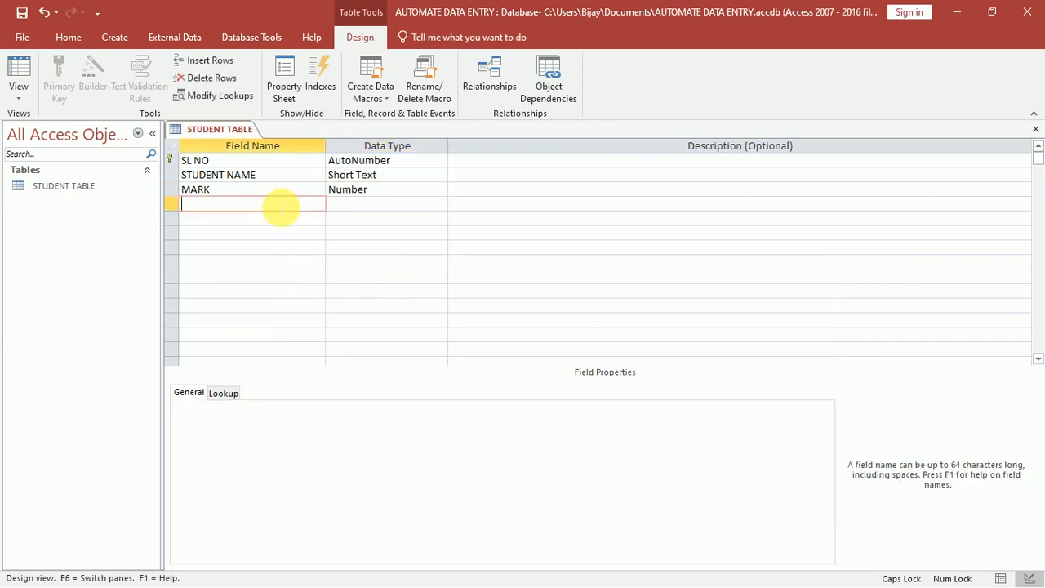
text(EMAIL)
click(403, 207)
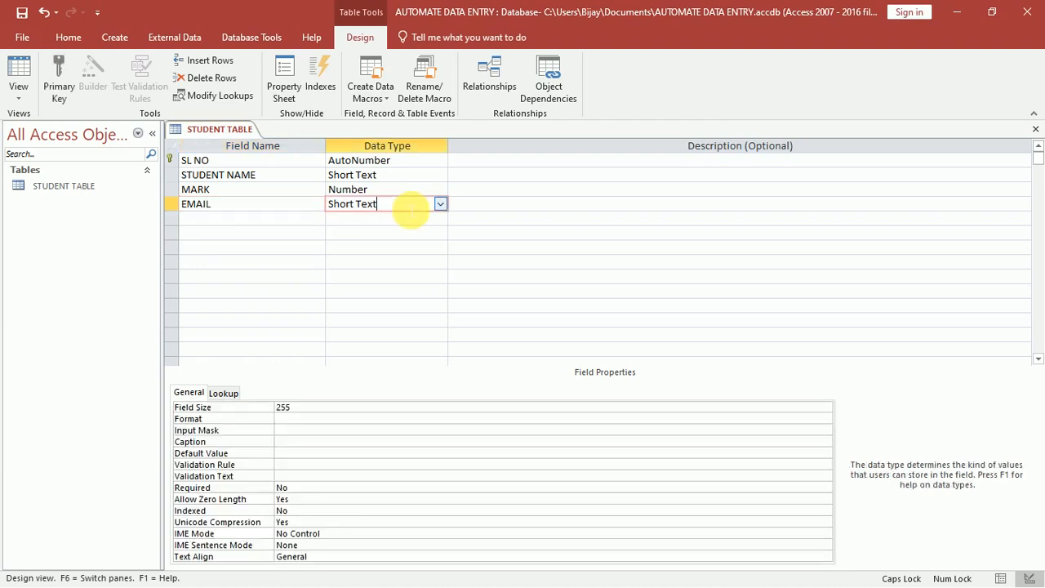
click(439, 204)
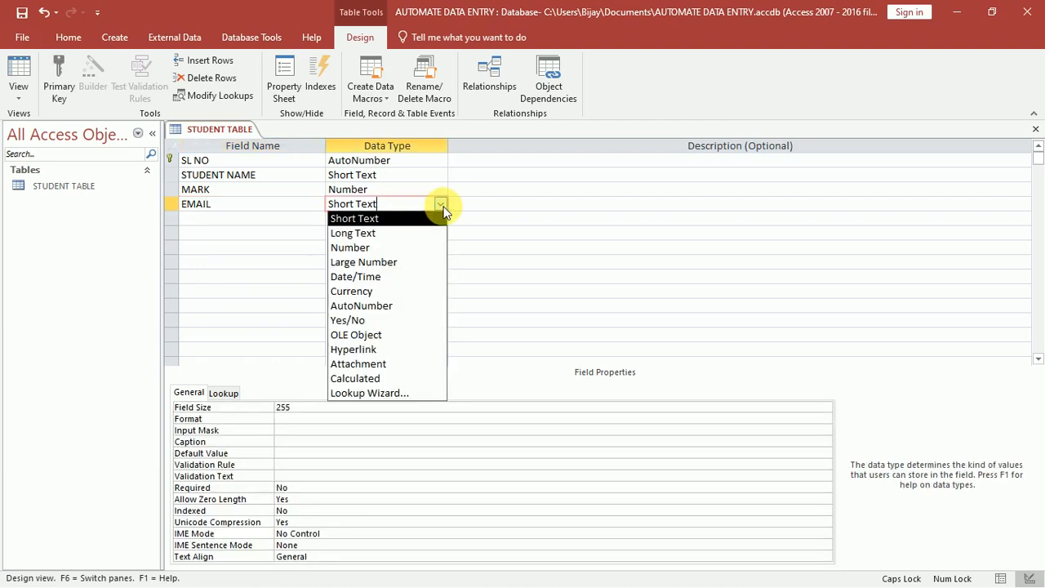
click(379, 351)
click(476, 207)
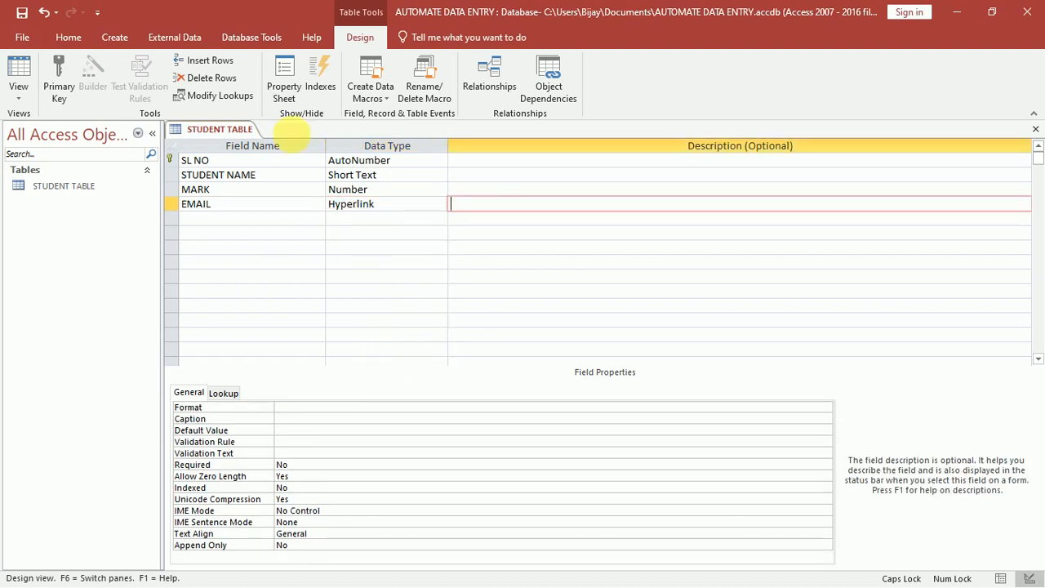
Save the STUDENT TABLE design and switch to Datasheet View.
right_click(199, 131)
click(218, 136)
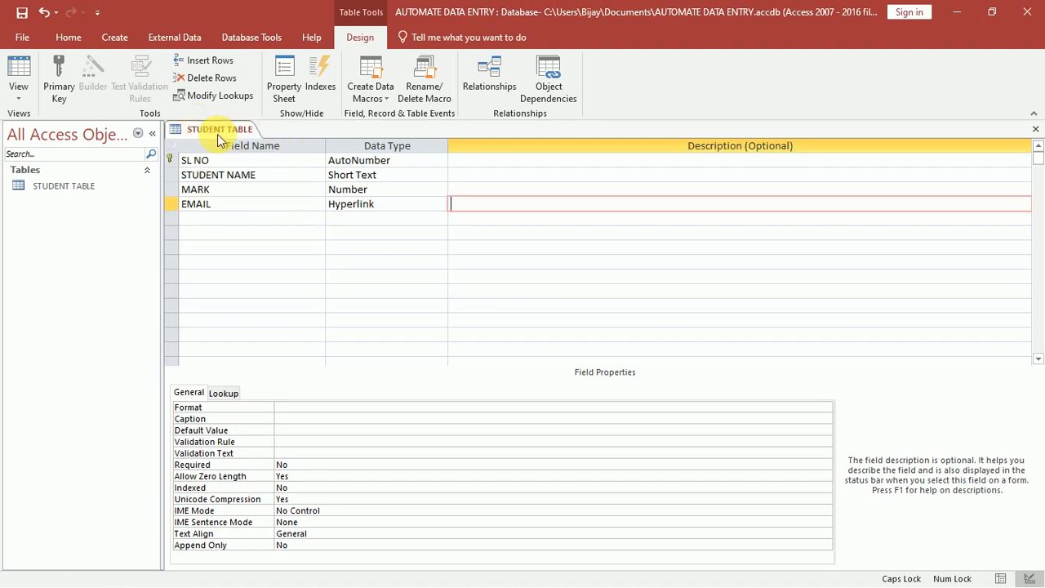
click(22, 95)
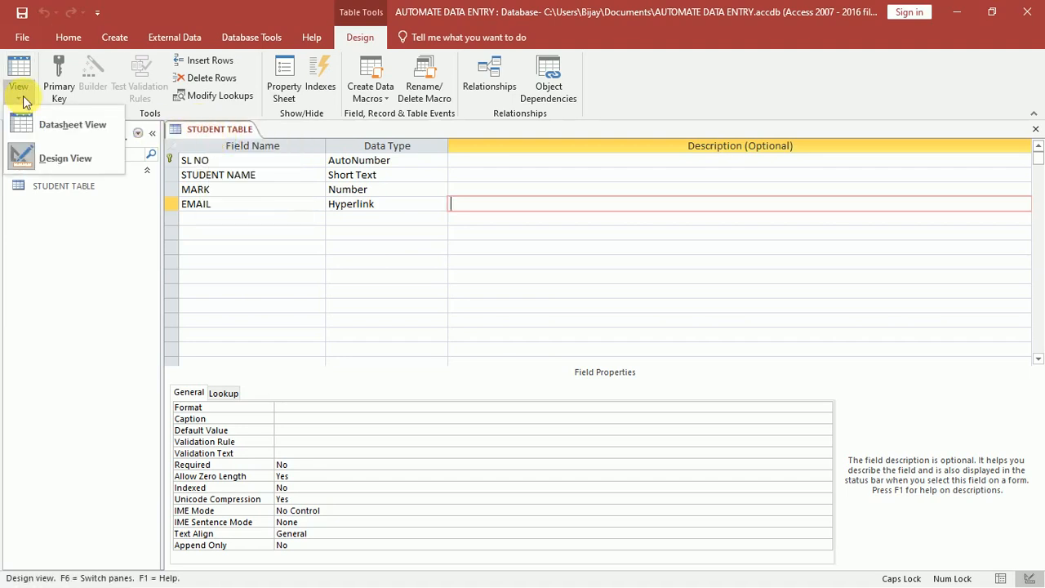
click(30, 123)
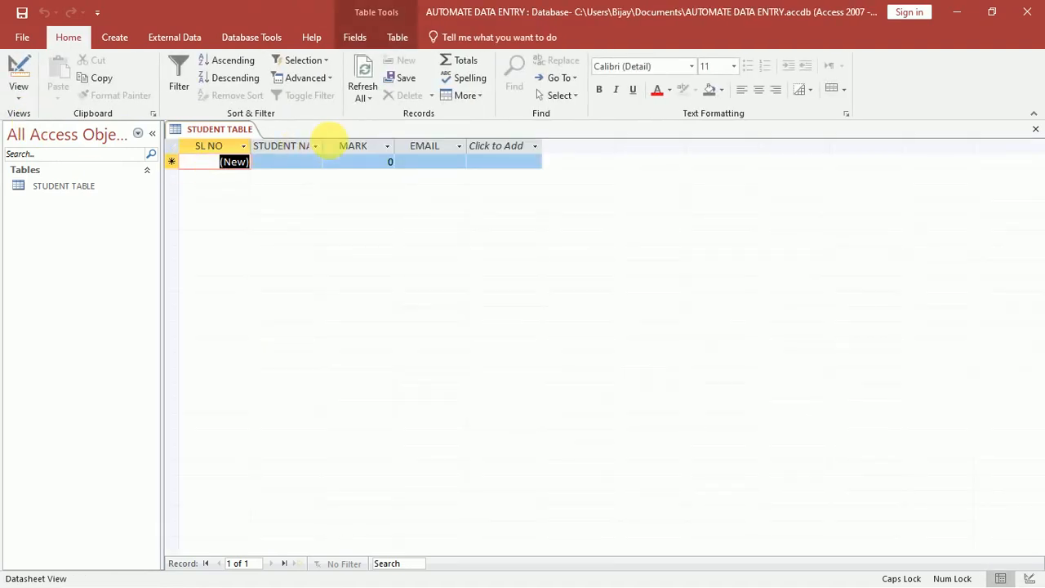
Widen the STUDENT NAME, MARK and EMAIL columns in the datasheet.
drag(329, 147, 447, 147)
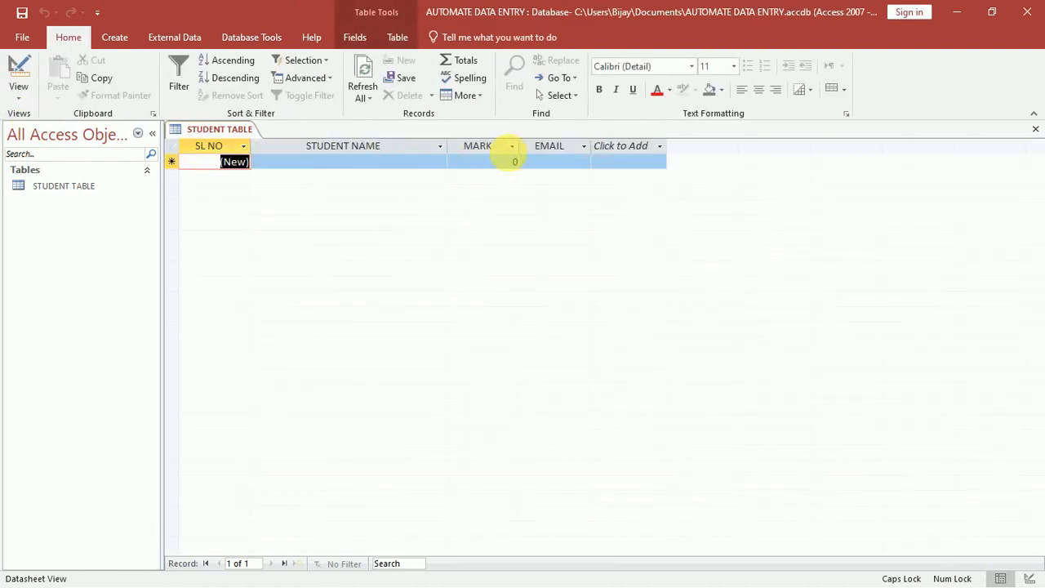
mouse_move(520, 149)
mouse_down()
mouse_move(541, 155)
mouse_move(535, 149)
mouse_up()
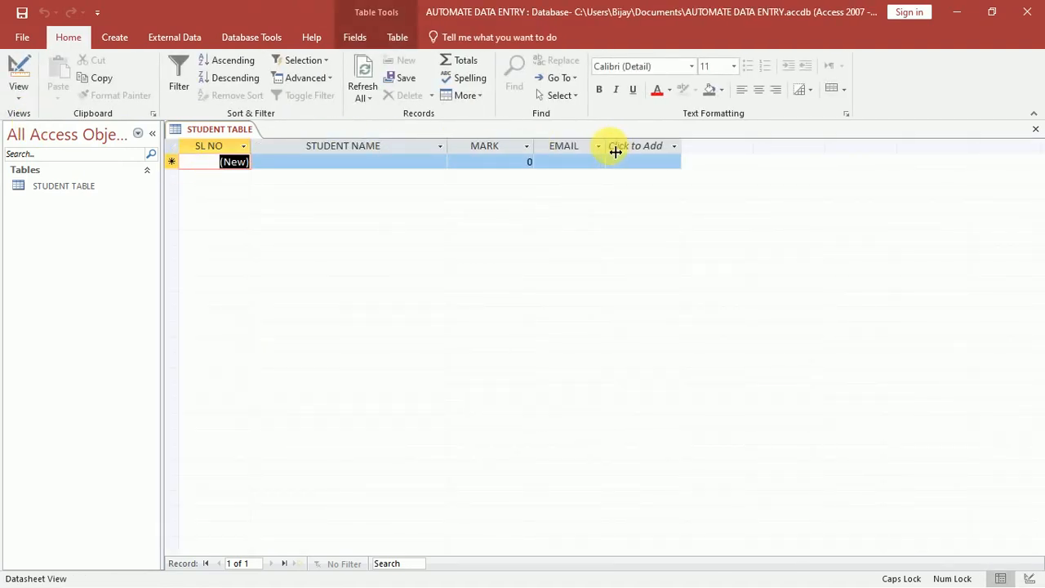
drag(615, 151, 717, 147)
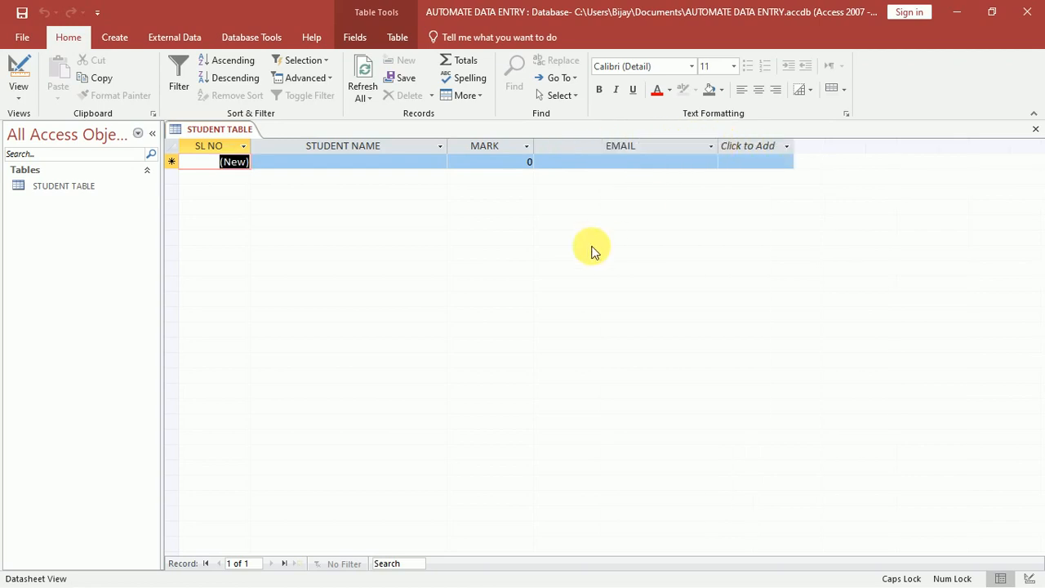
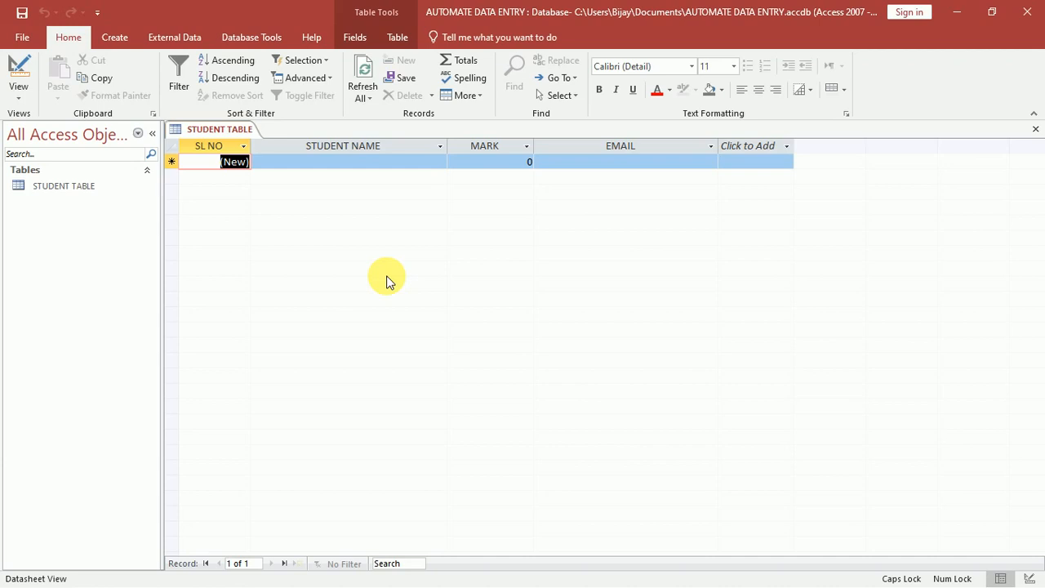
Start the Form Wizard with STUDENT NAME, MARK and EMAIL from STUDENT TABLE, excluding SL NO.
click(113, 45)
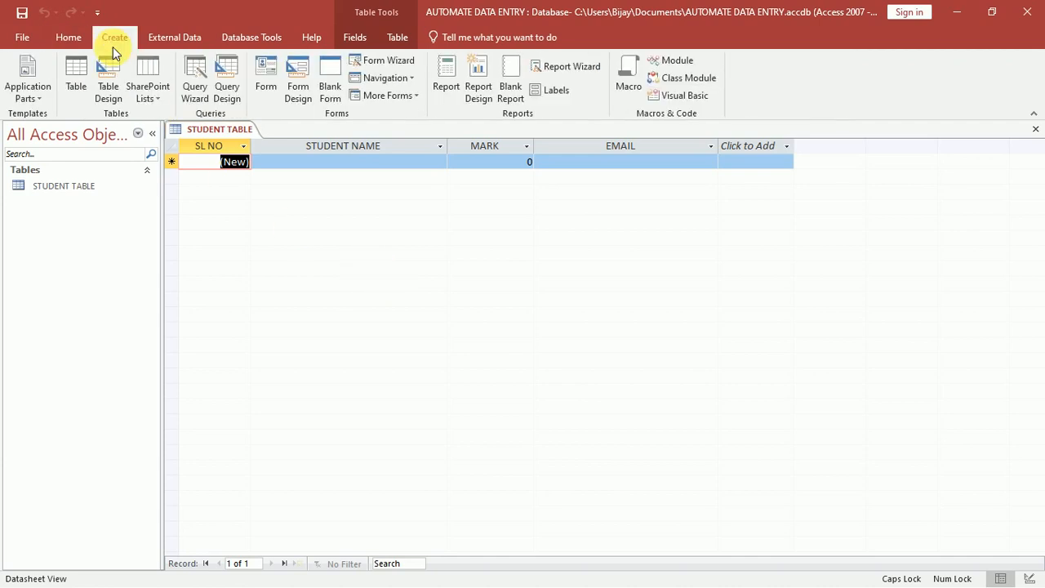
click(392, 62)
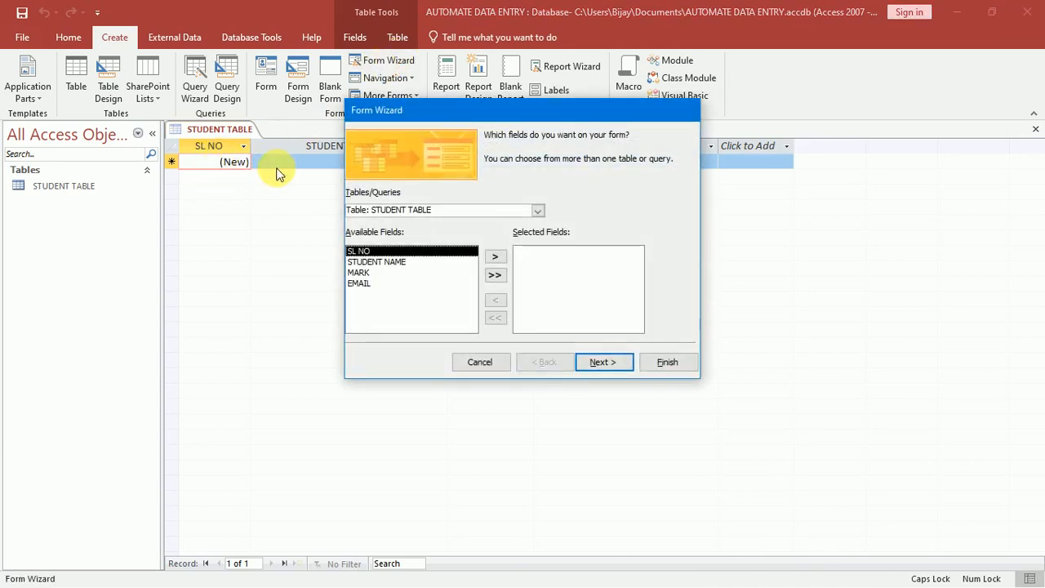
click(494, 275)
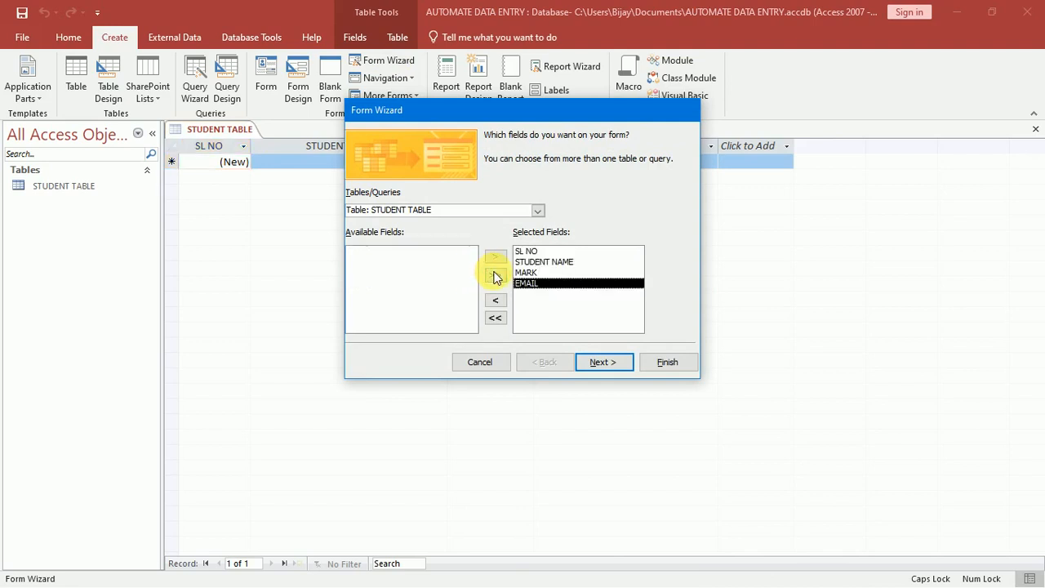
click(546, 253)
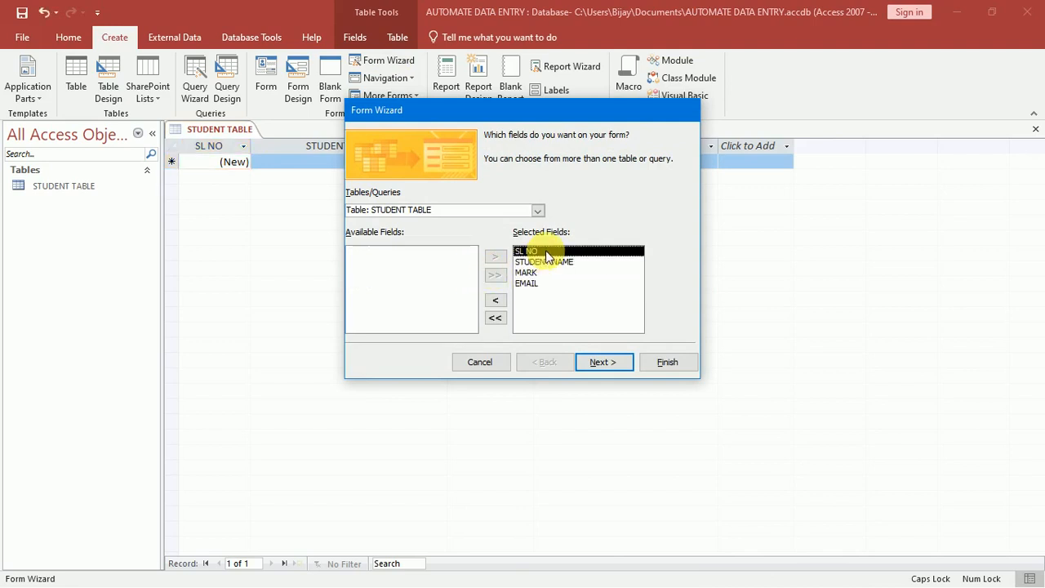
click(497, 301)
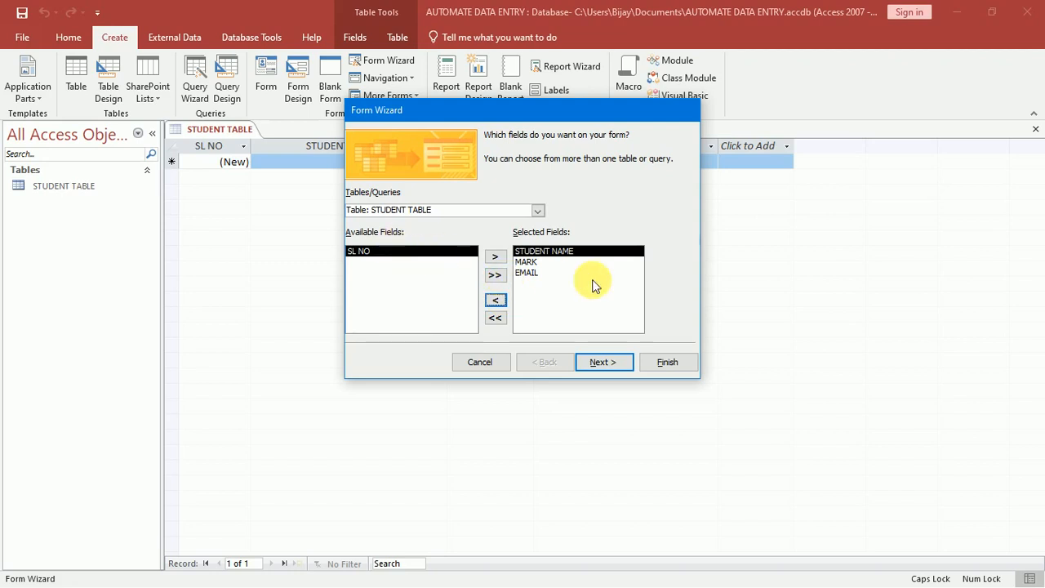
click(619, 363)
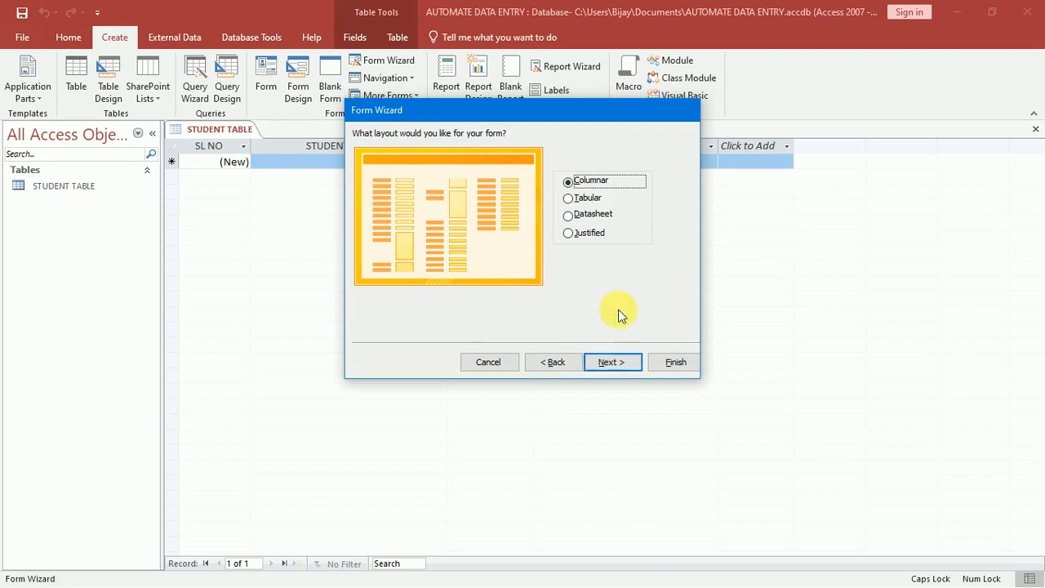
Compare the layout previews and choose the Columnar layout for the form.
click(589, 201)
click(593, 214)
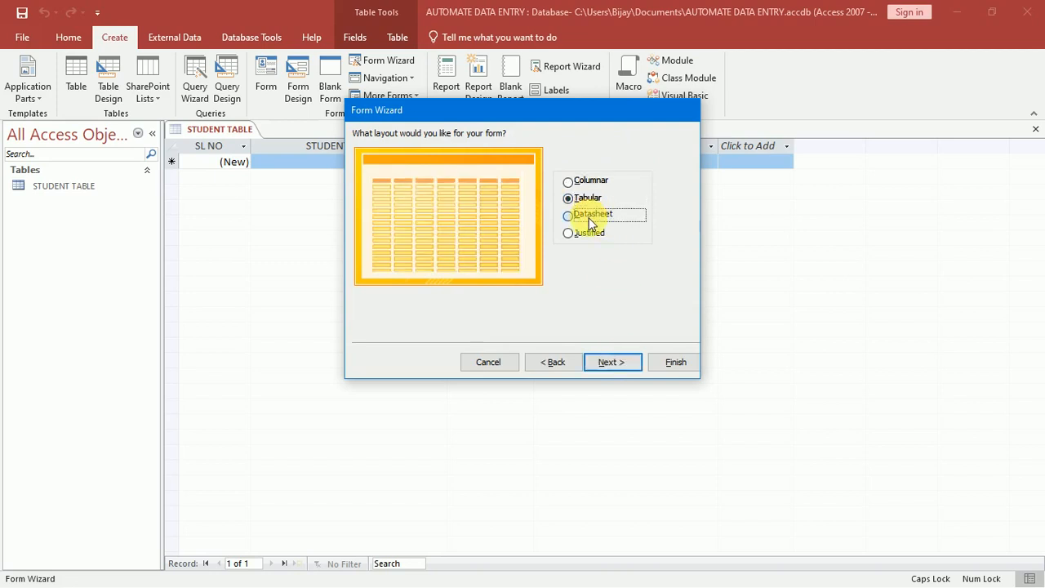
click(583, 234)
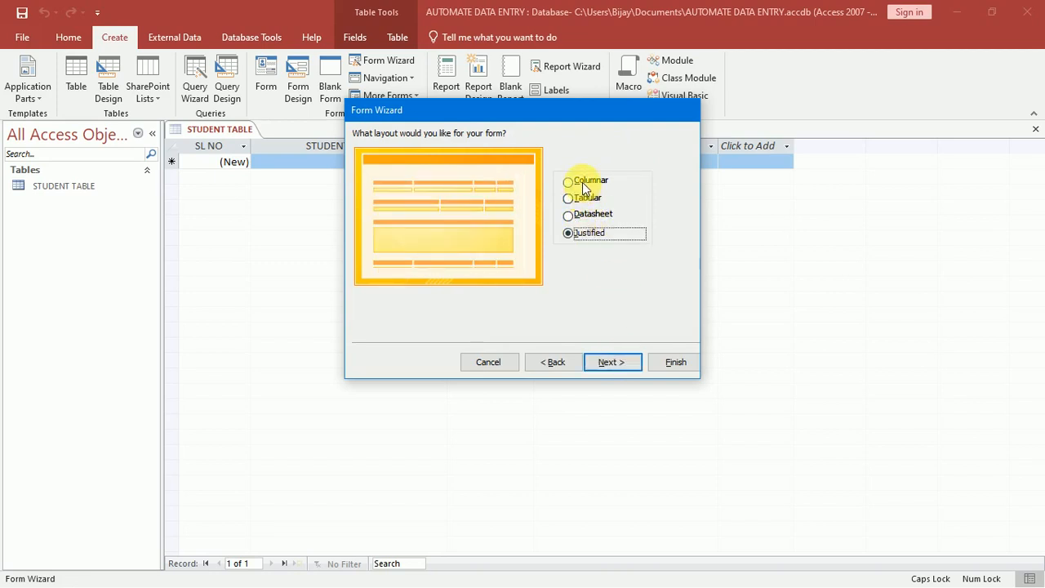
click(582, 182)
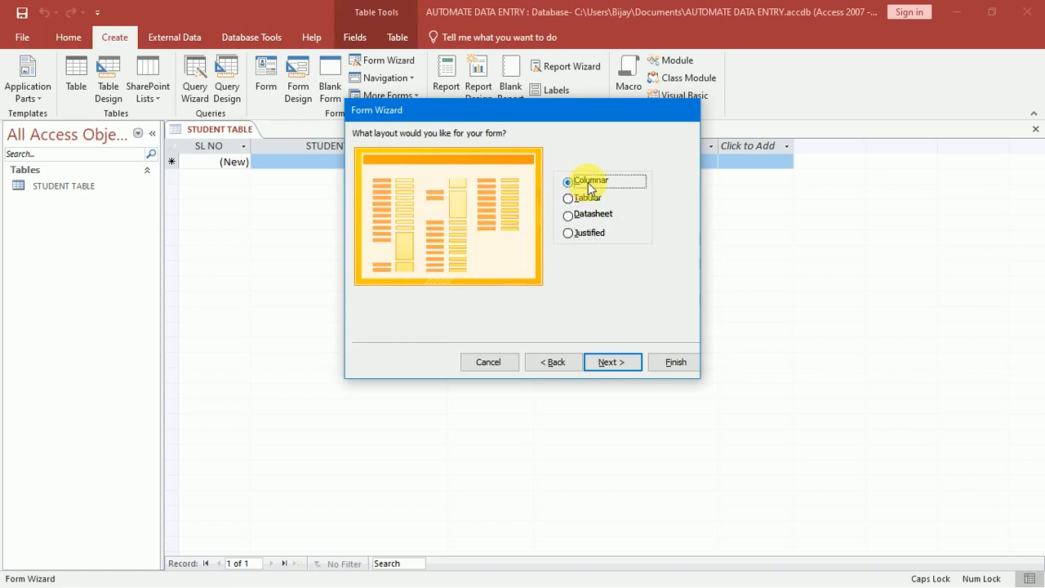
click(601, 364)
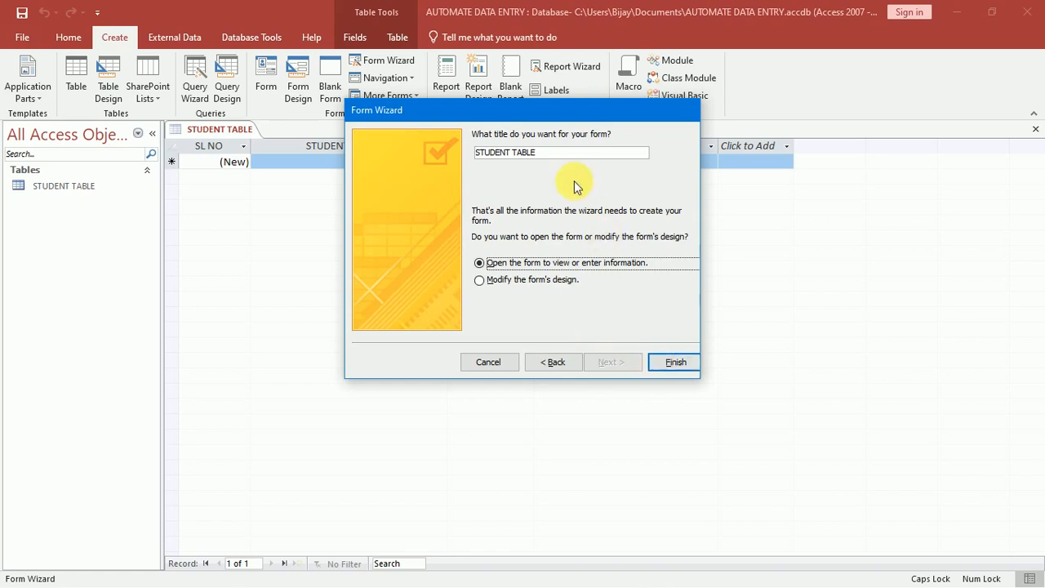
Title the form STUDENT FORM and finish the wizard.
click(548, 154)
drag(549, 154, 521, 155)
text(FORM)
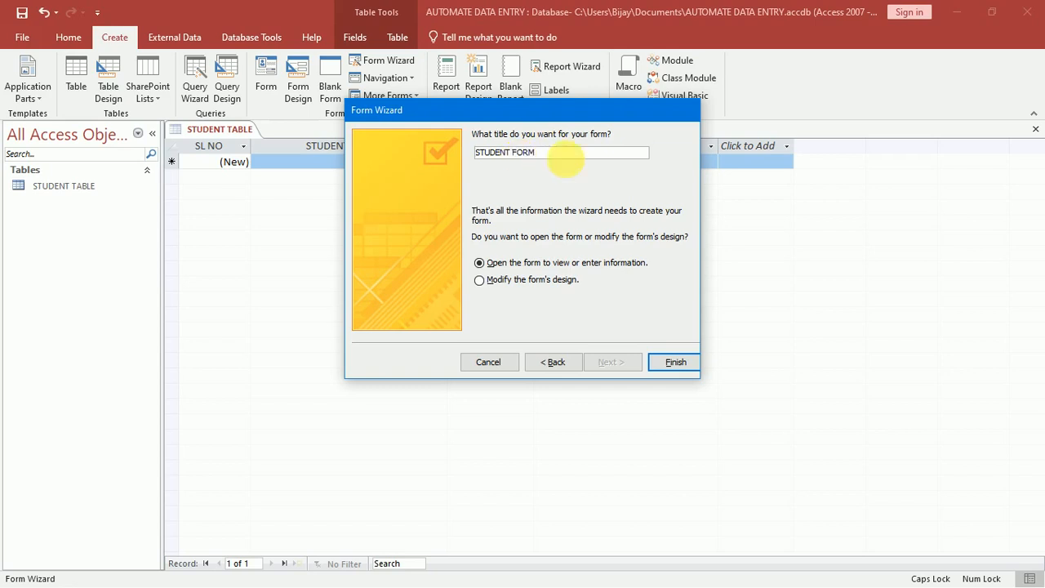
click(681, 362)
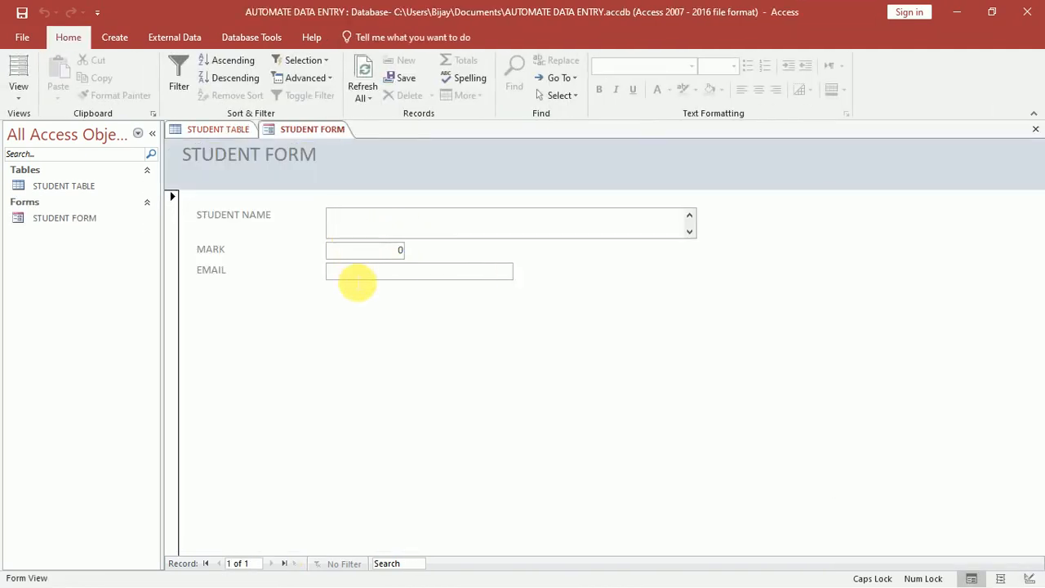
Switch STUDENT FORM to Layout View and select the STUDENT NAME text box.
click(357, 282)
click(373, 223)
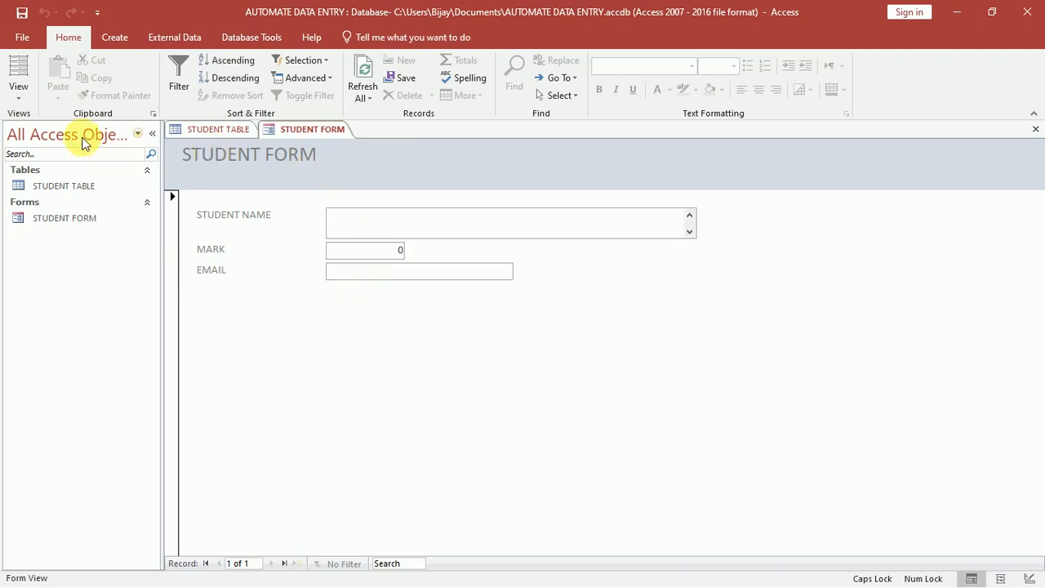
click(23, 101)
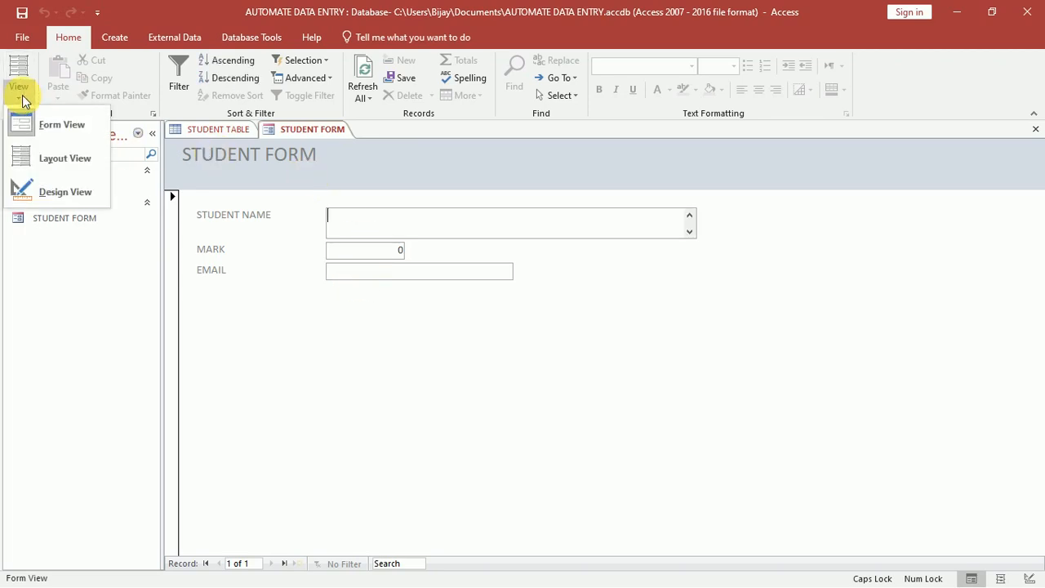
click(37, 158)
click(497, 234)
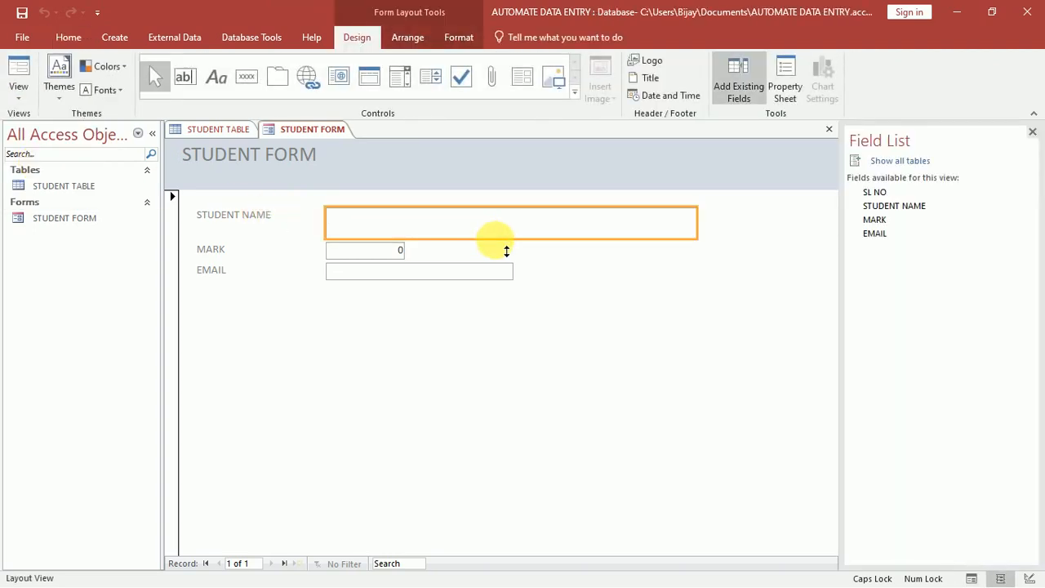
Shrink STUDENT NAME to one line and move the MARK and EMAIL boxes and labels up beneath it.
drag(507, 249, 500, 228)
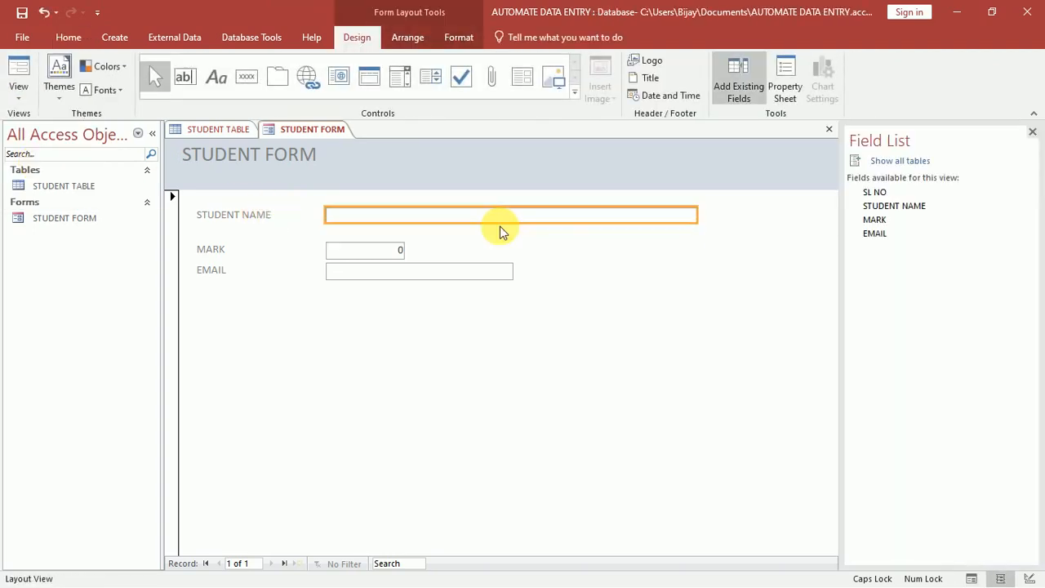
click(561, 314)
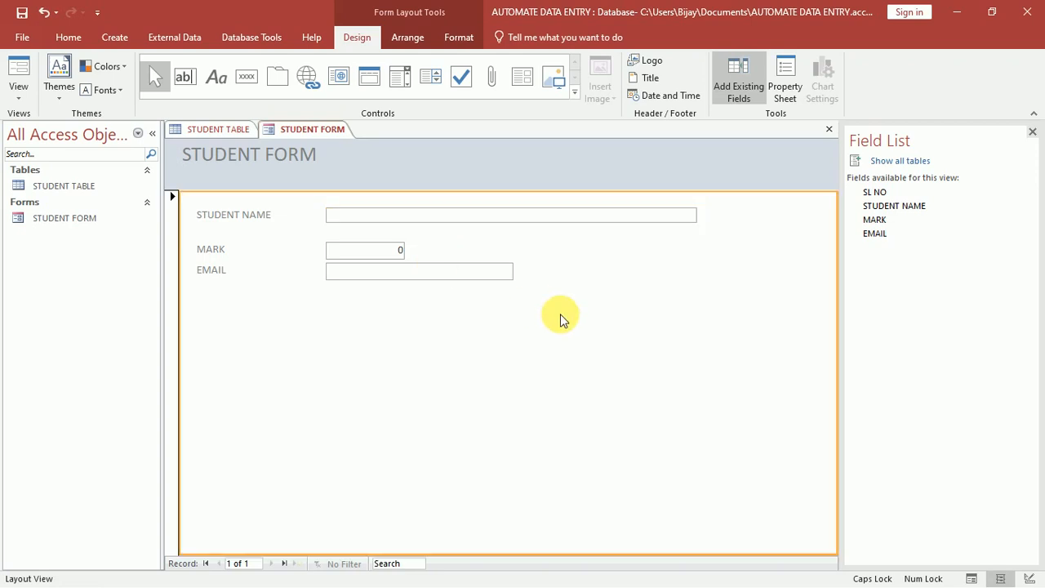
click(220, 260)
click(339, 258)
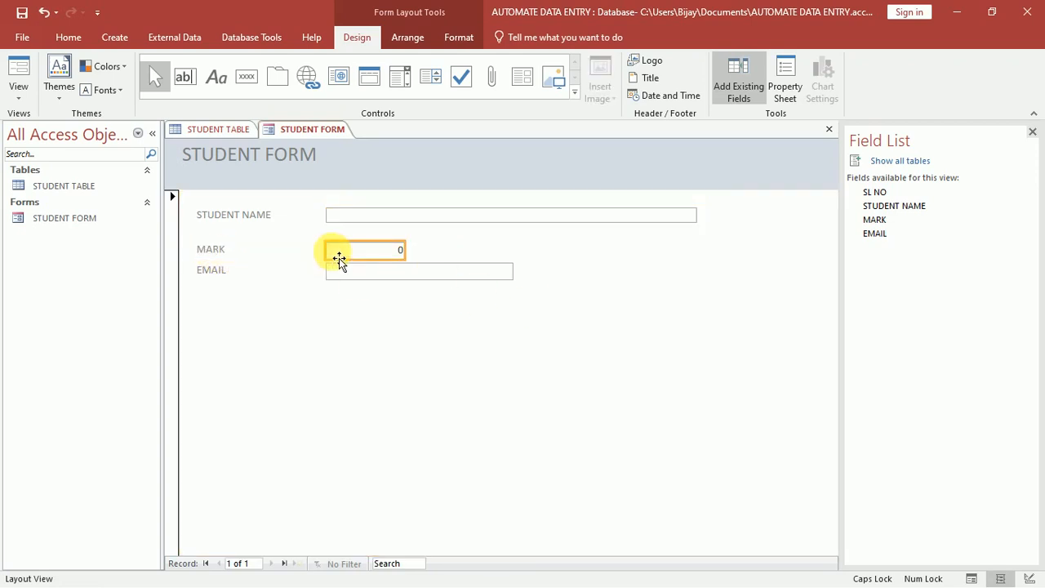
drag(339, 258, 333, 257)
drag(227, 256, 221, 253)
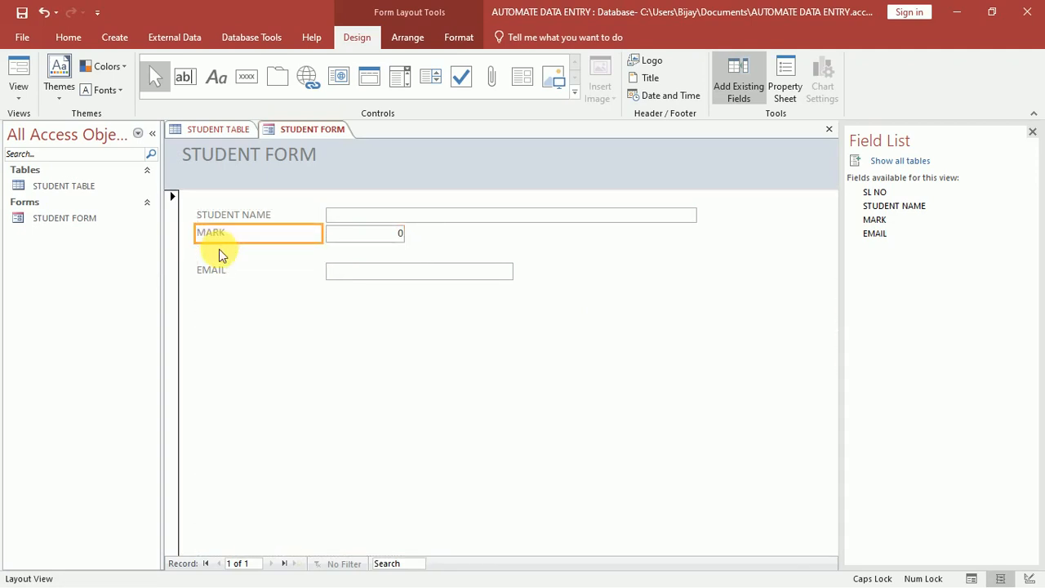
click(353, 276)
drag(353, 277, 345, 273)
drag(215, 278, 216, 275)
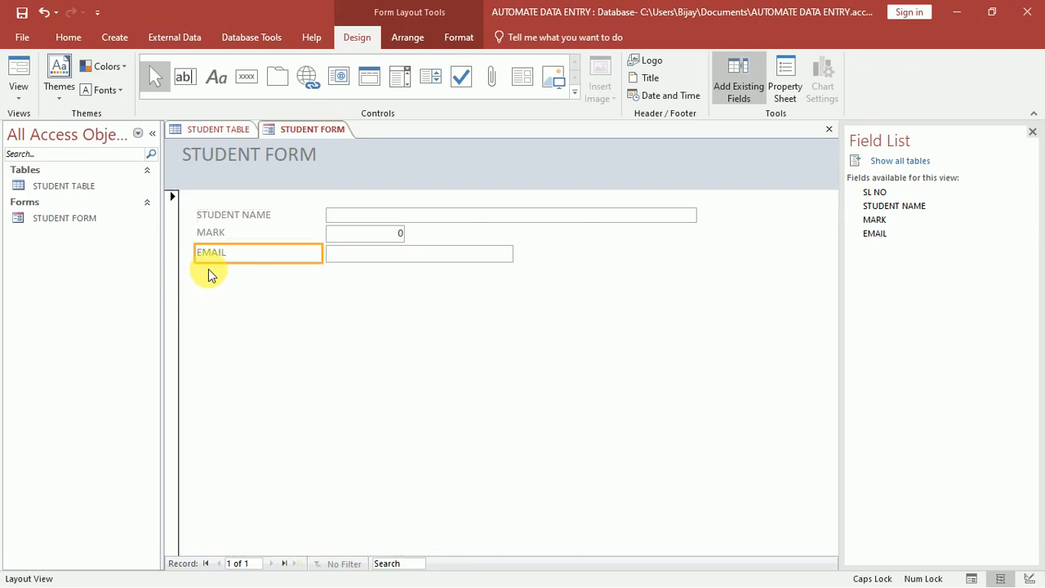
click(310, 295)
Nudge the MARK label into line with the other field labels.
click(219, 236)
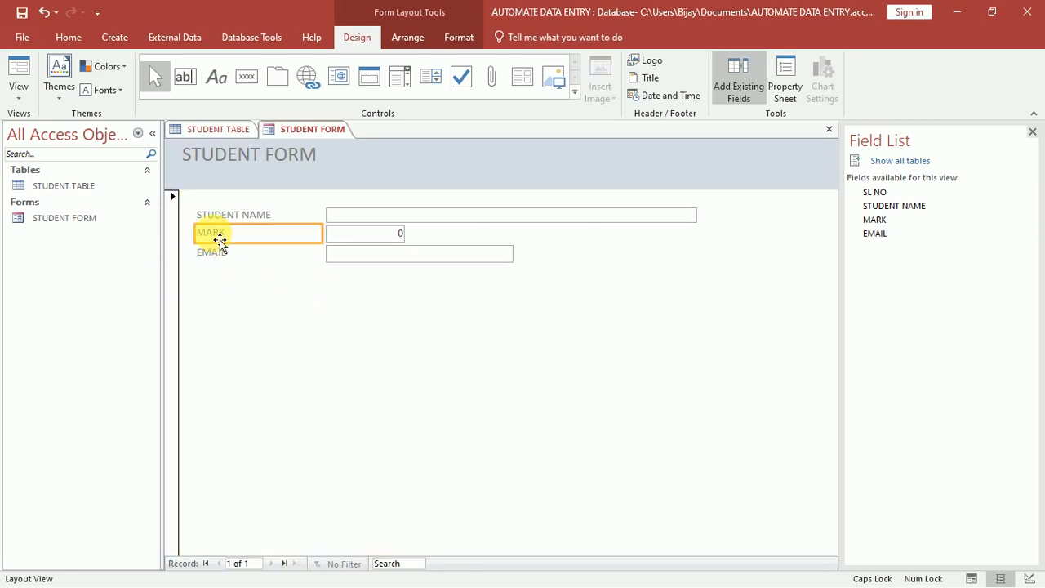
drag(219, 237, 220, 241)
key(Up)
click(218, 237)
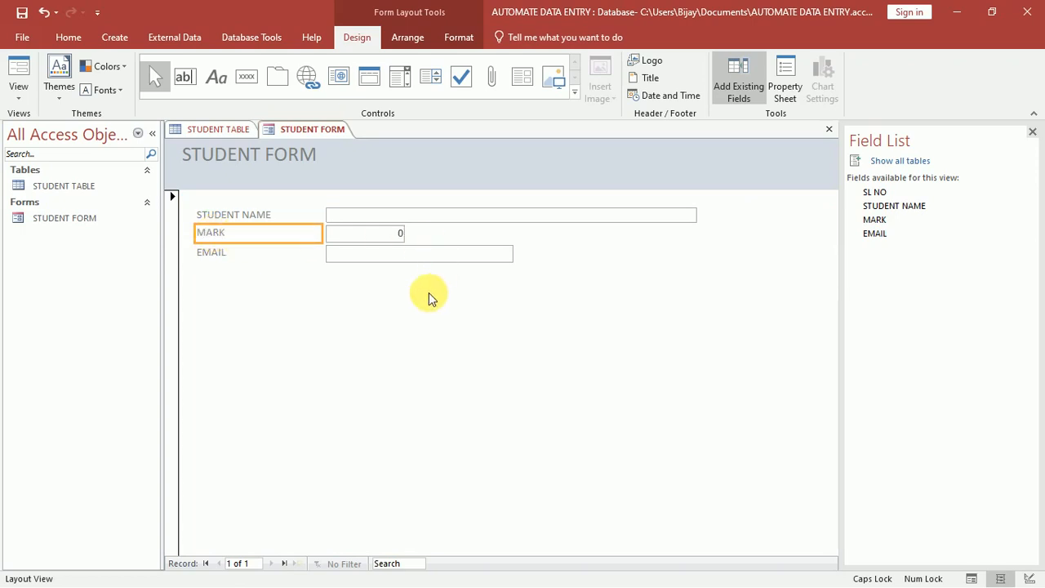
click(241, 259)
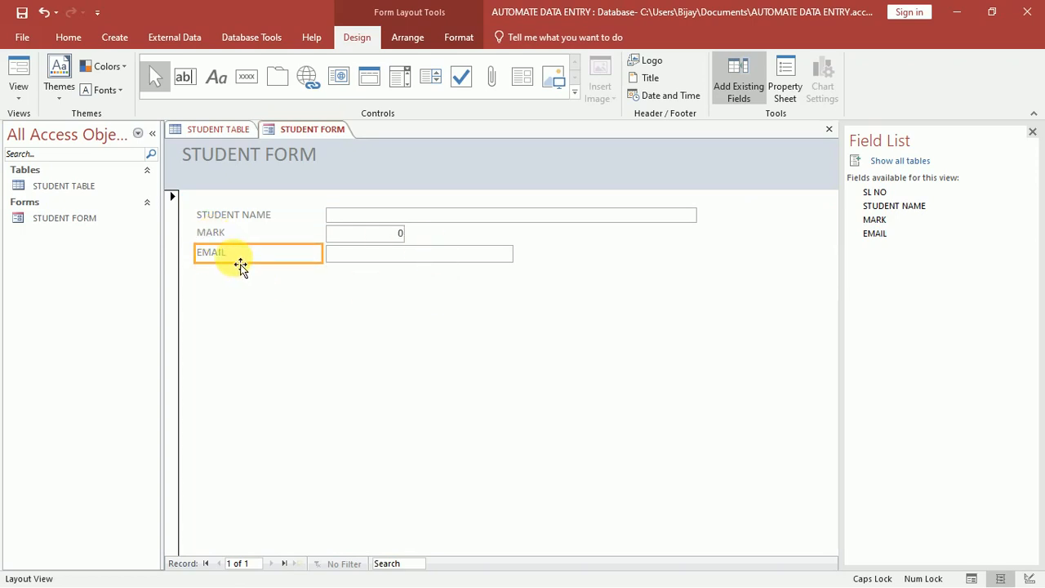
click(457, 281)
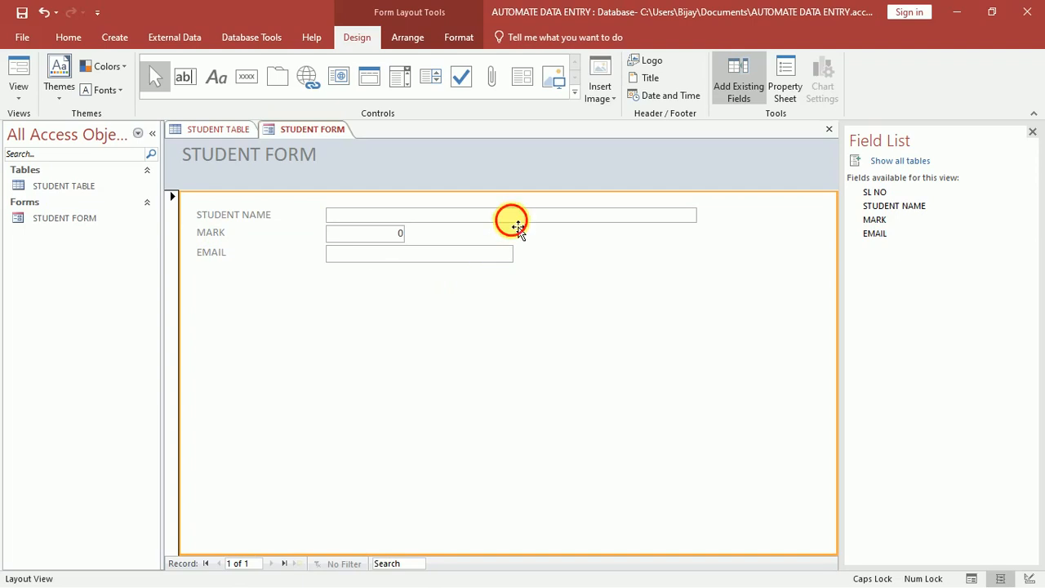
Narrow the STUDENT NAME box to the EMAIL box's width and widen the MARK box slightly.
click(510, 216)
drag(469, 217, 472, 211)
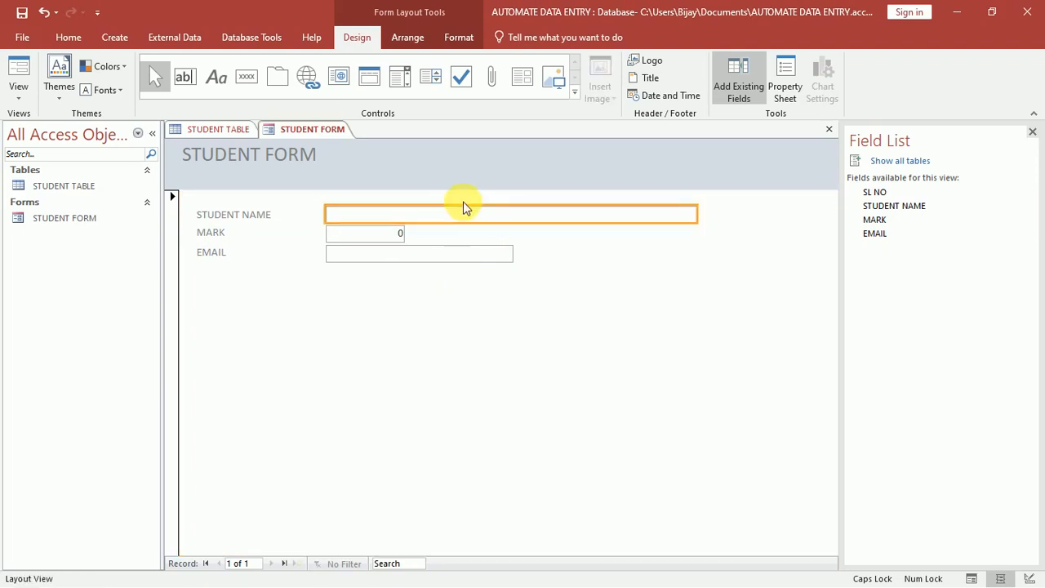
click(460, 289)
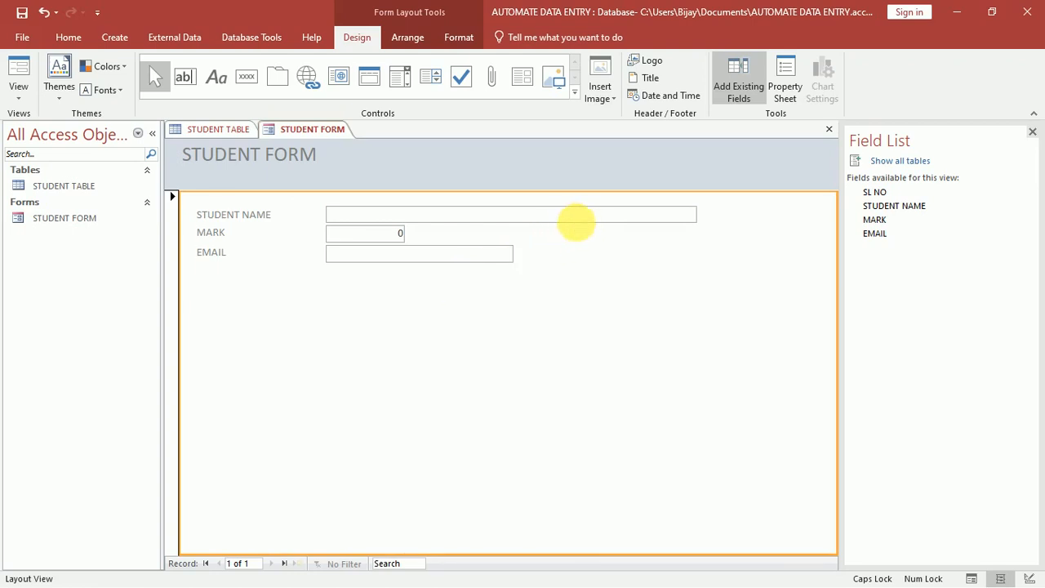
click(573, 217)
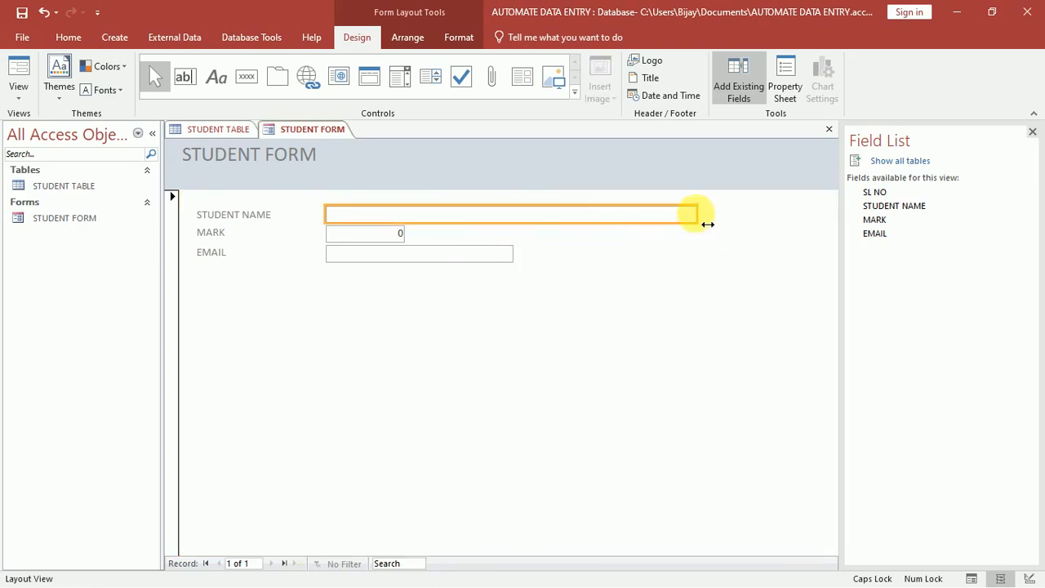
drag(707, 223, 517, 226)
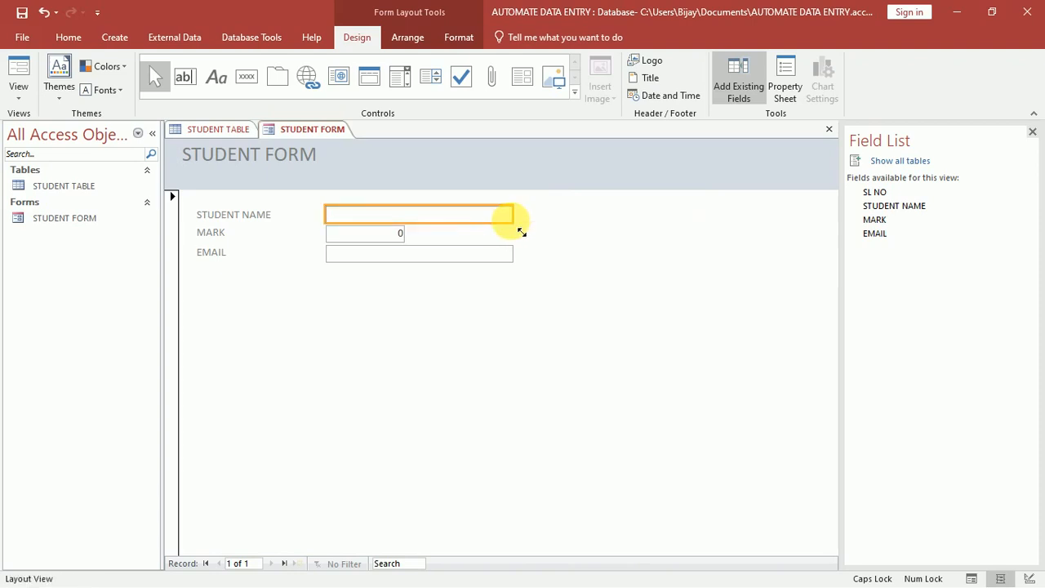
click(404, 242)
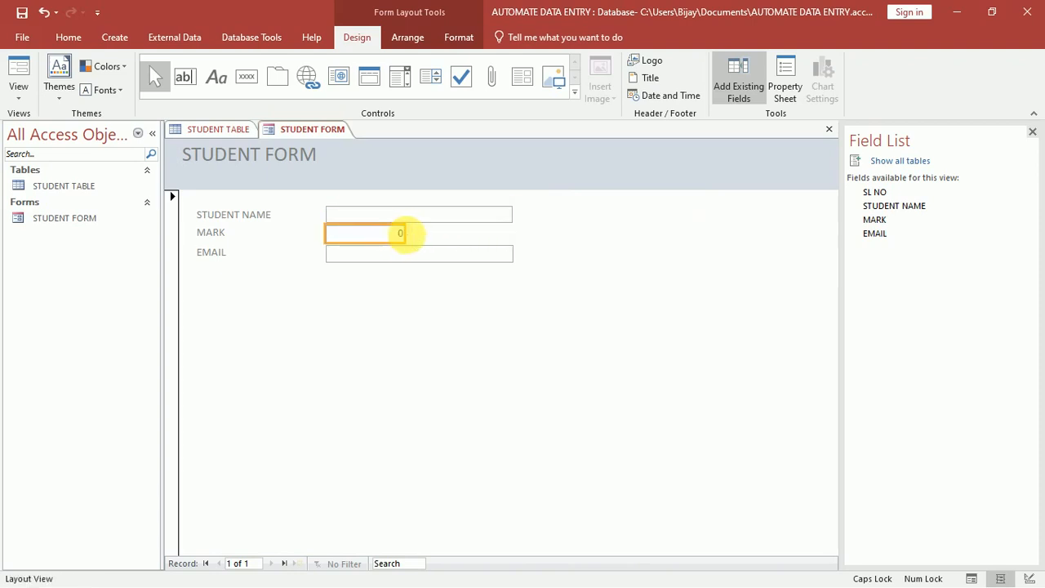
drag(414, 245, 428, 267)
click(457, 276)
click(456, 258)
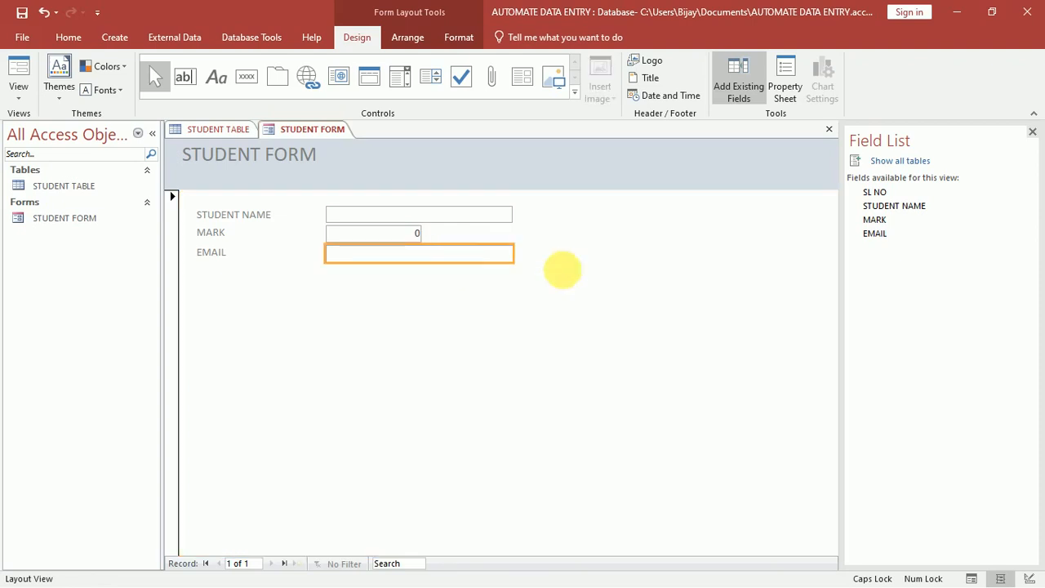
click(562, 270)
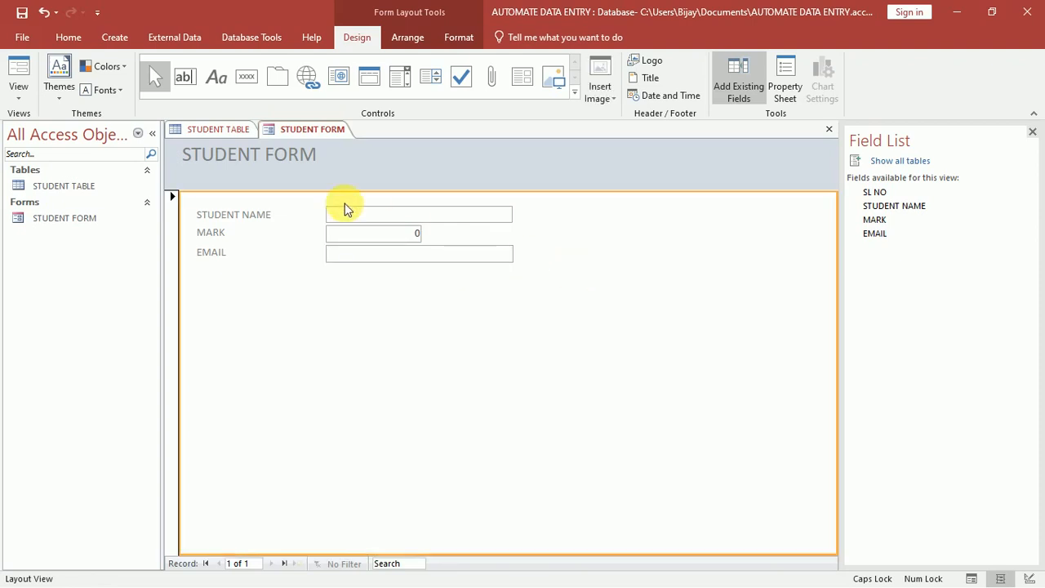
Switch to Form View and enter the first student's name, mark 452 and e-mail address.
click(30, 95)
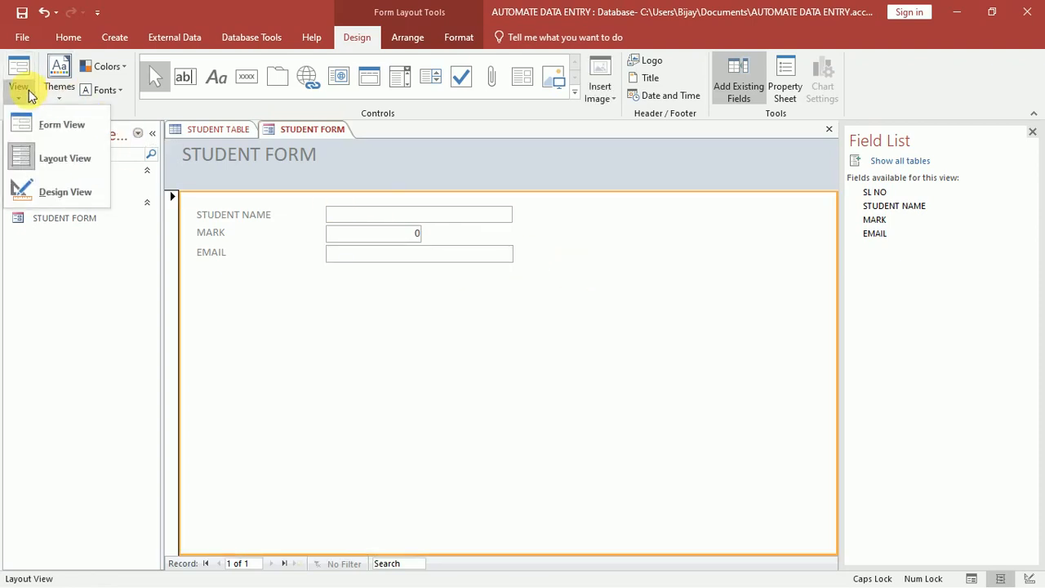
click(36, 124)
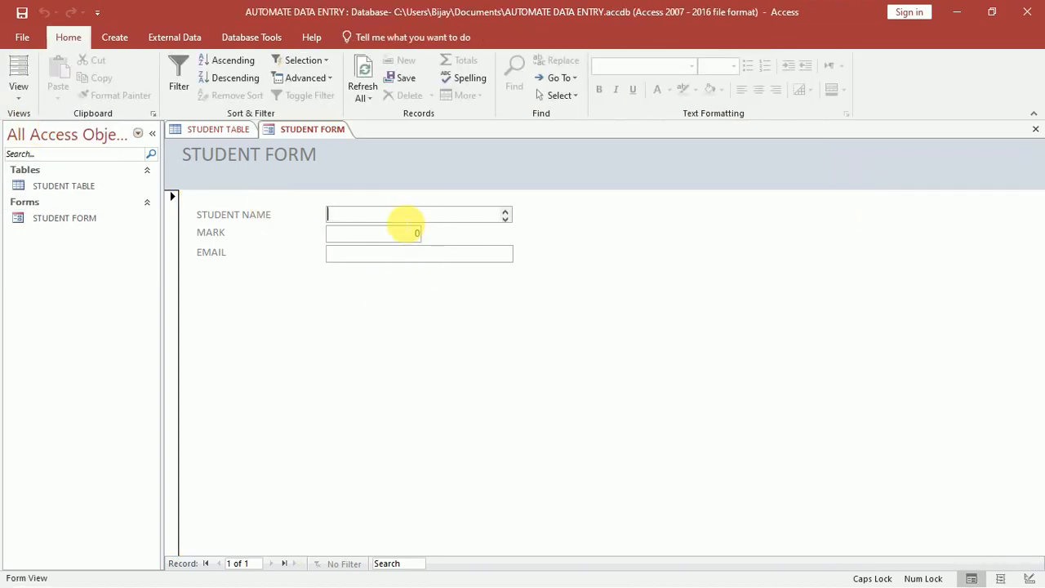
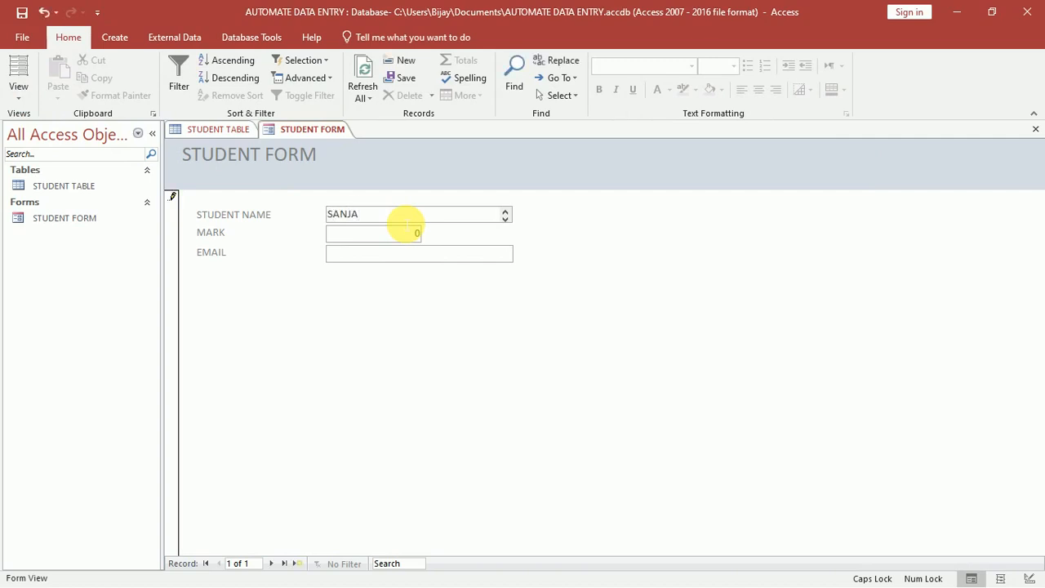
key(Tab)
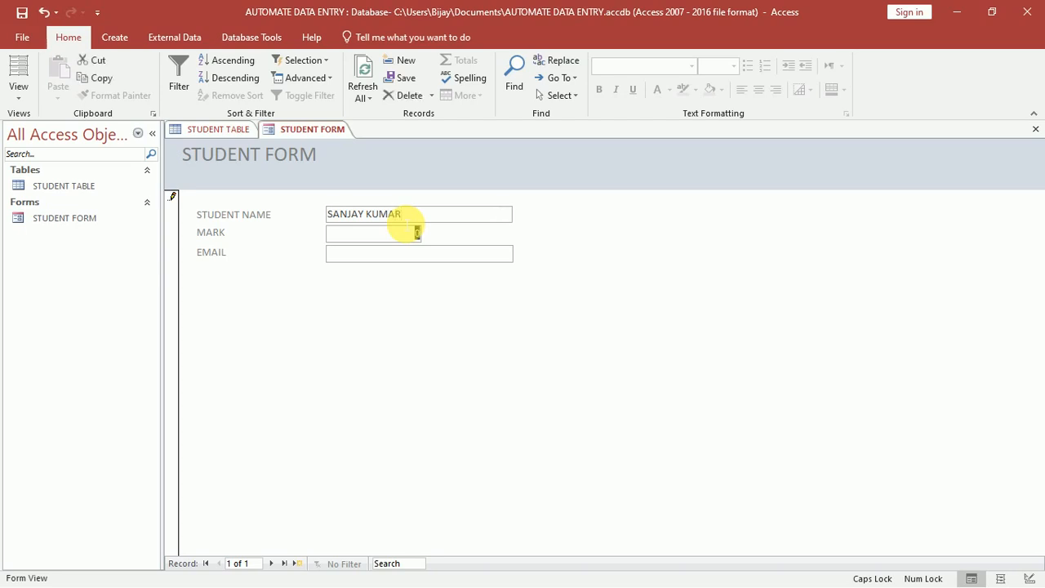
text(452)
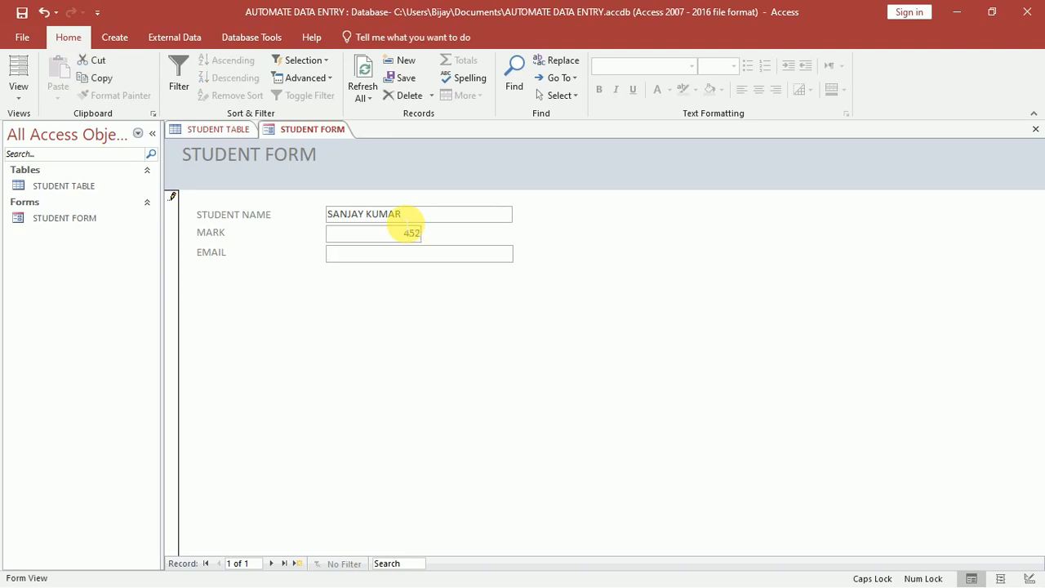
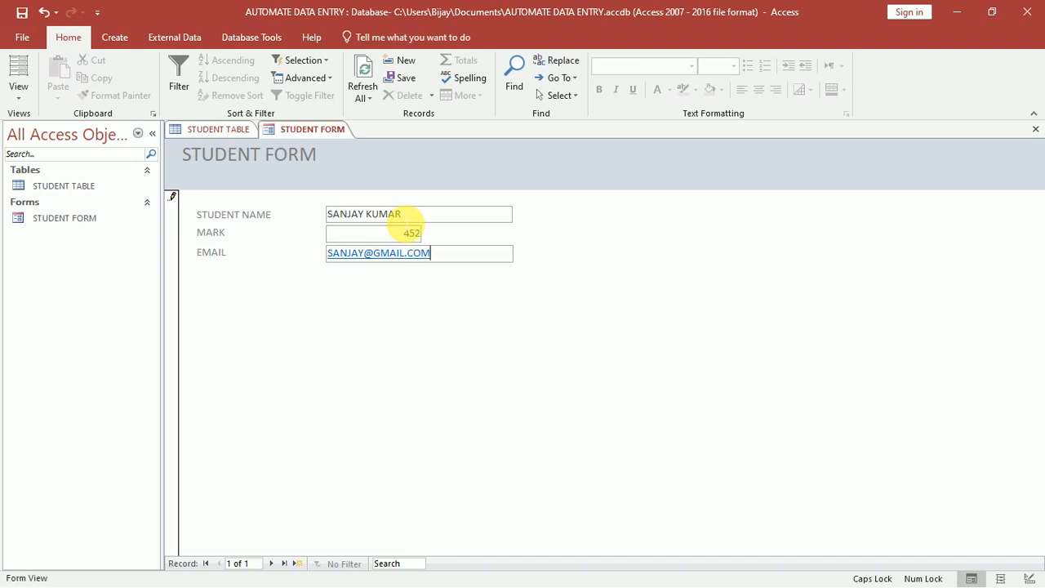
key(Tab)
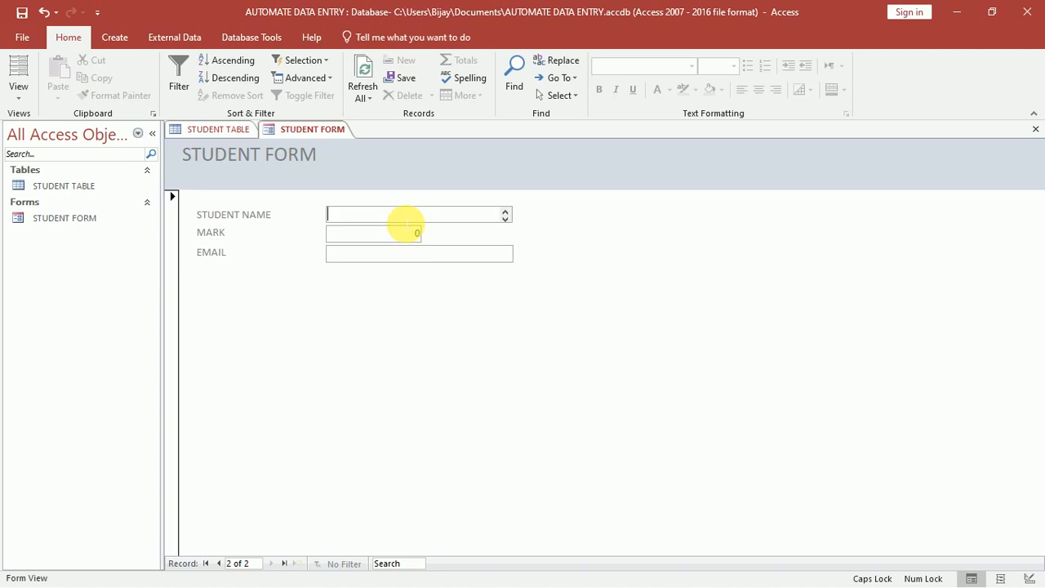
Enter the second student's name, mark 475 and e-mail address, saving the record.
text(ADITI)
key(Tab)
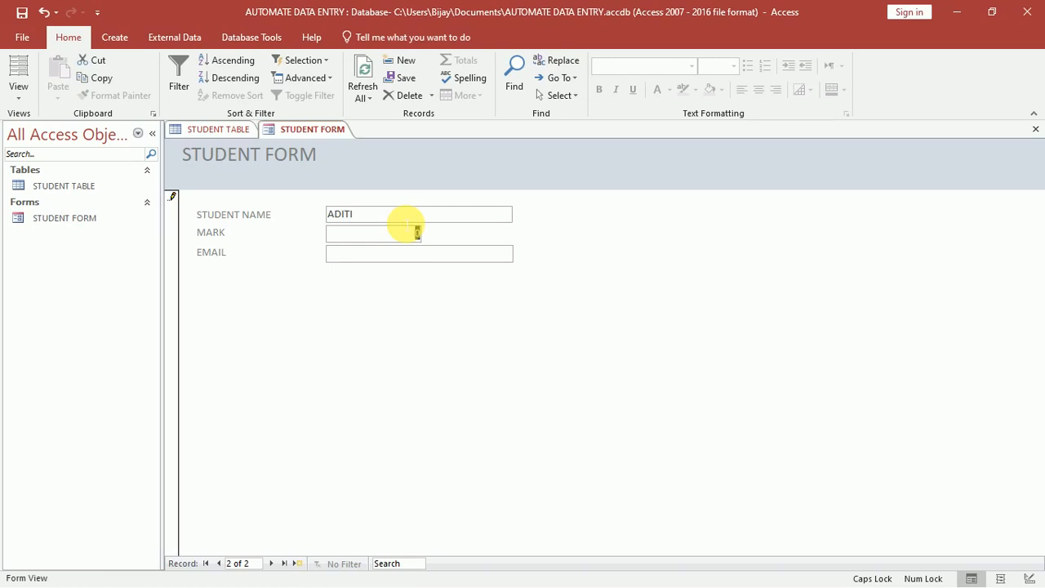
text(475)
key(Tab)
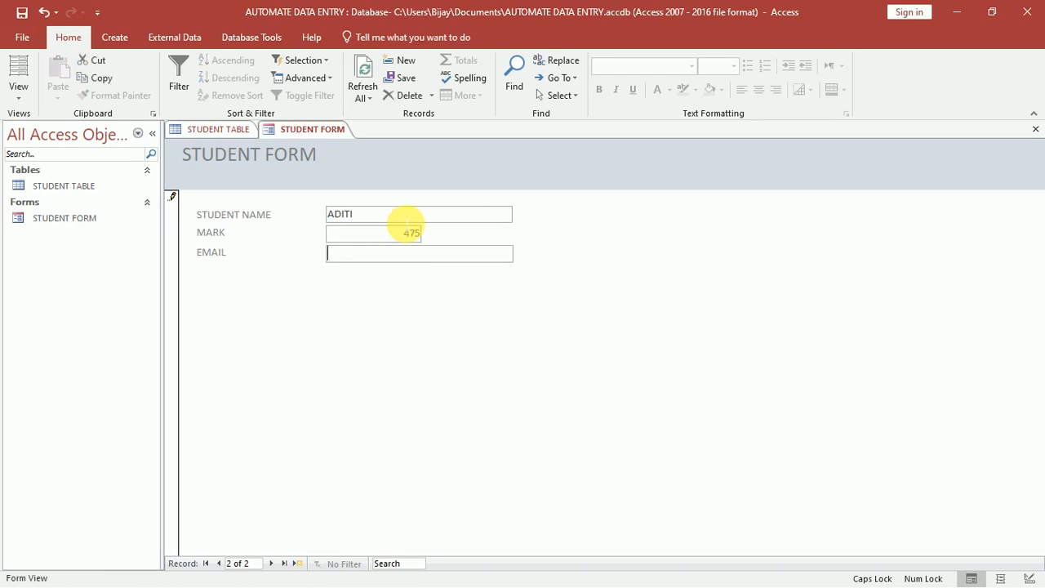
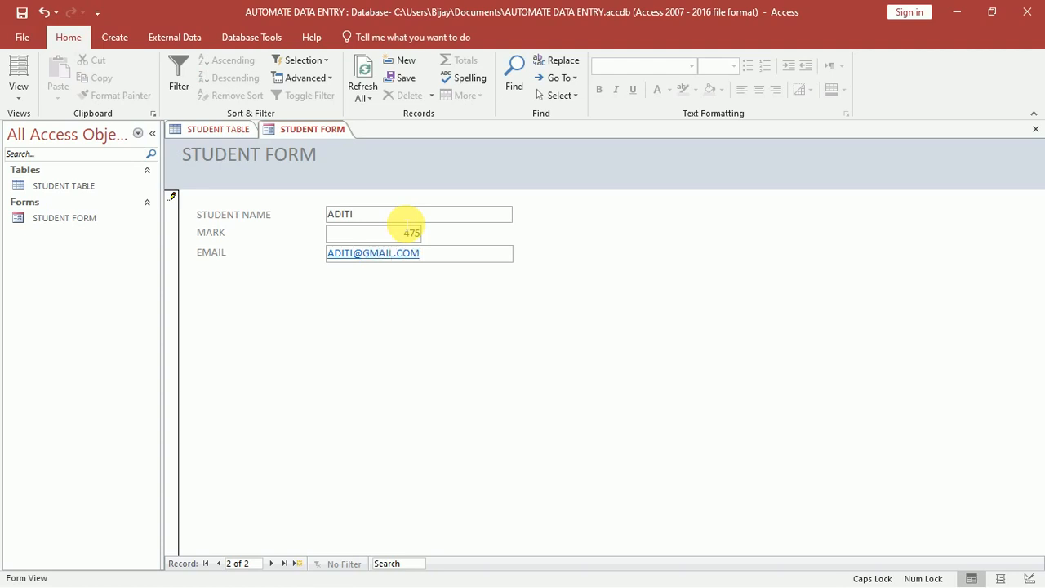
key(Return)
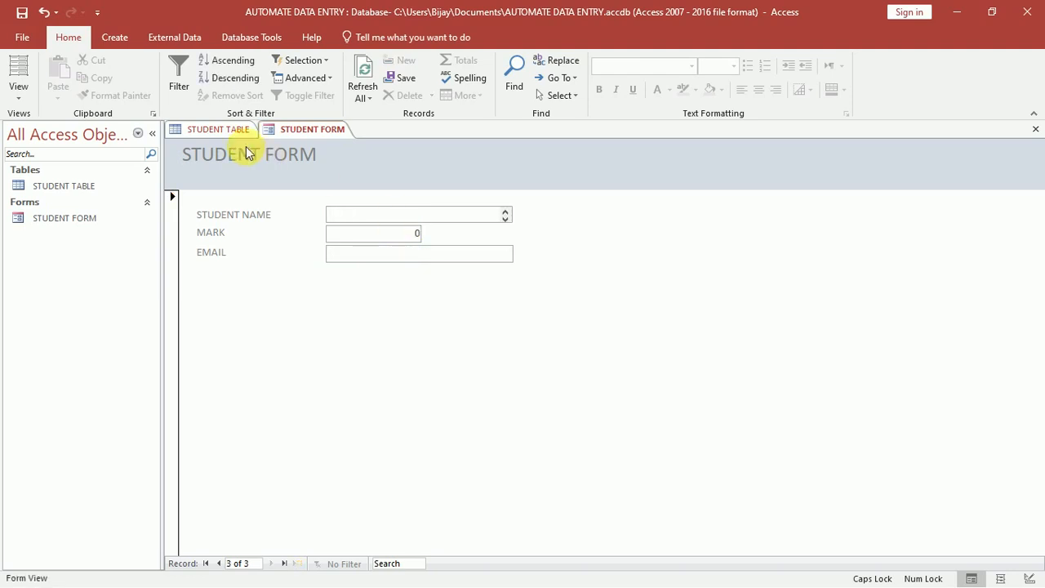
Close the Field List and refresh STUDENT TABLE to show both new student records.
click(221, 132)
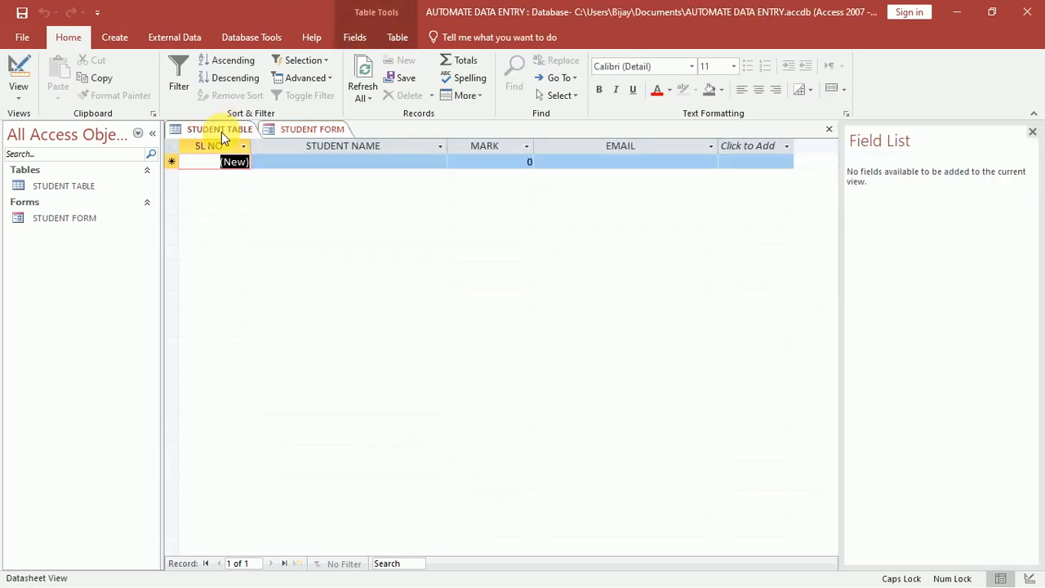
click(1033, 132)
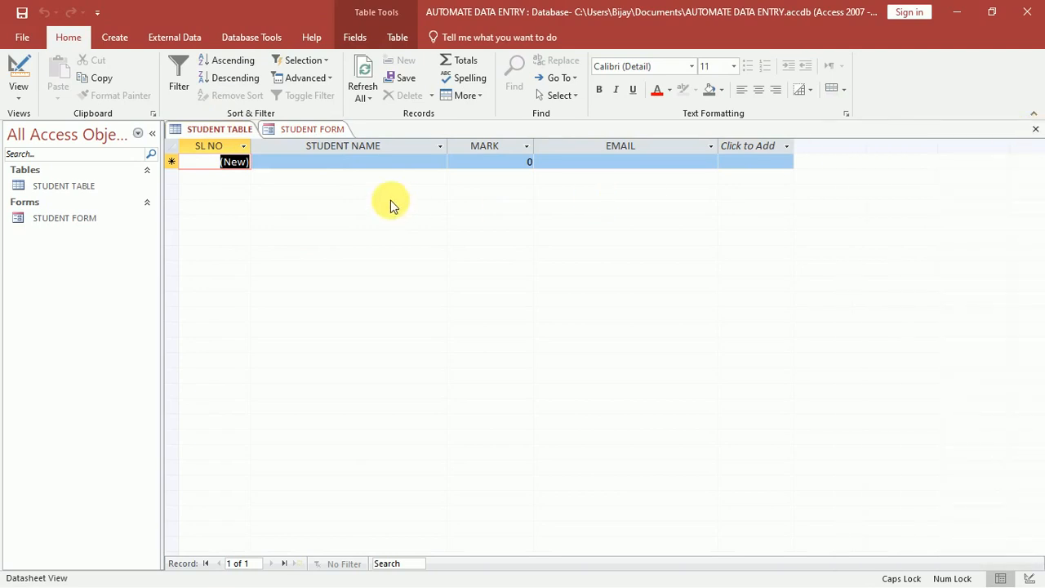
click(362, 84)
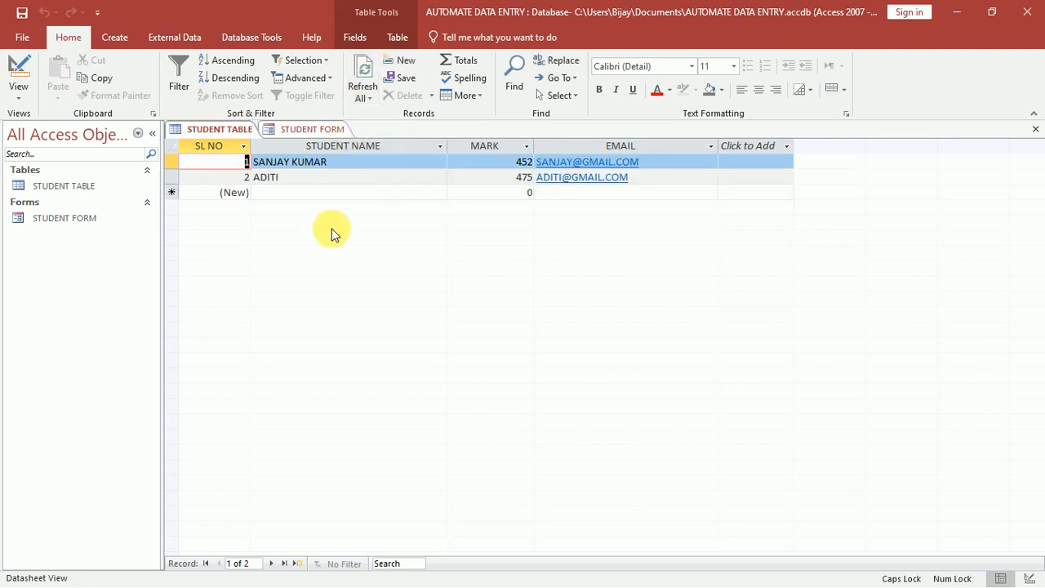
Compare STUDENT TABLE with STUDENT FORM, ending back on the form.
click(313, 130)
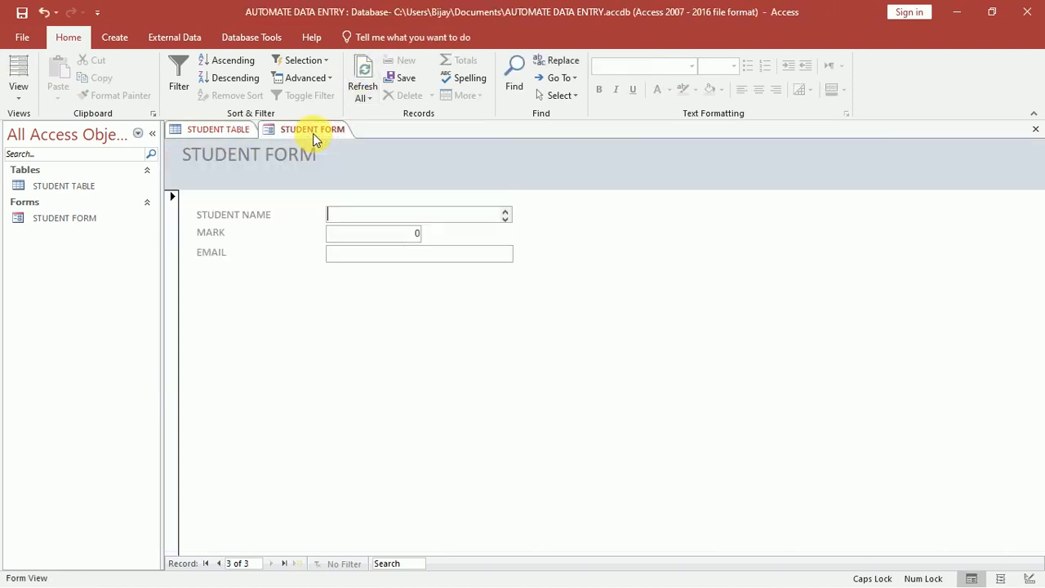
click(232, 133)
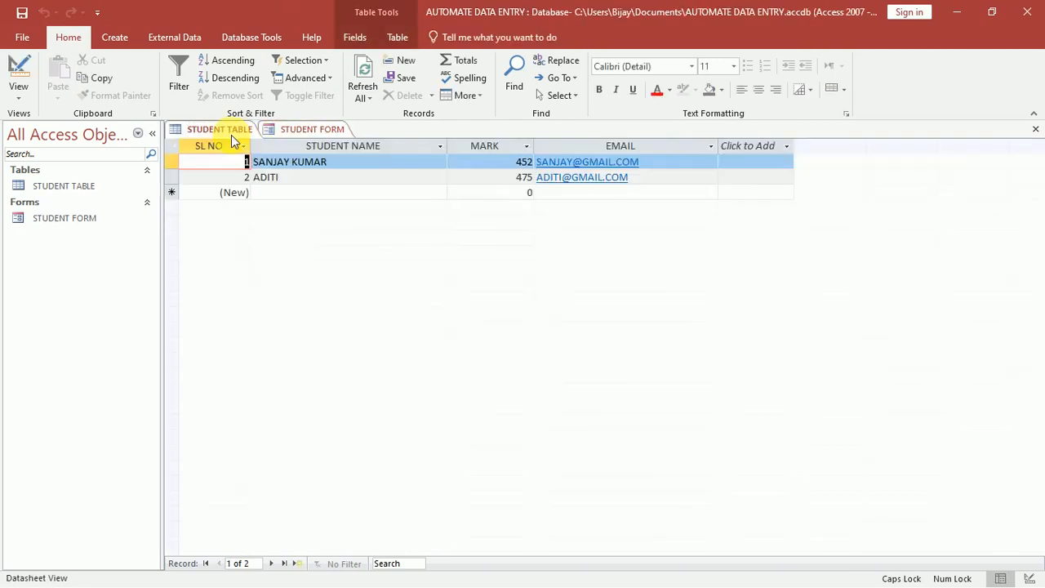
click(278, 138)
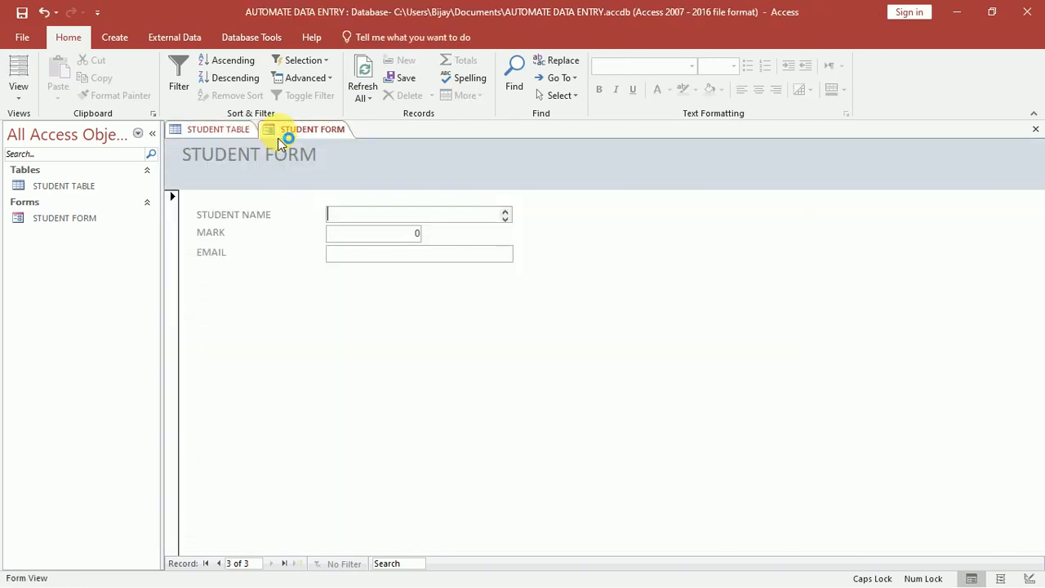
click(233, 135)
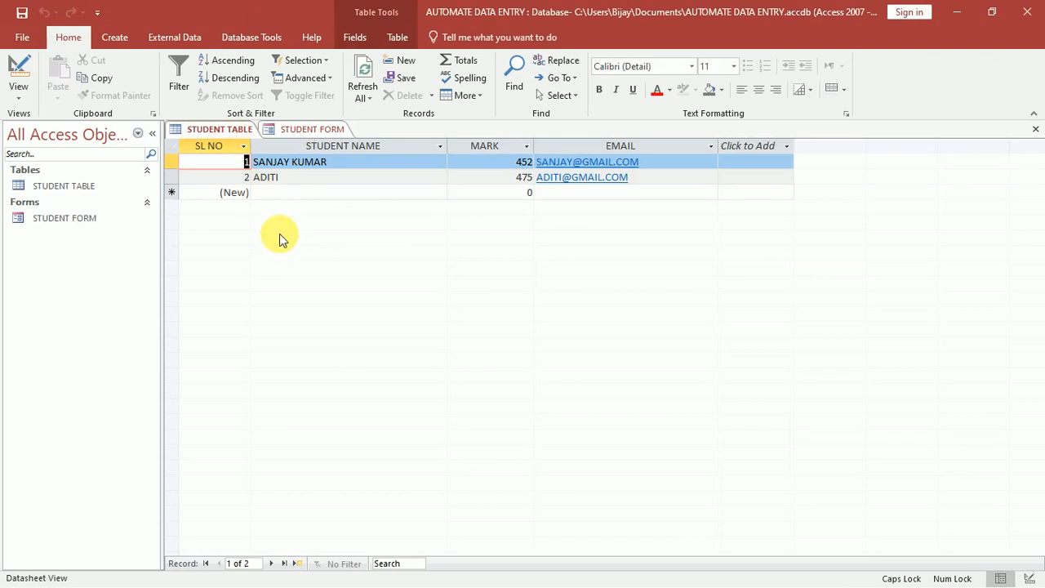
click(318, 129)
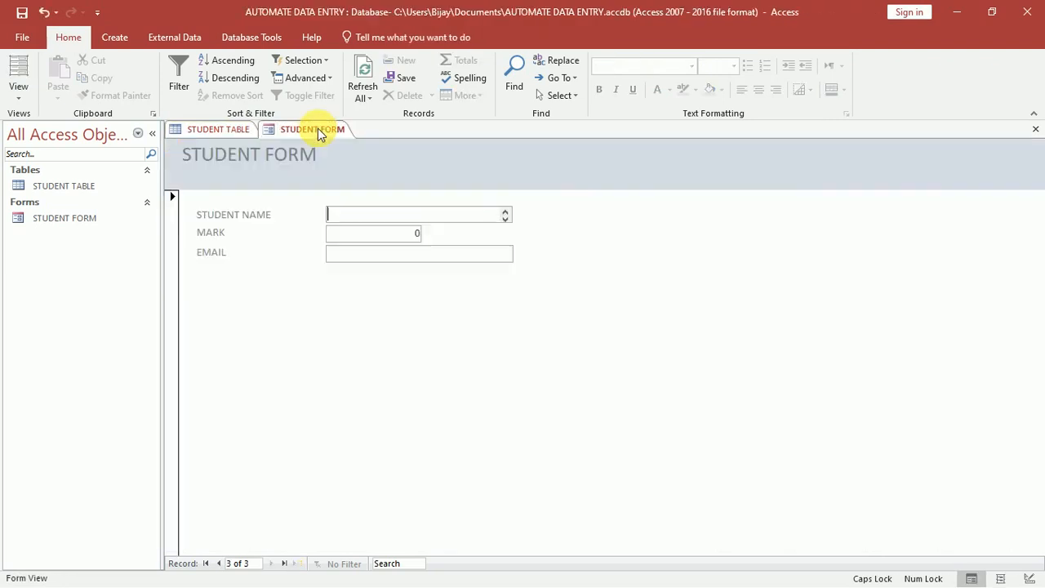